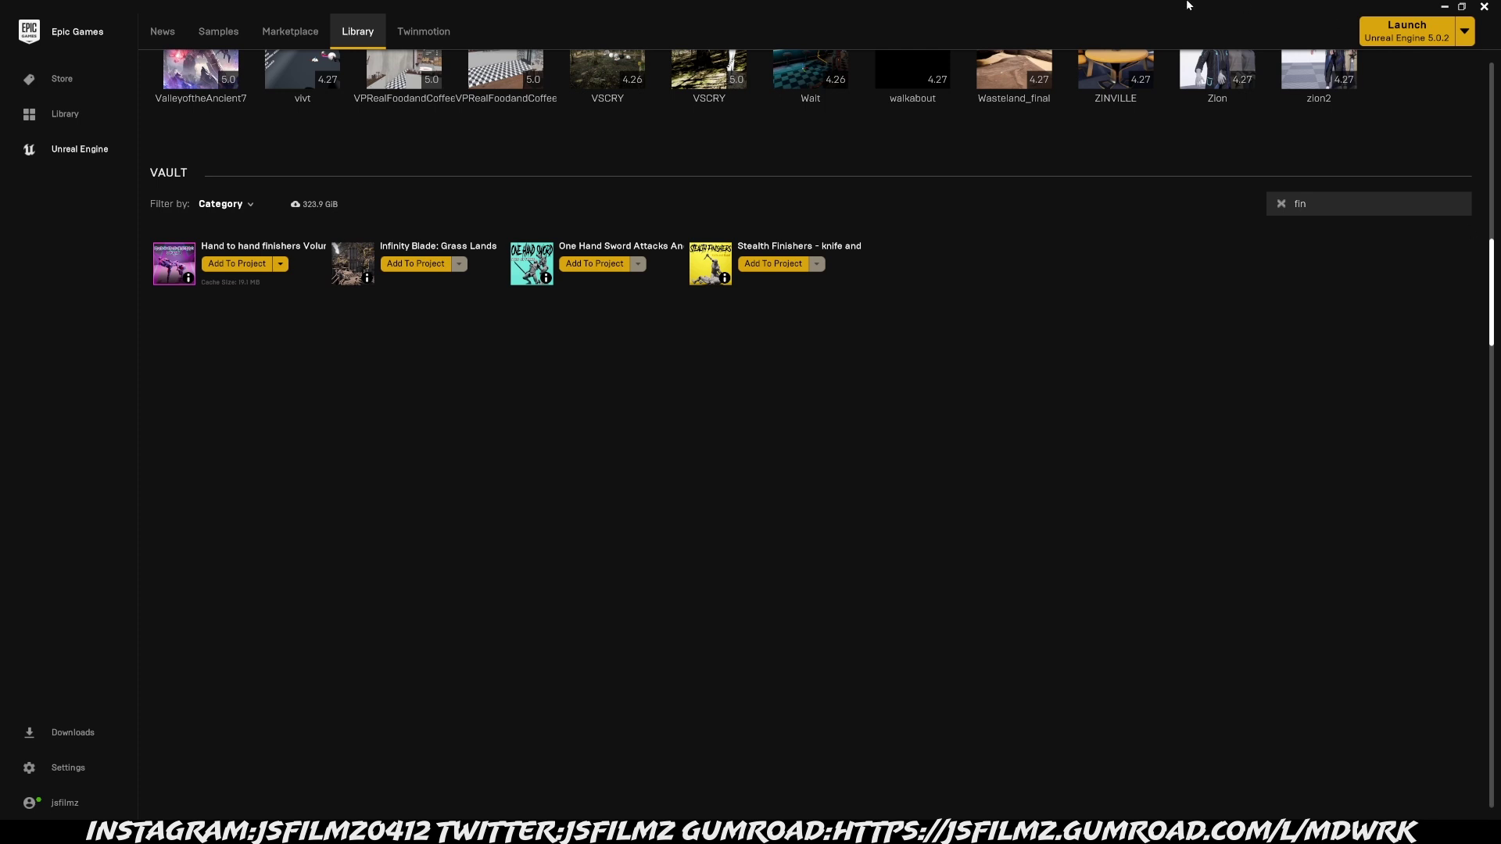
Review the Hand to hand finishers Volume 1 product page, expanding its description and checking the Epic skeleton rigging details
click(272, 249)
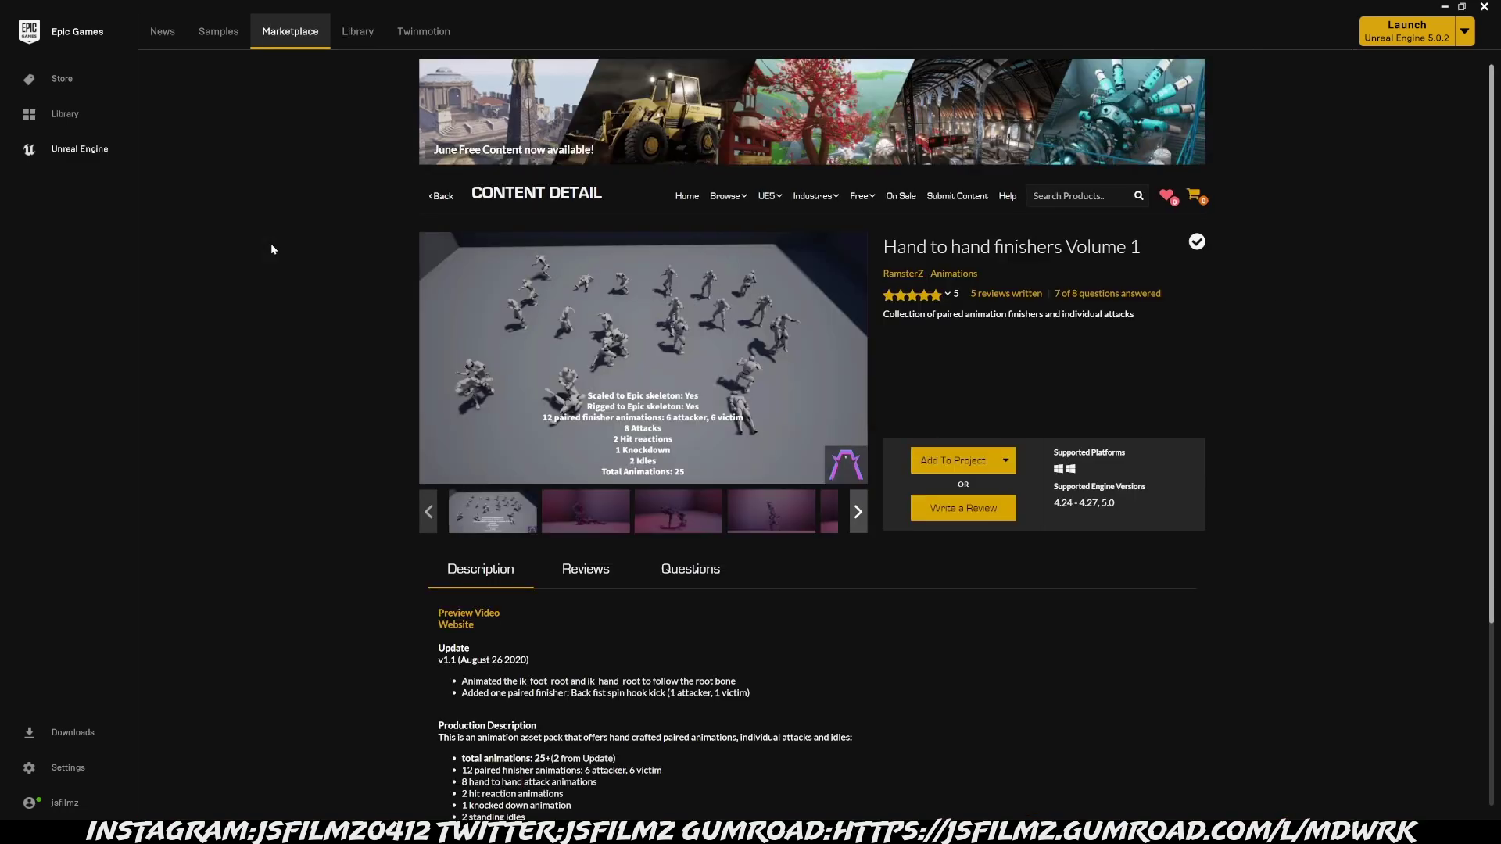
scroll(555, 595, down, 3)
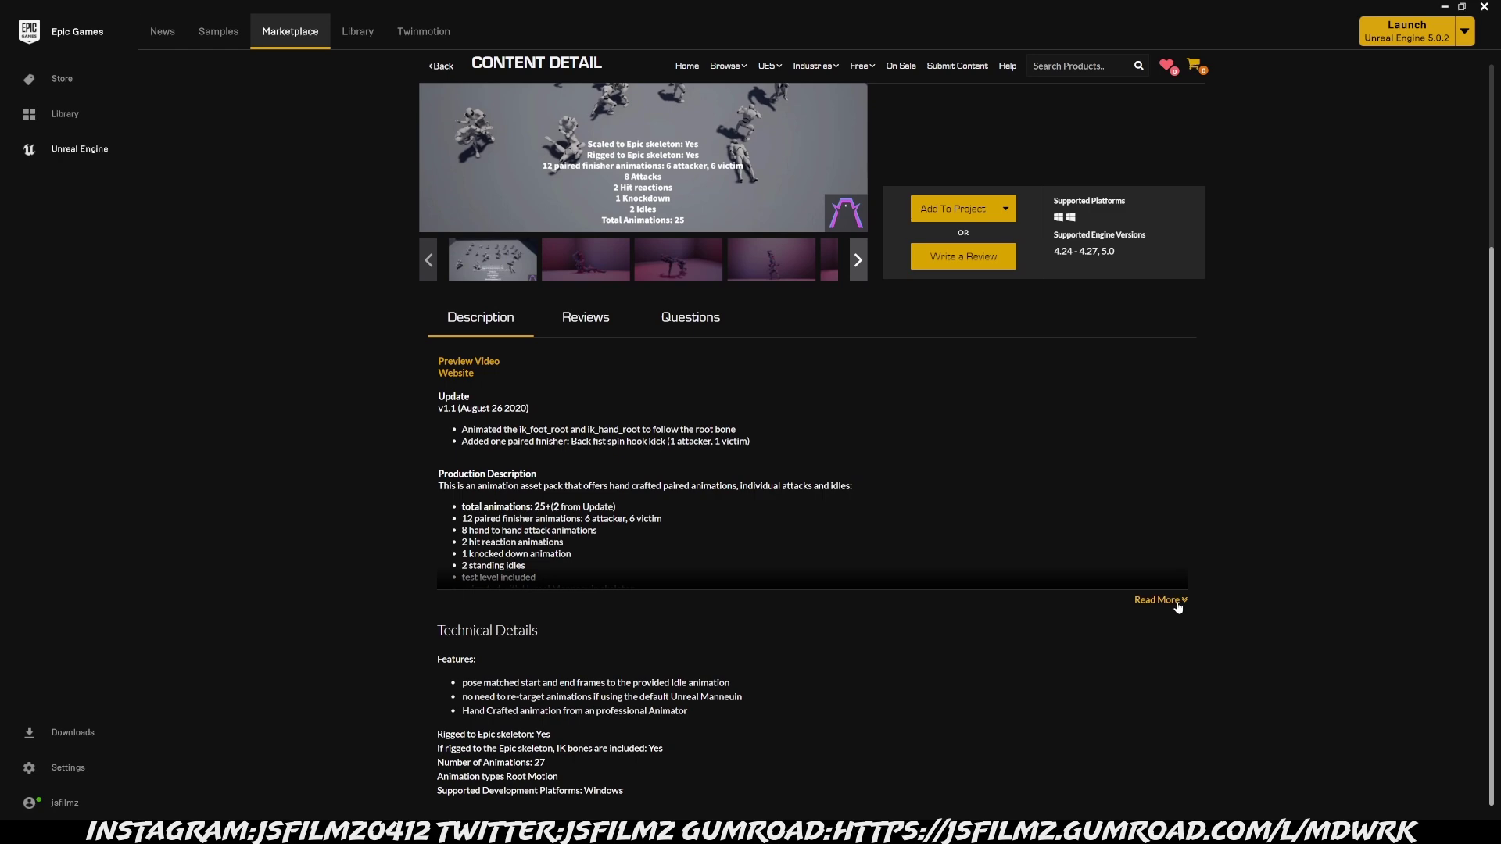
click(1158, 600)
scroll(953, 605, down, 1)
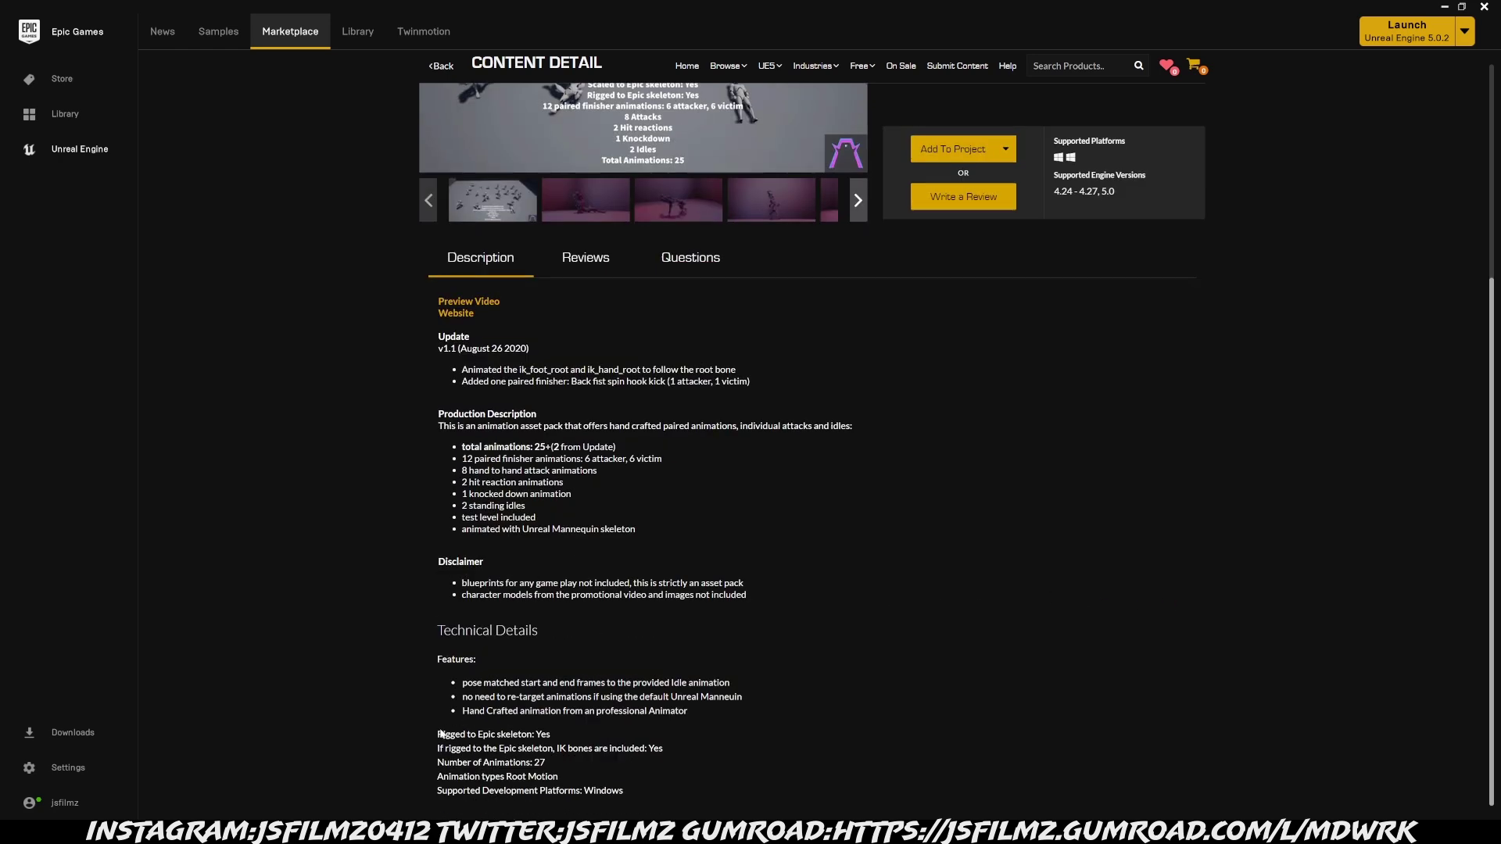
drag(438, 736, 532, 735)
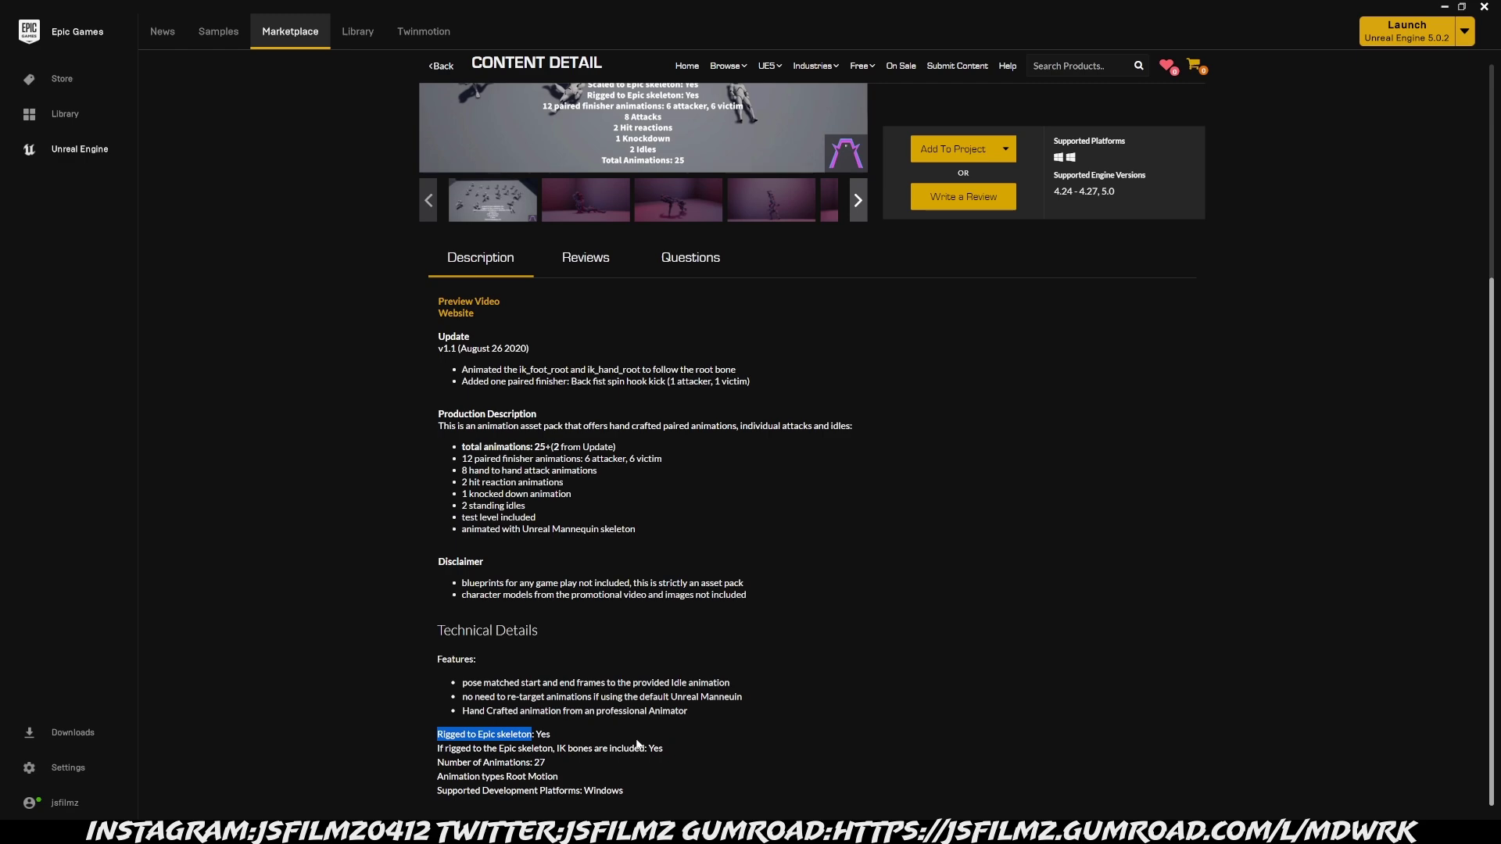
scroll(991, 425, up, 4)
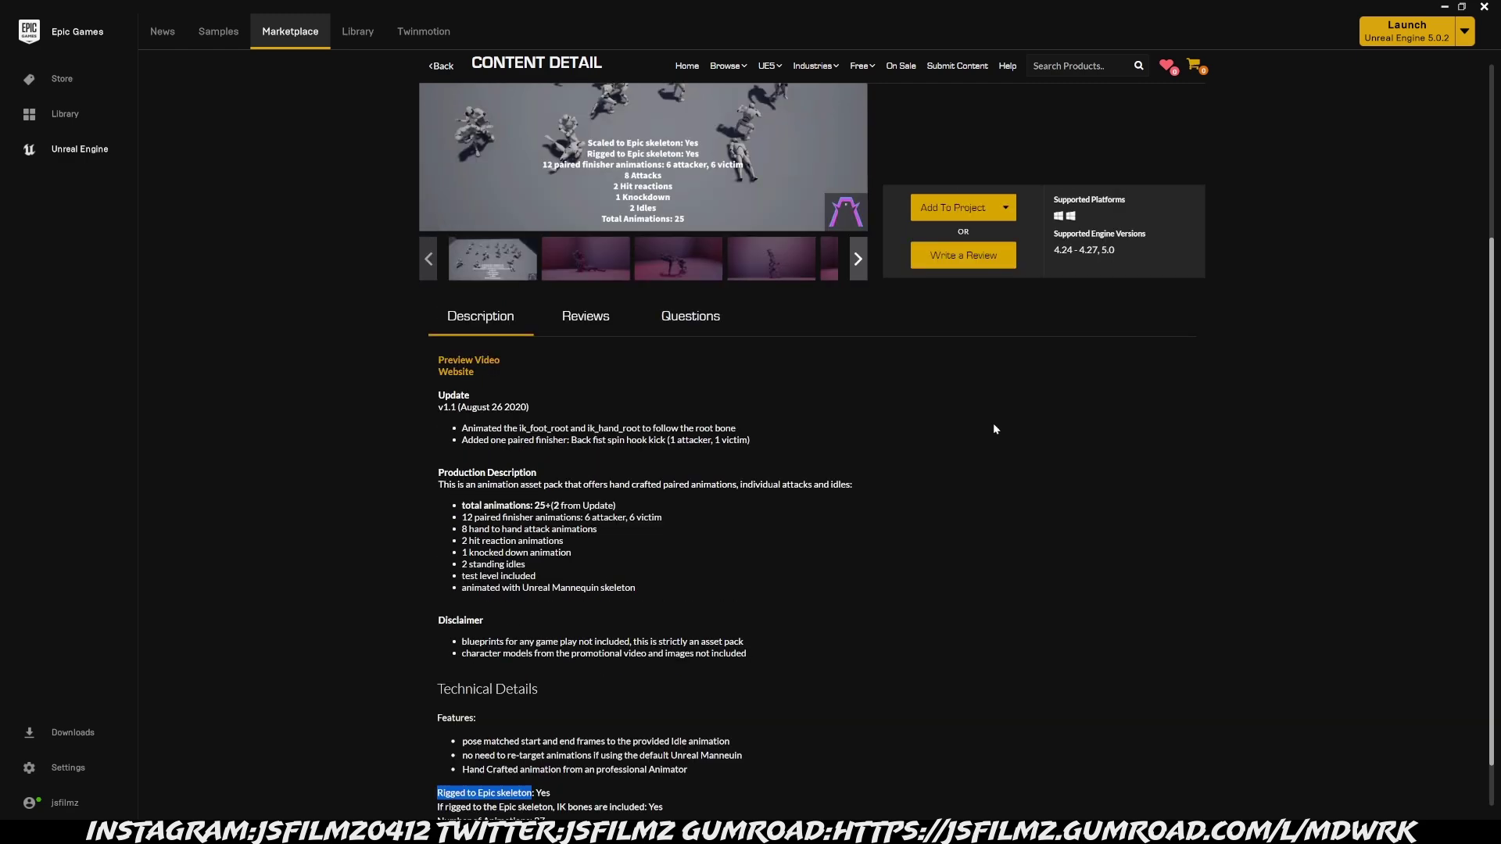
Add the Hand to hand finishers Volume 1 pack to the MixtoMetah project, filtering the project list by "mix"
click(966, 443)
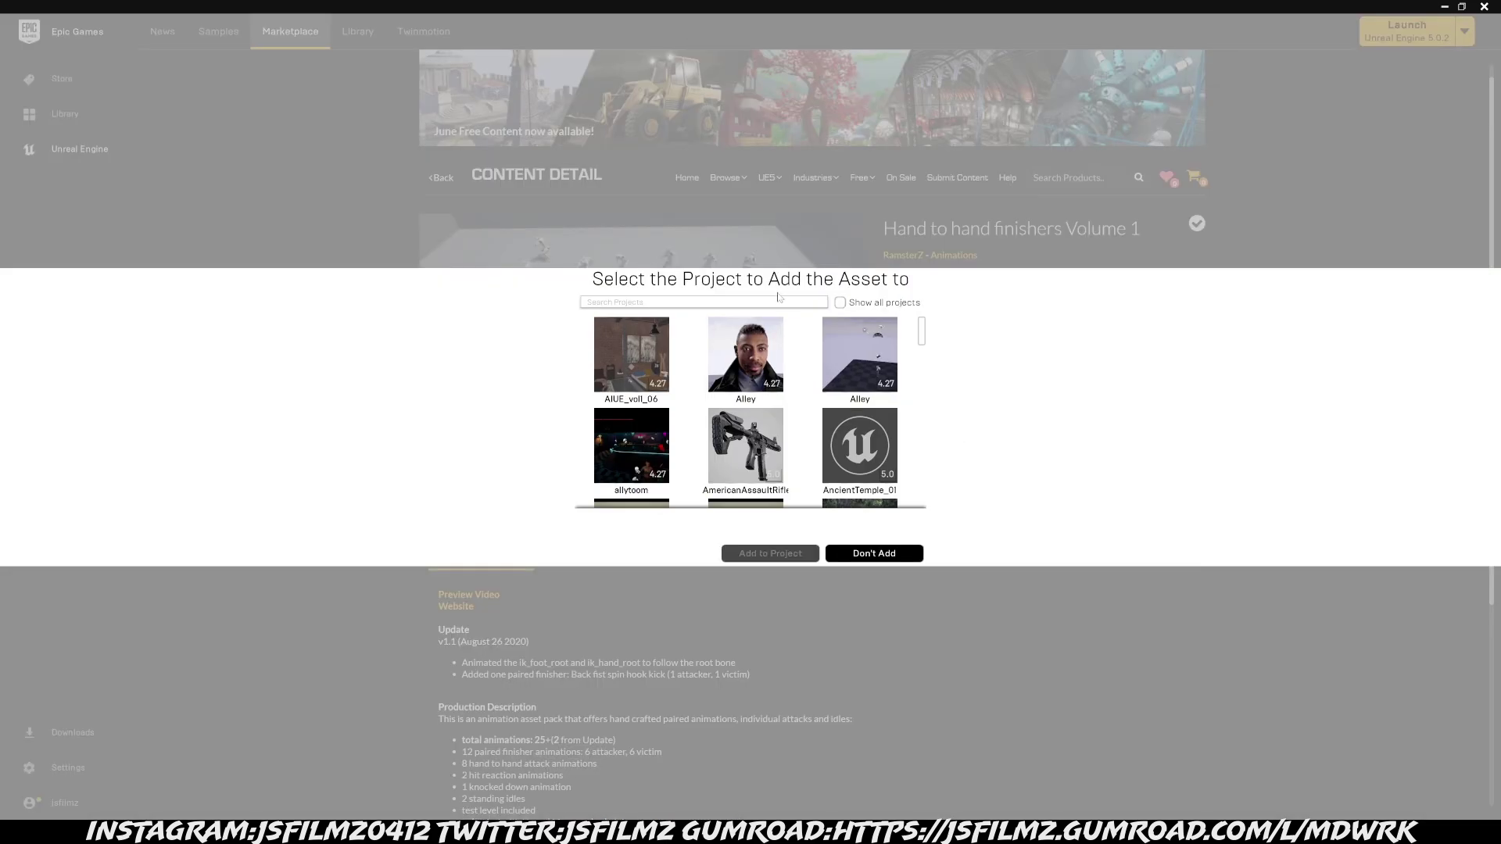
text(mix)
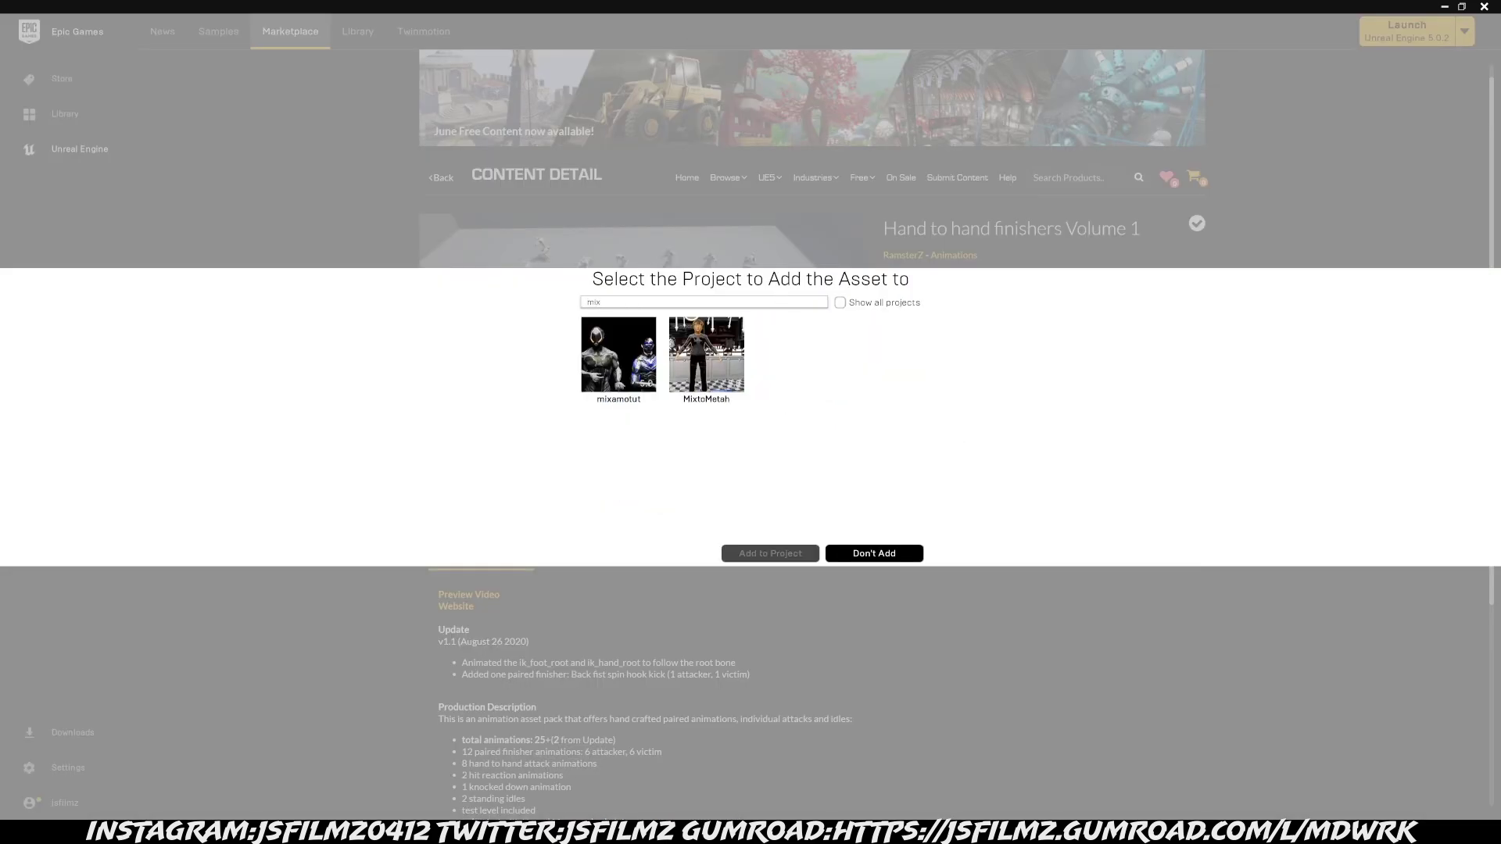
click(703, 355)
click(753, 555)
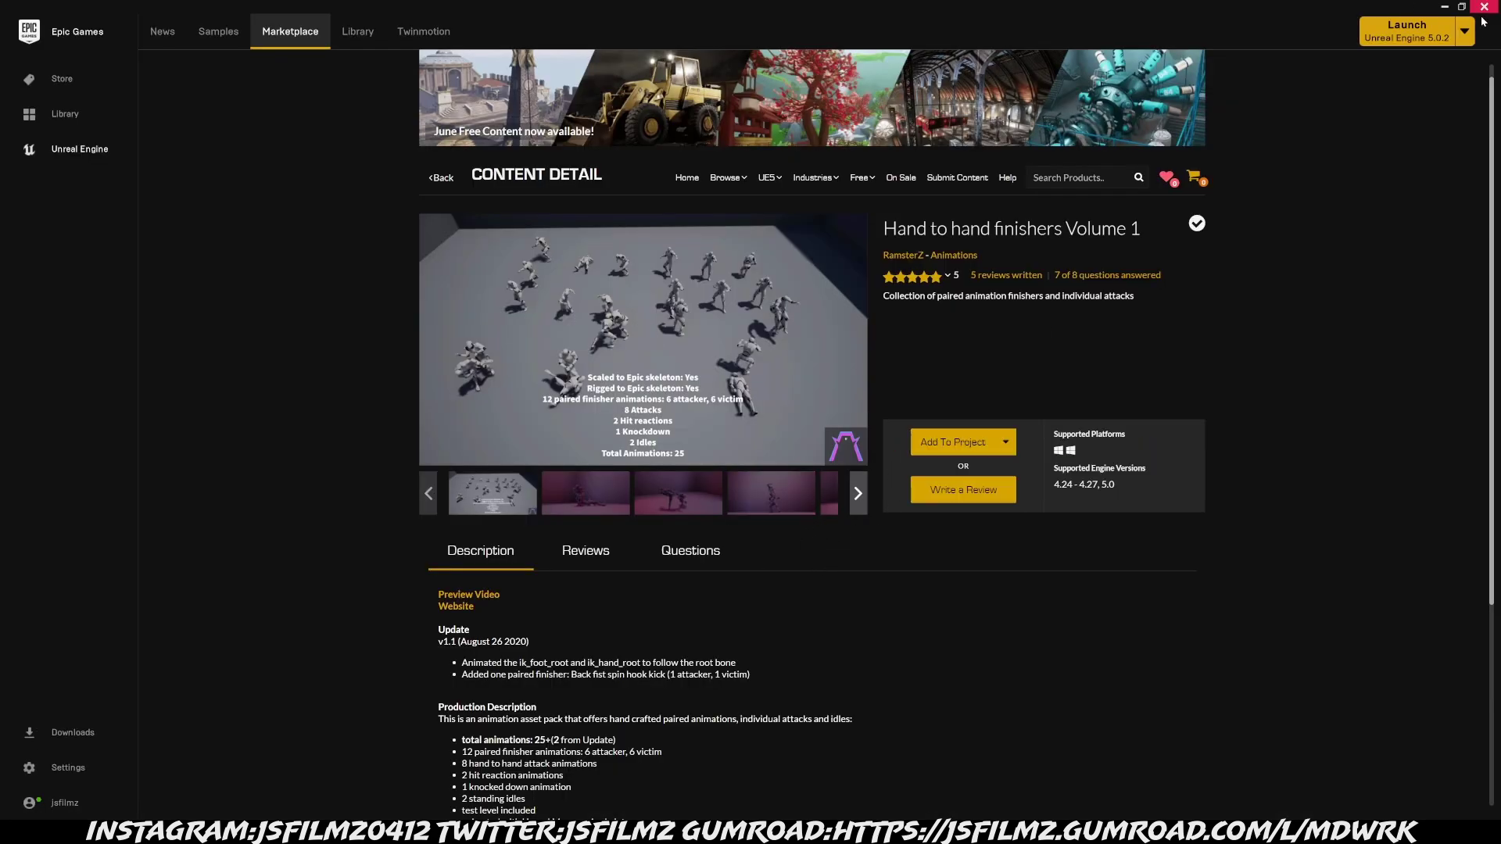
Switch to the Unreal Editor, enlarge the level viewport and frame the standing character in front of the bakery counter
click(1444, 6)
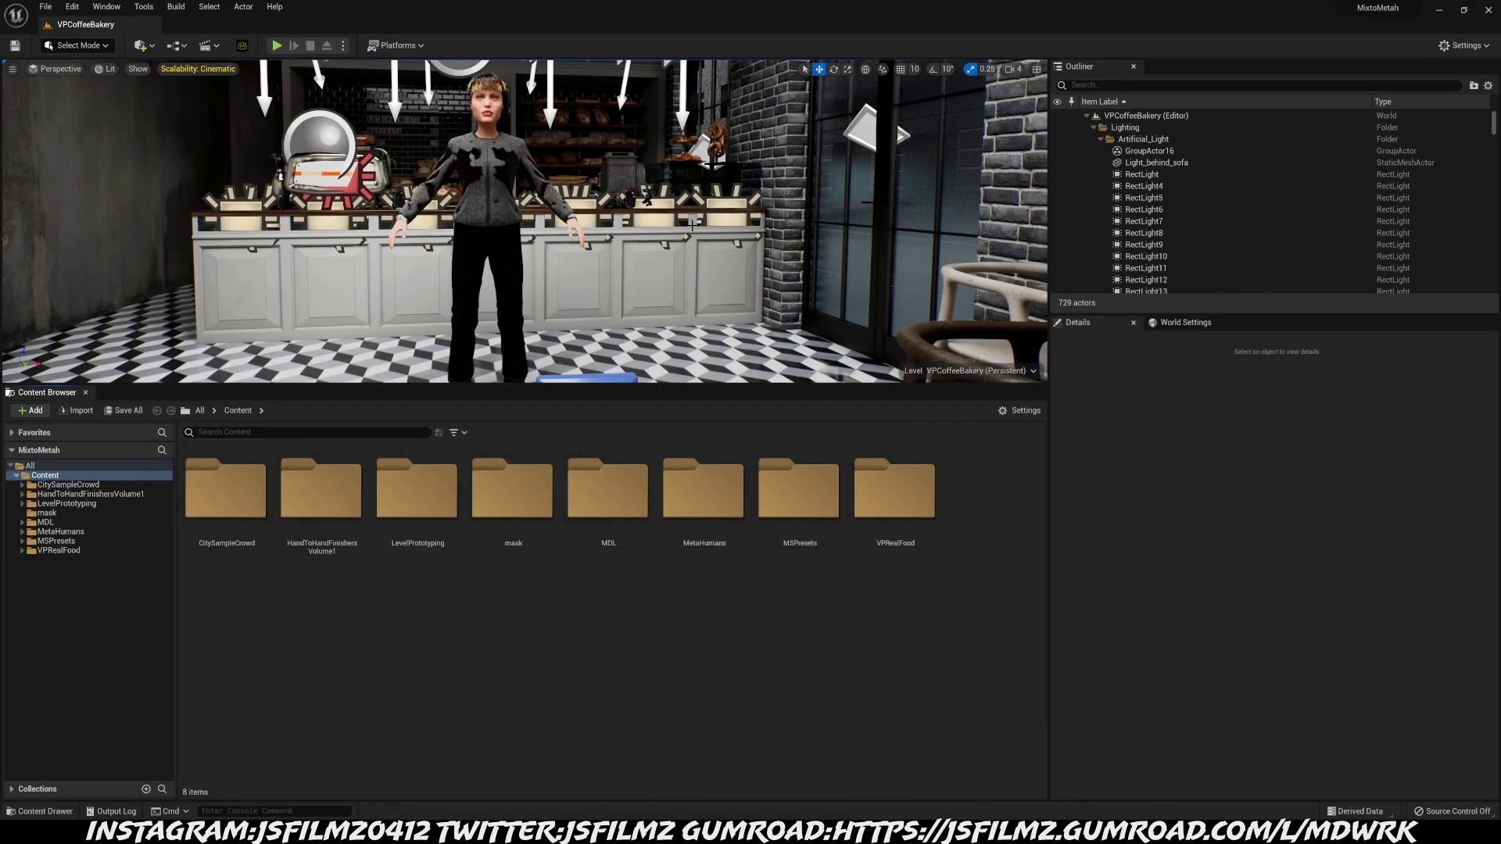
drag(707, 386, 714, 578)
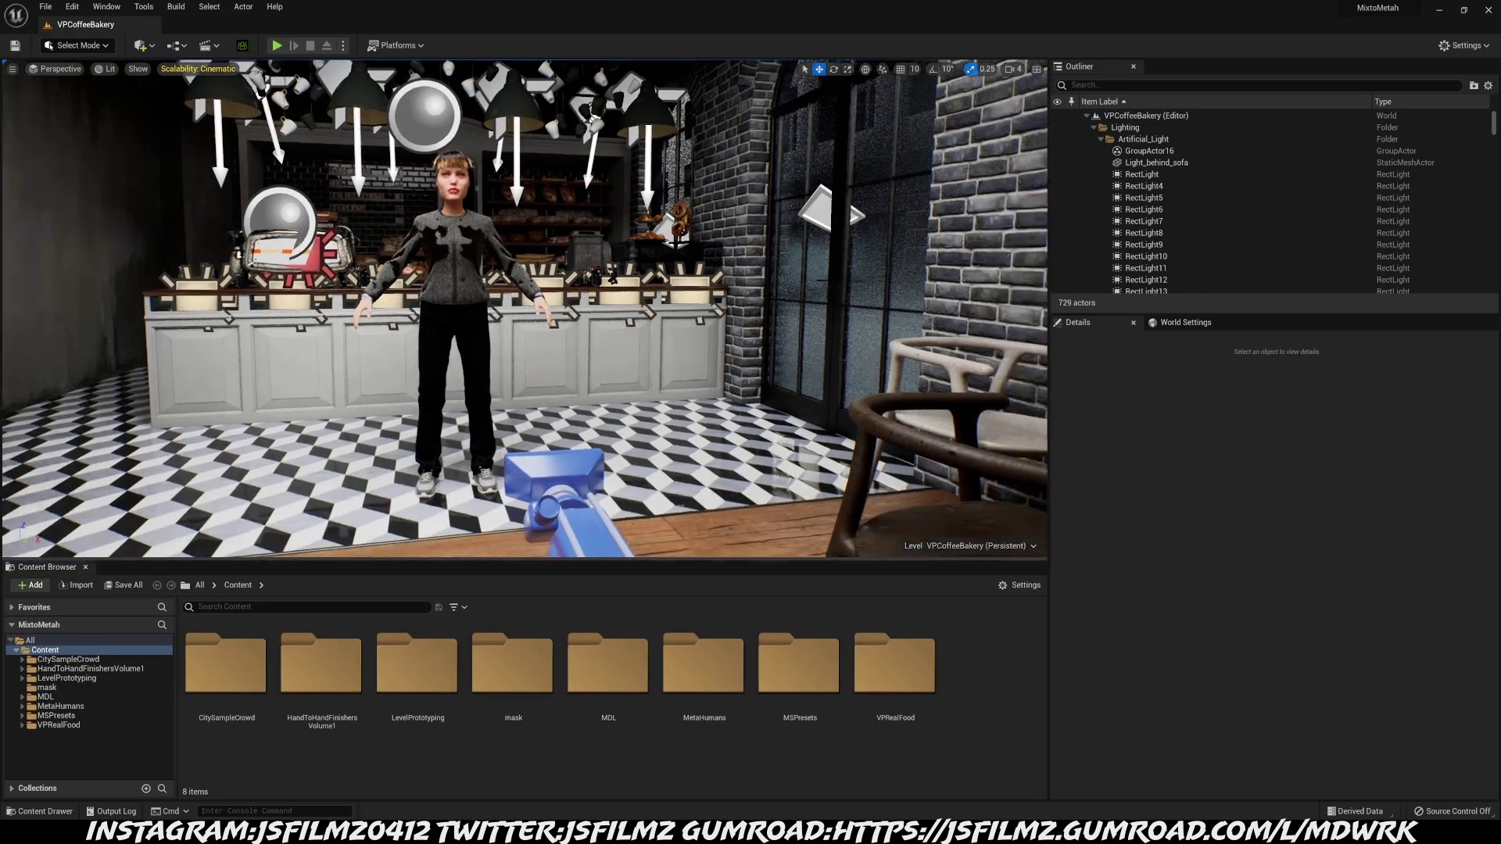
mouse_move(548, 313)
right_down()
mouse_move(625, 313)
mouse_move(633, 266)
mouse_move(692, 407)
mouse_move(569, 354)
right_up()
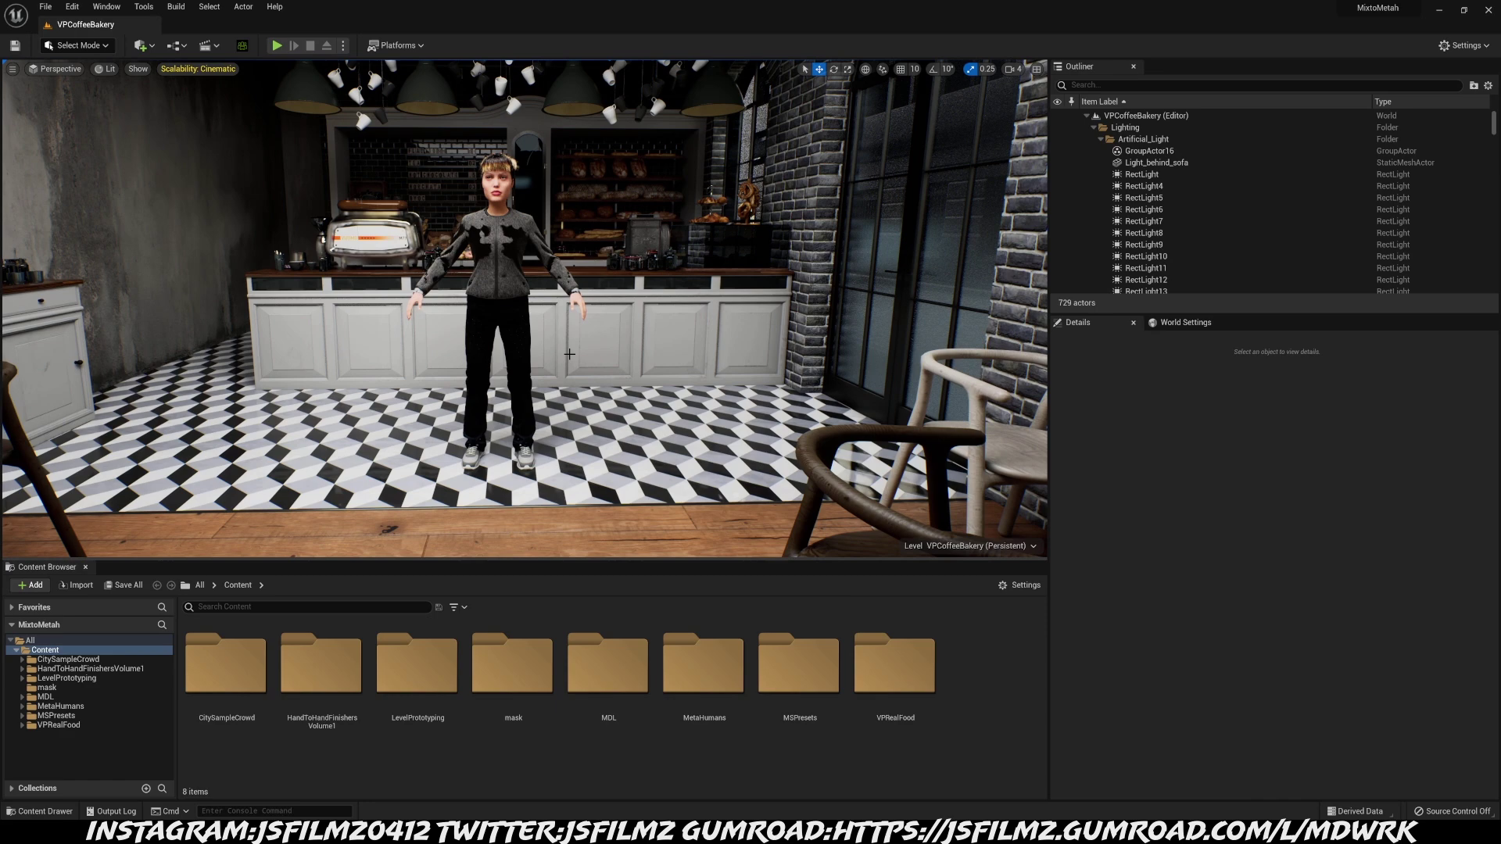
right_drag(553, 395, 550, 388)
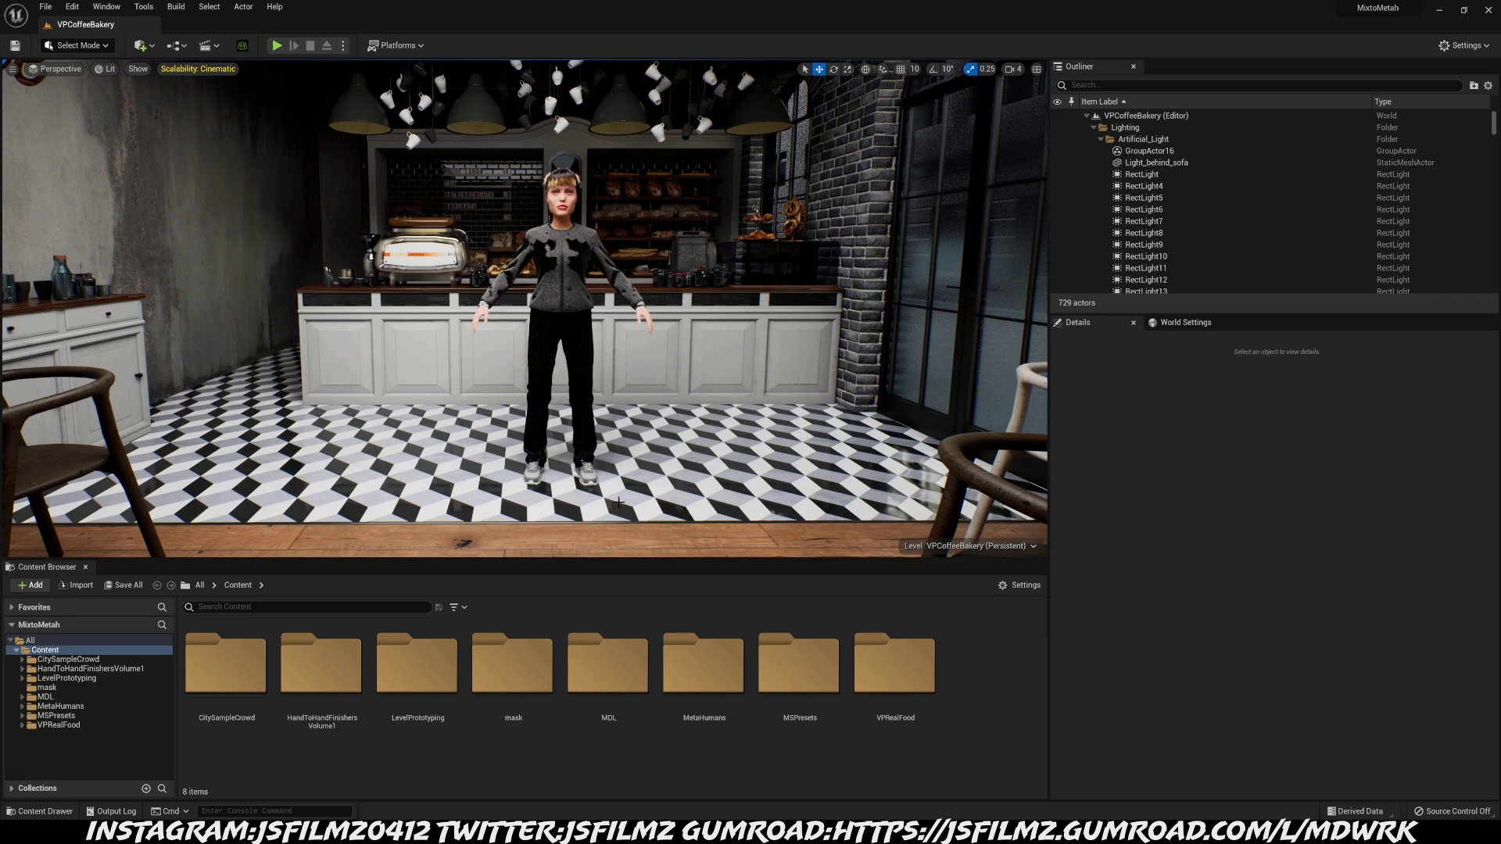
Open the H2H_InPlaceHook animation from the HandToHandFinishersVolume1 Animations folder and pause its preview
double_click(337, 685)
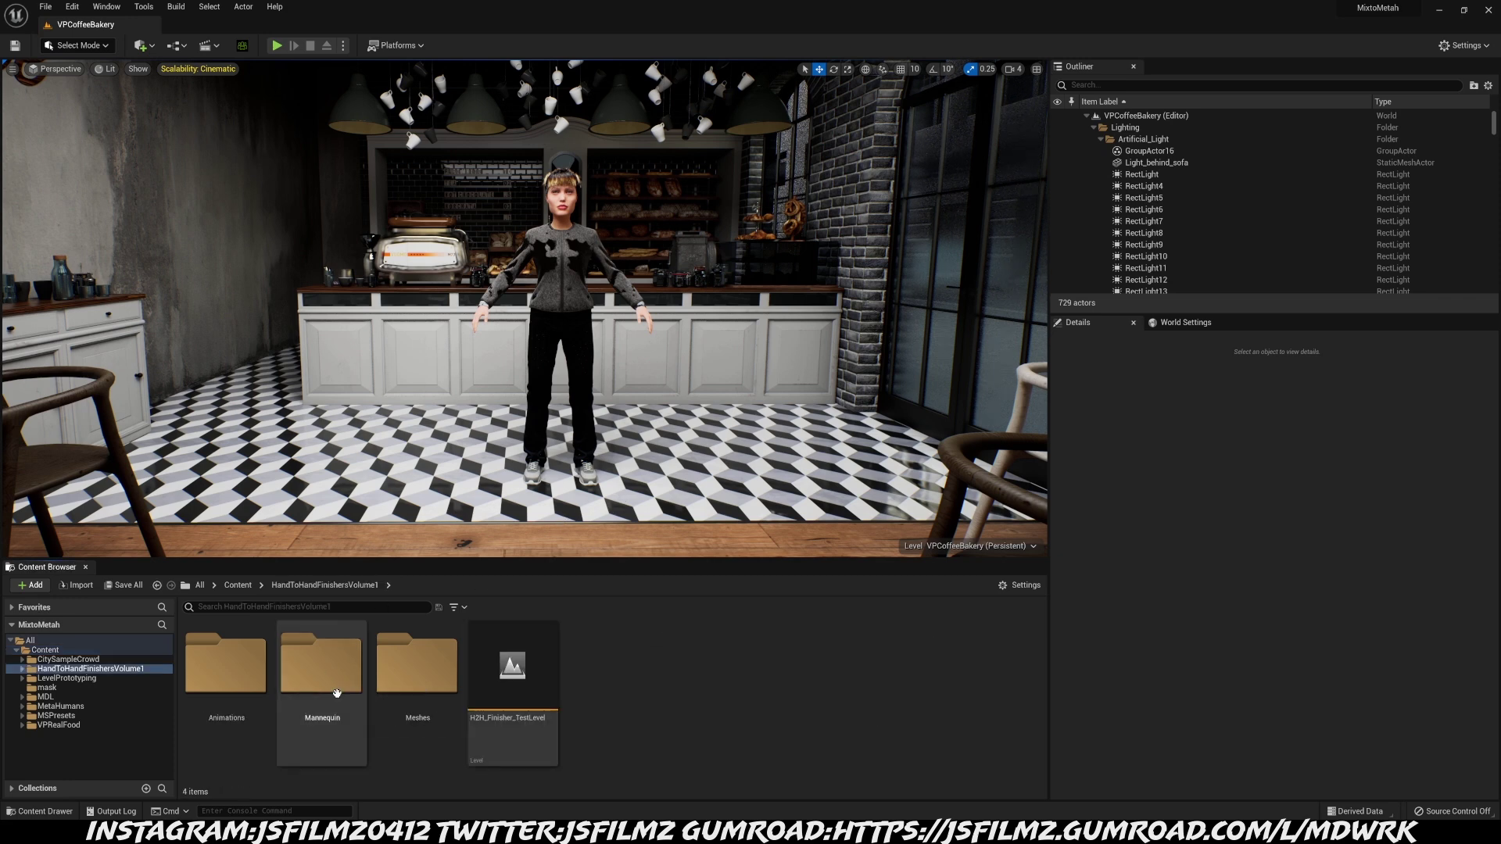
double_click(228, 688)
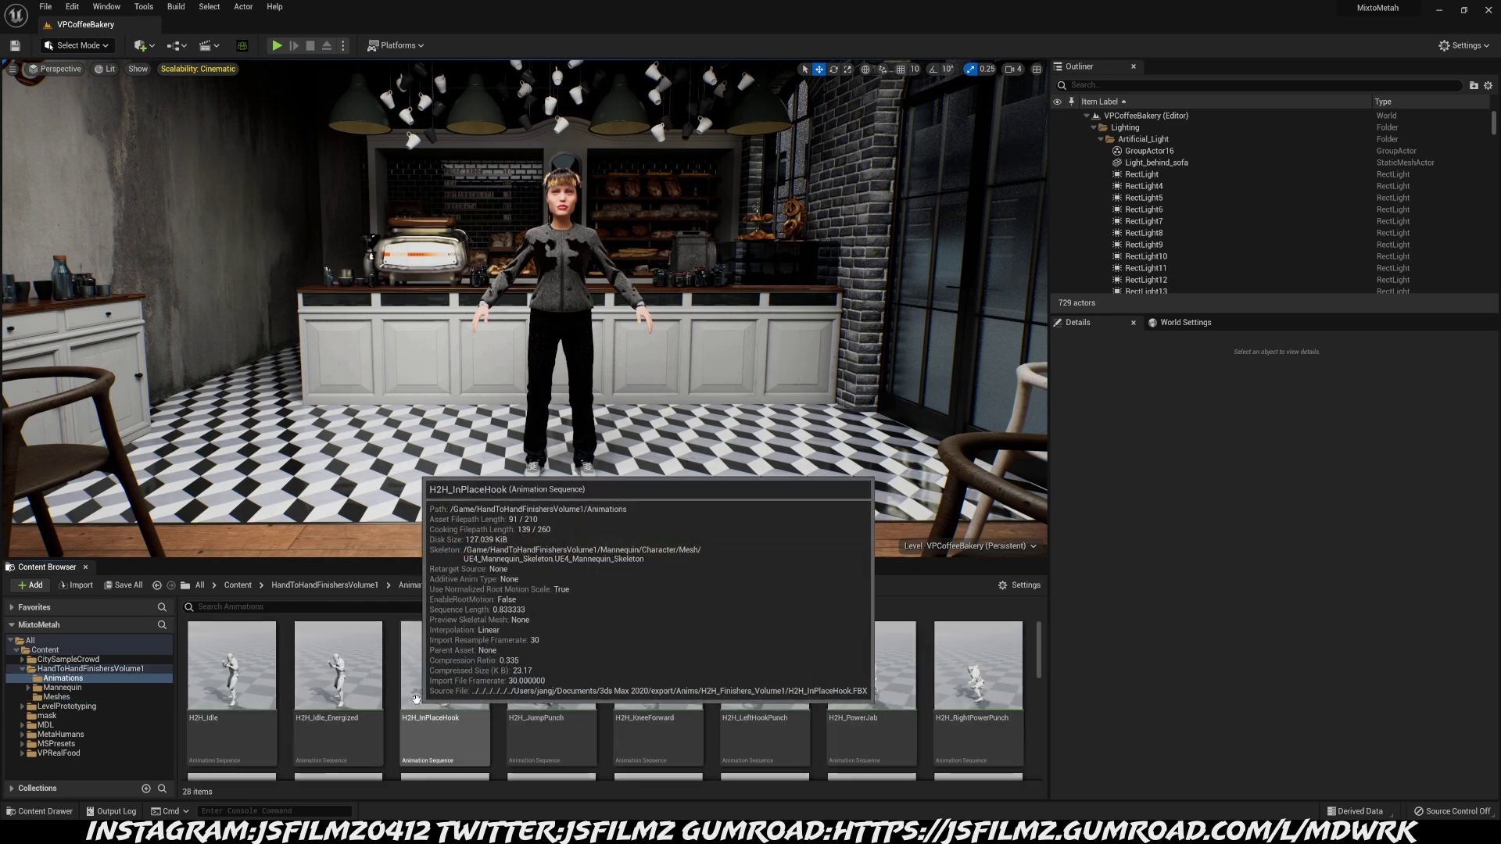
double_click(445, 670)
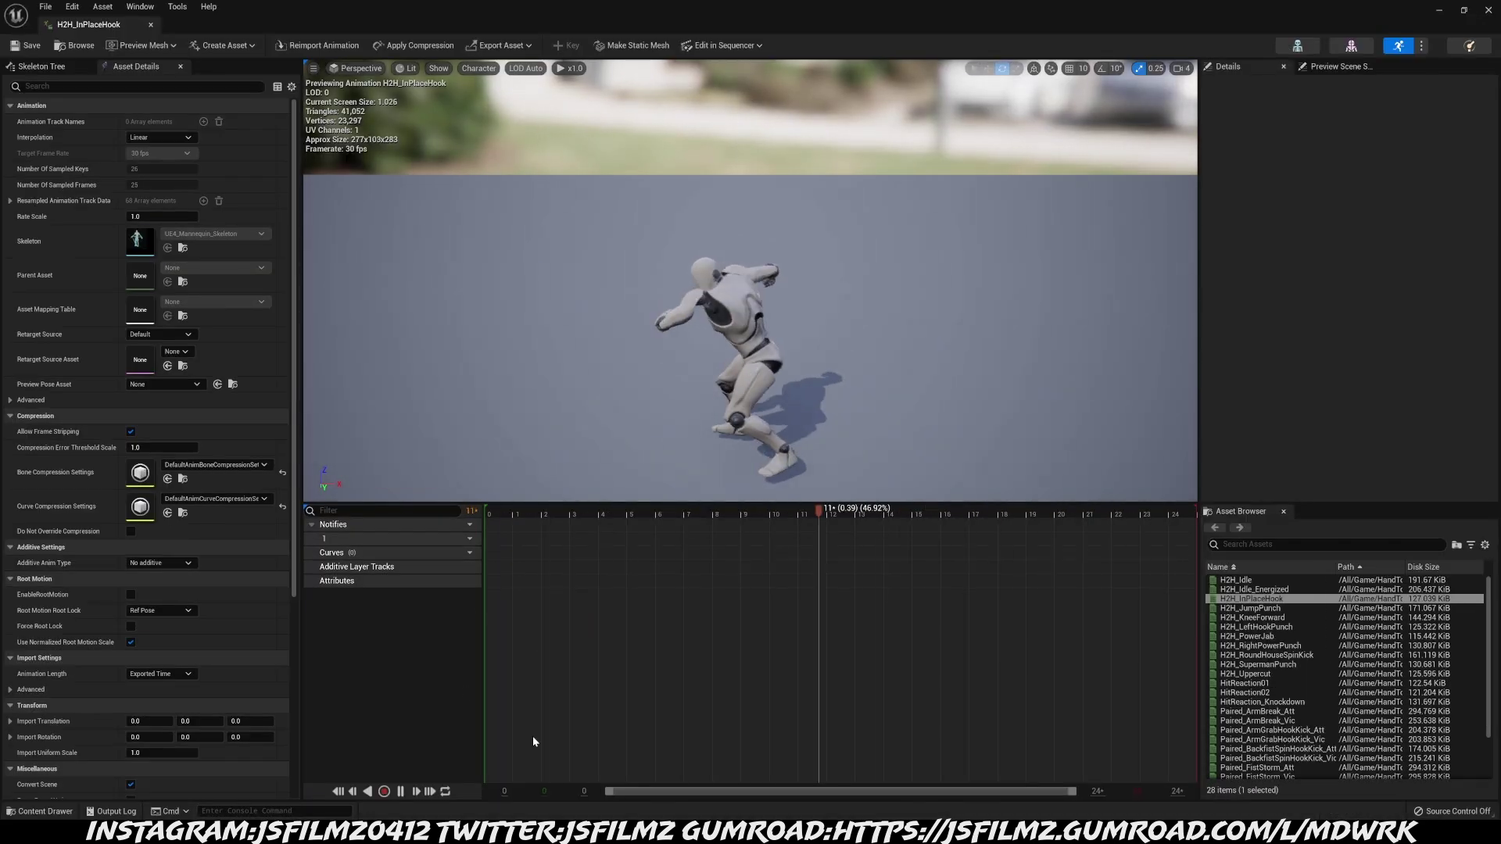
click(400, 791)
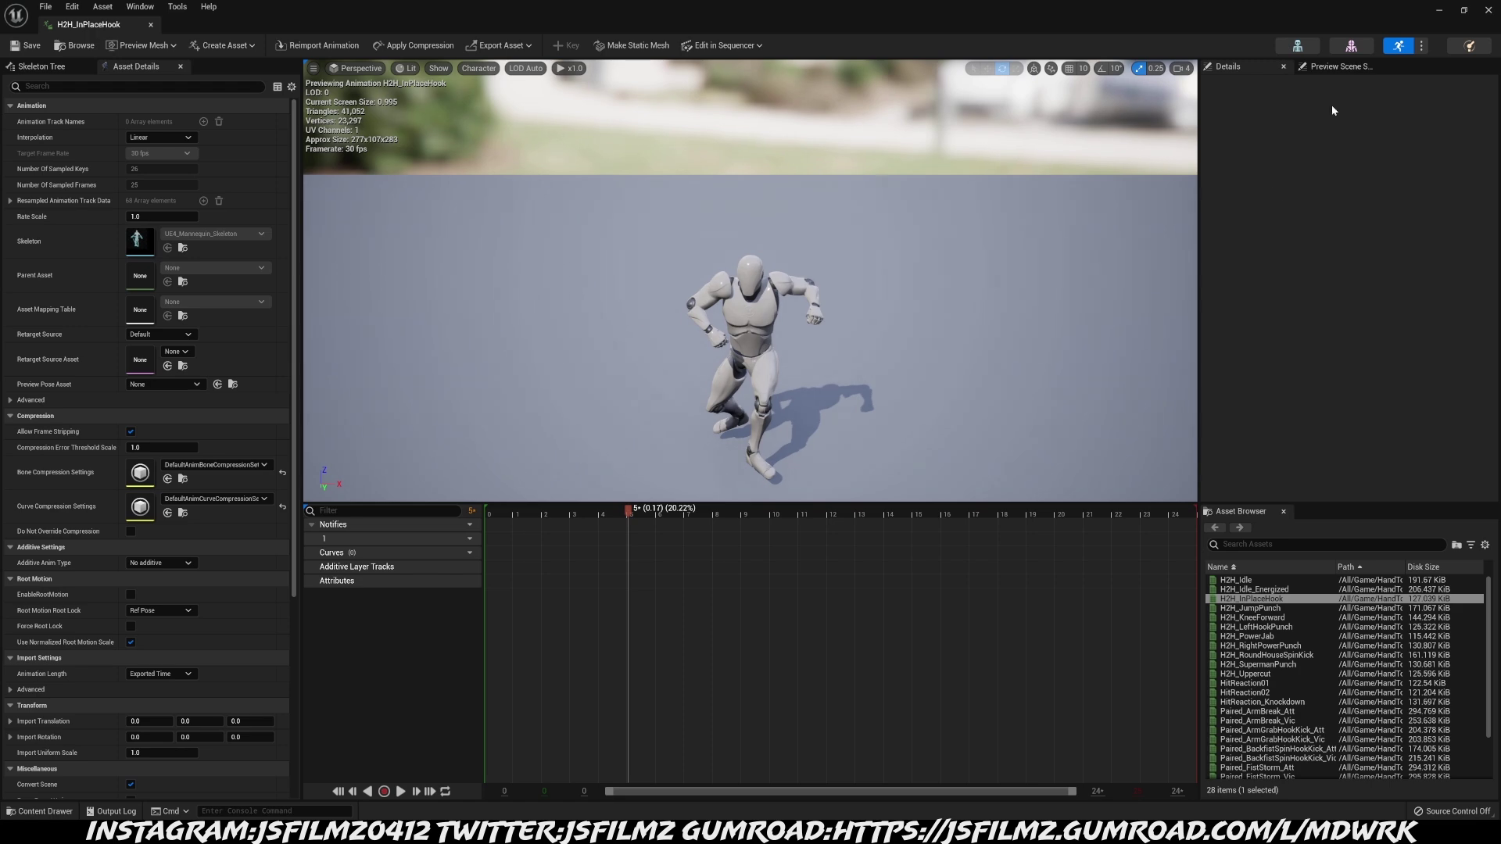
Open the animation's UE4_Mannequin_Skeleton and show the retargeting options in its skeleton tree
click(1298, 45)
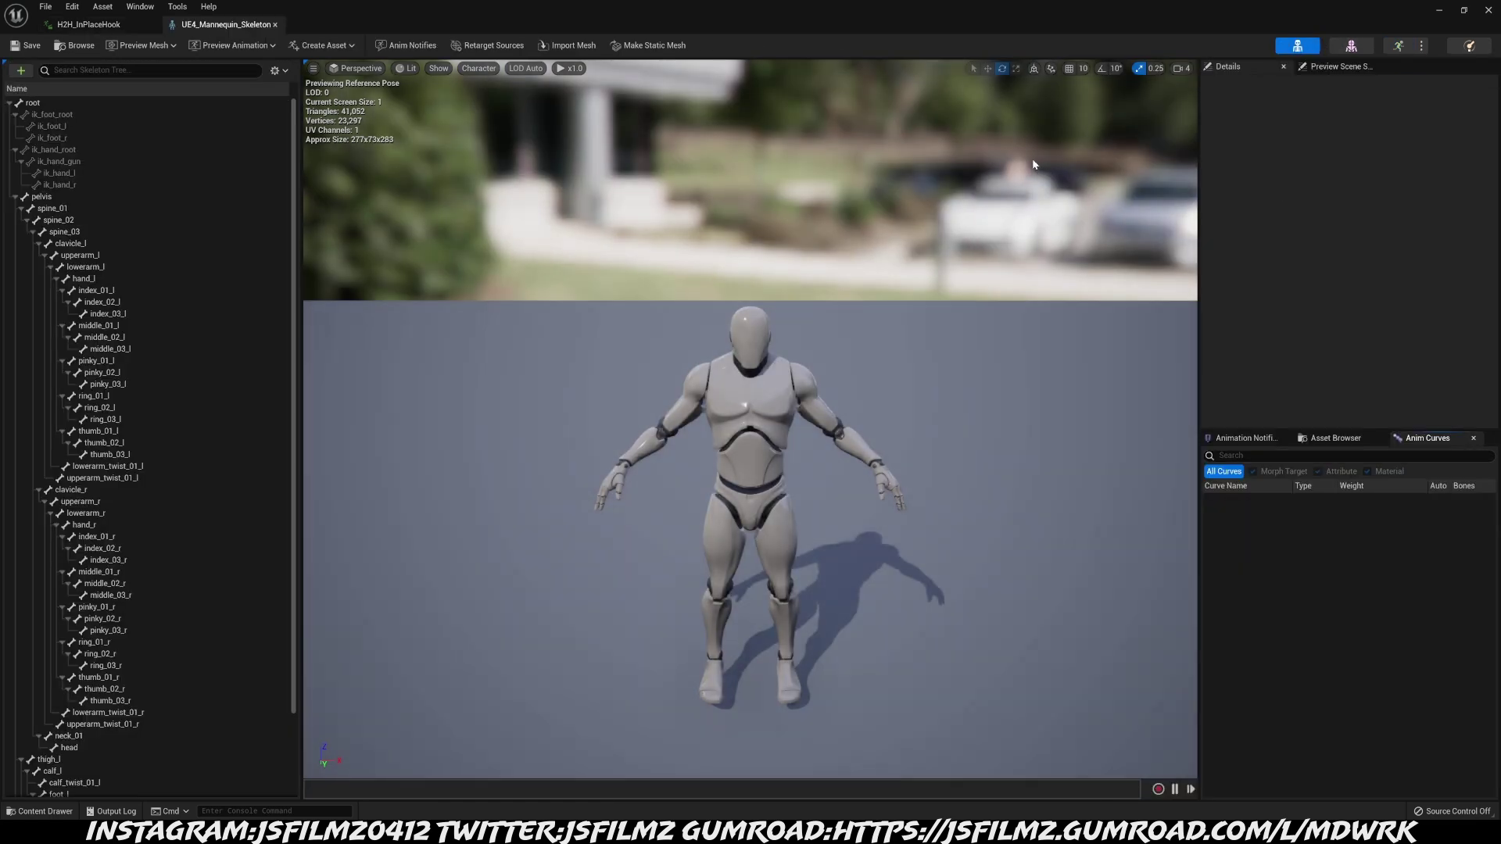
click(277, 71)
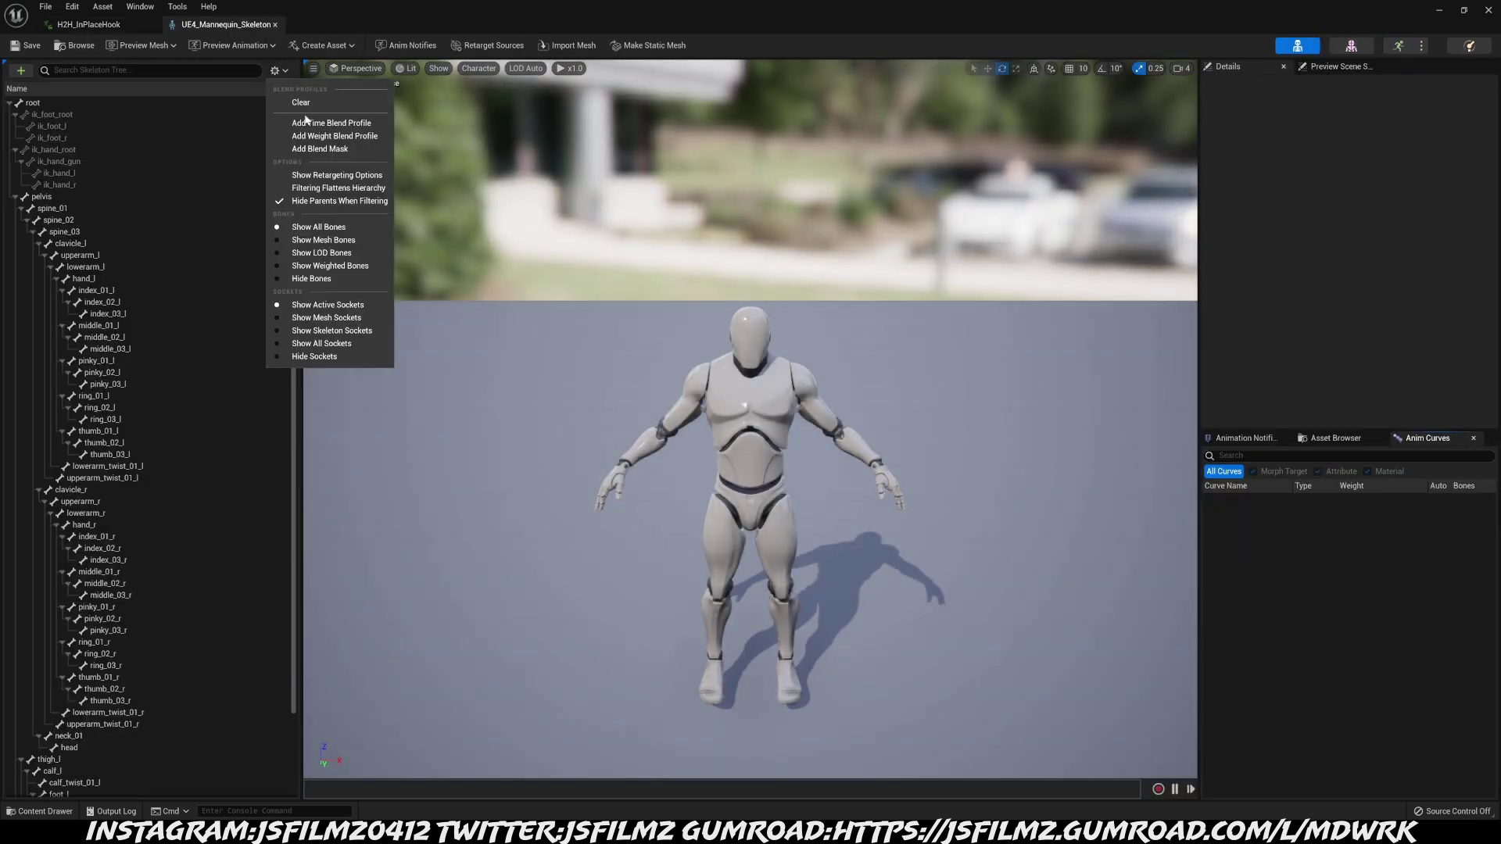
click(302, 174)
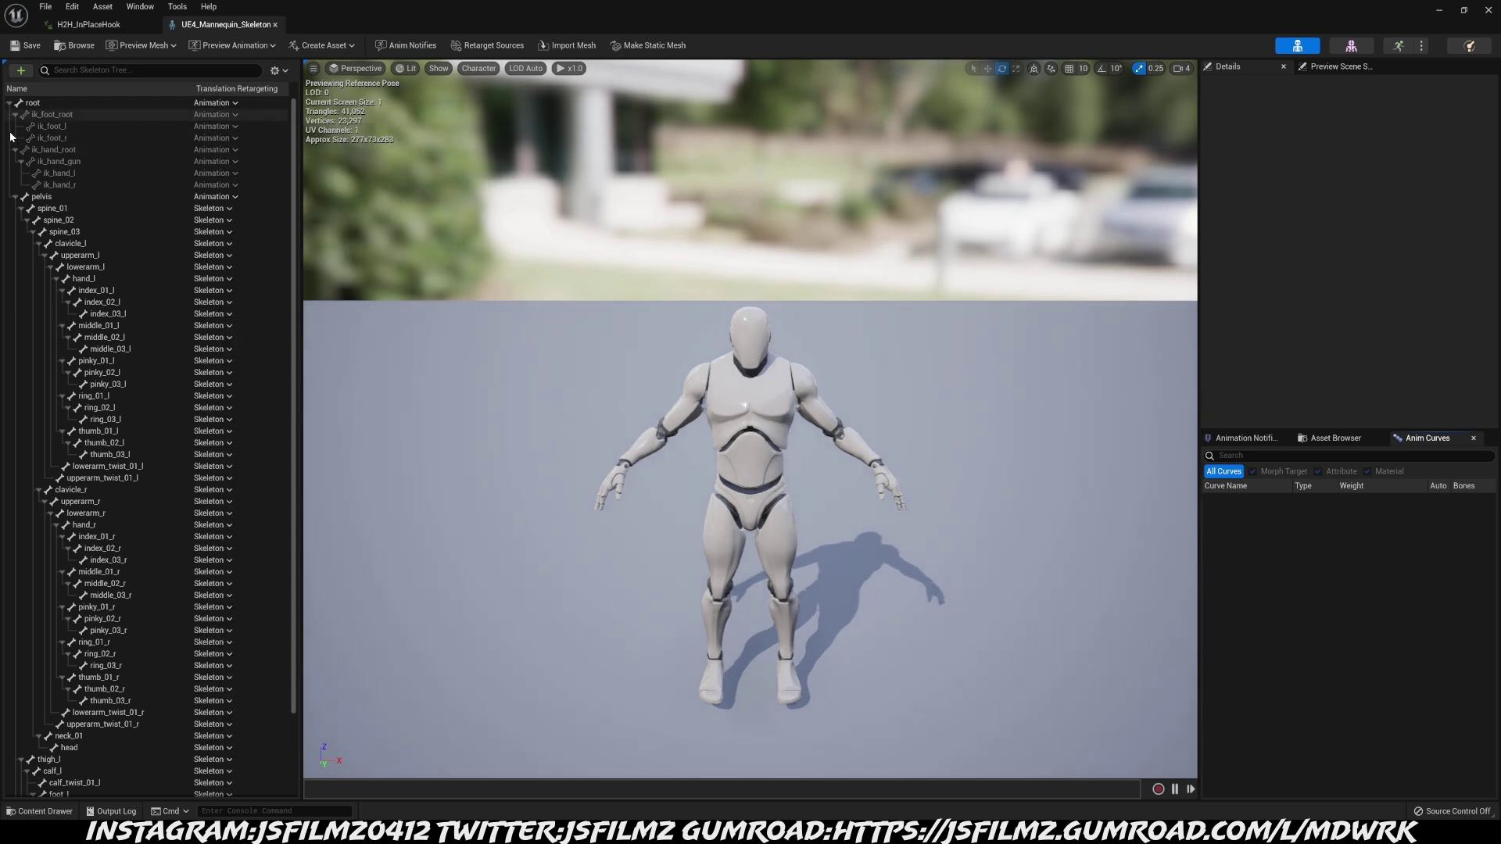
Set translation retargeting to Skeleton for all bones from spine_01 through thigh_twist_01_r and save the skeleton
click(70, 207)
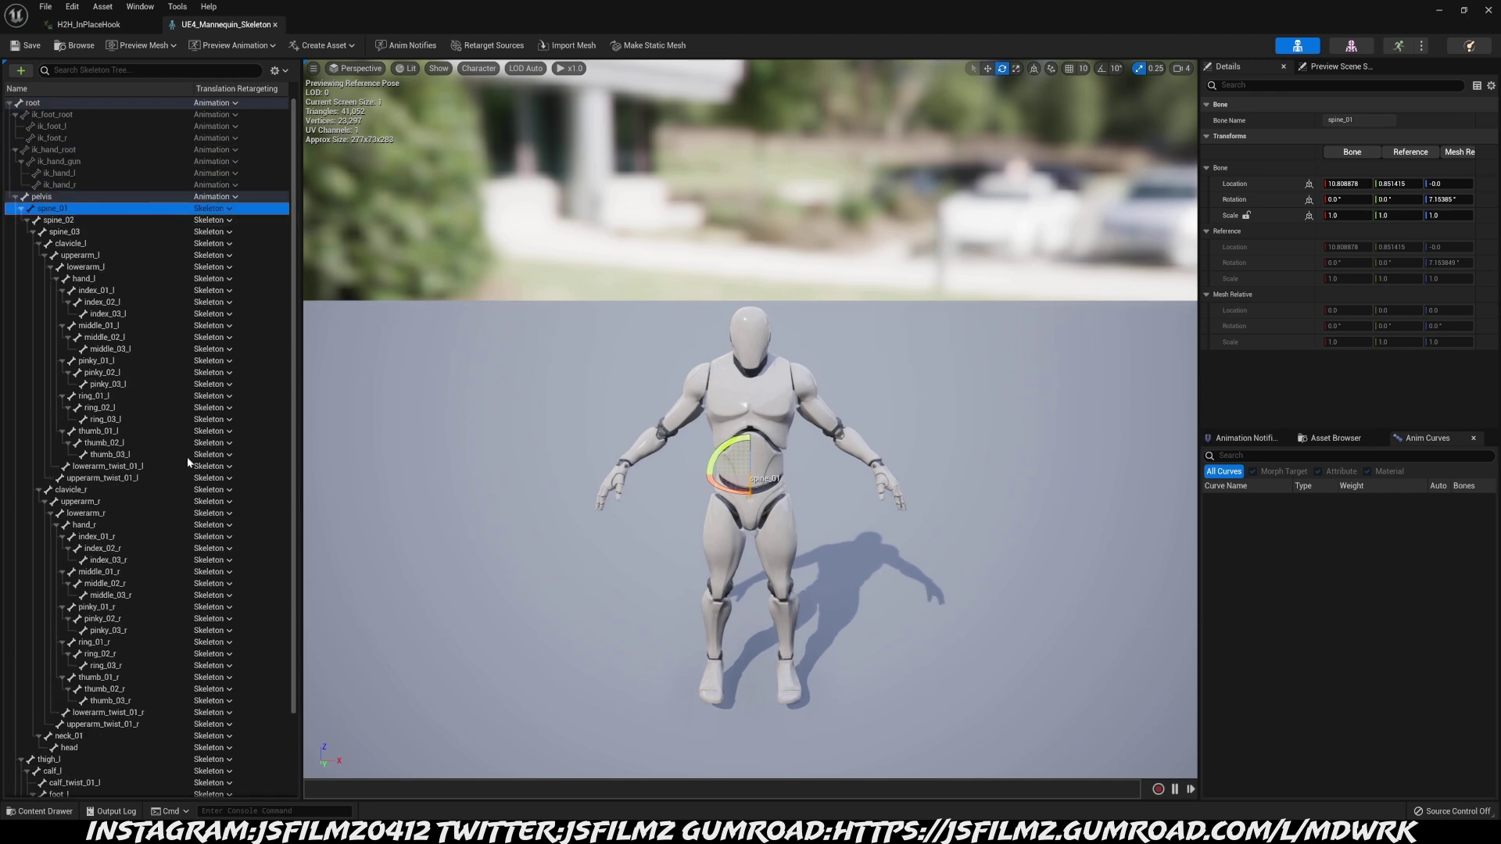
scroll(172, 547, down, 3)
shift+click(71, 792)
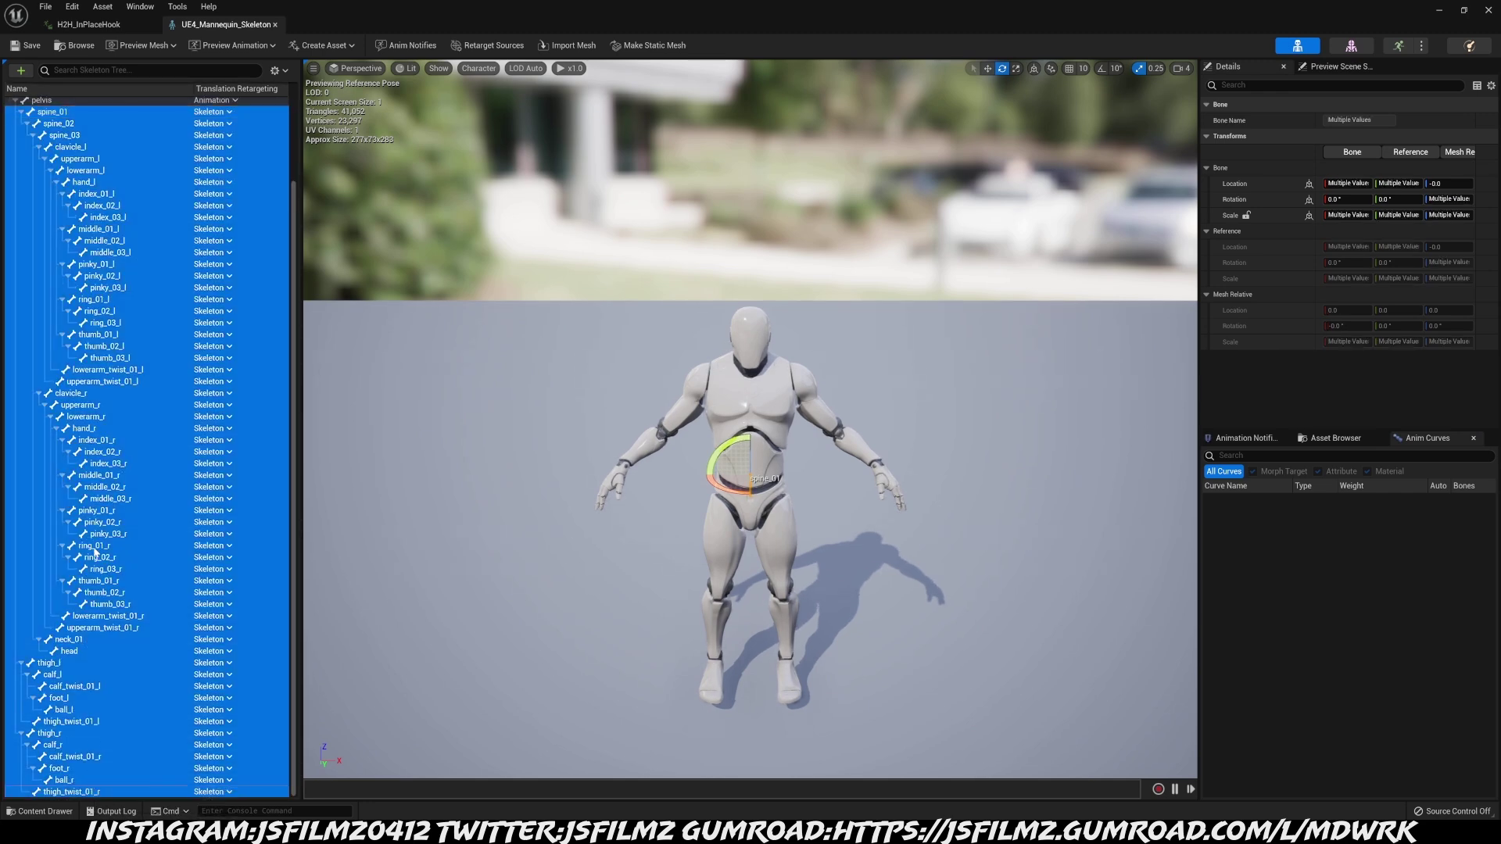
right_click(94, 552)
click(156, 619)
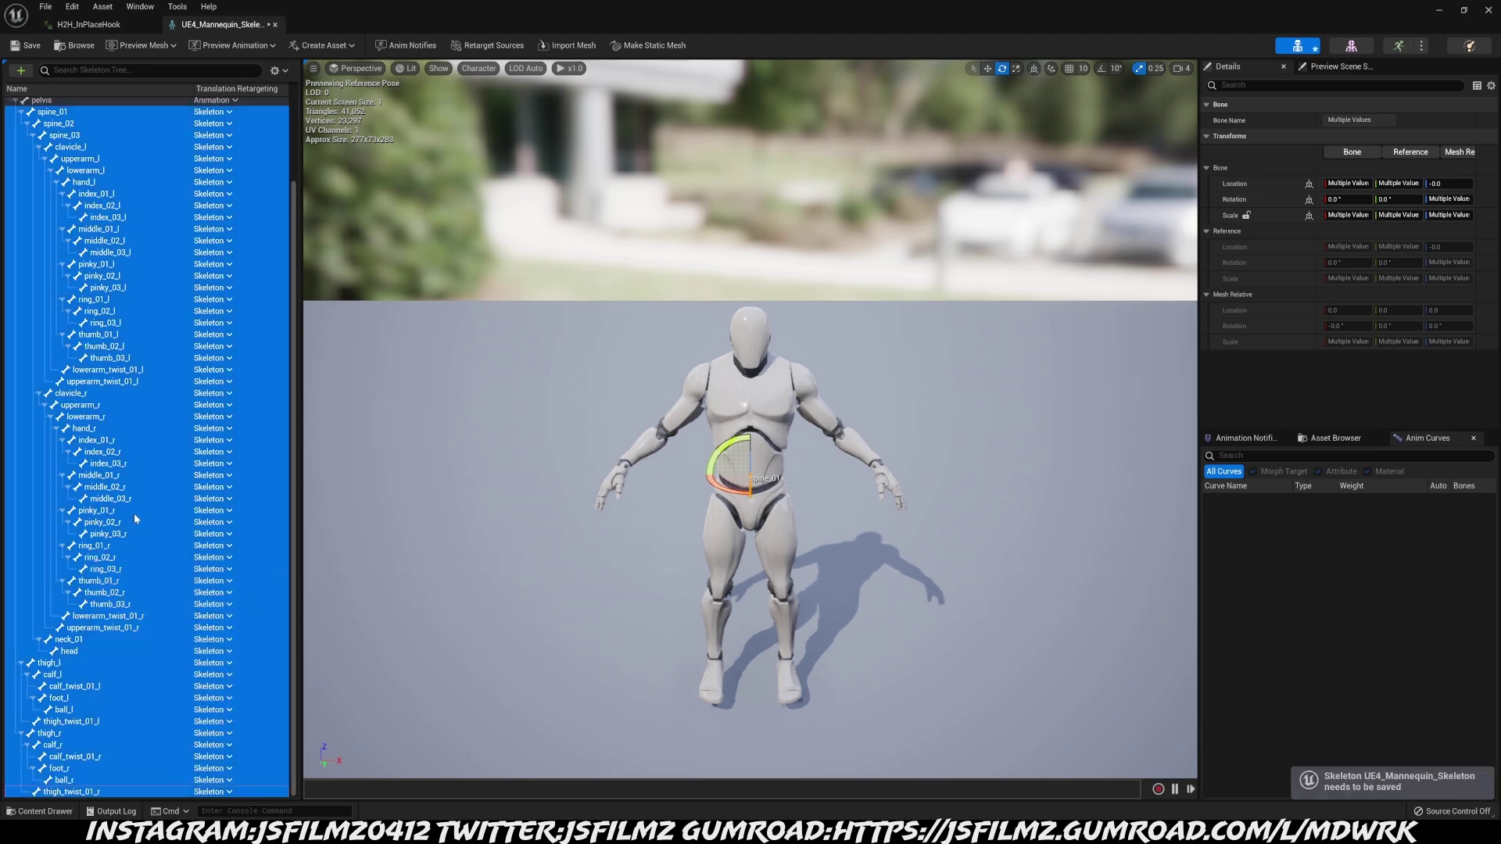
click(27, 46)
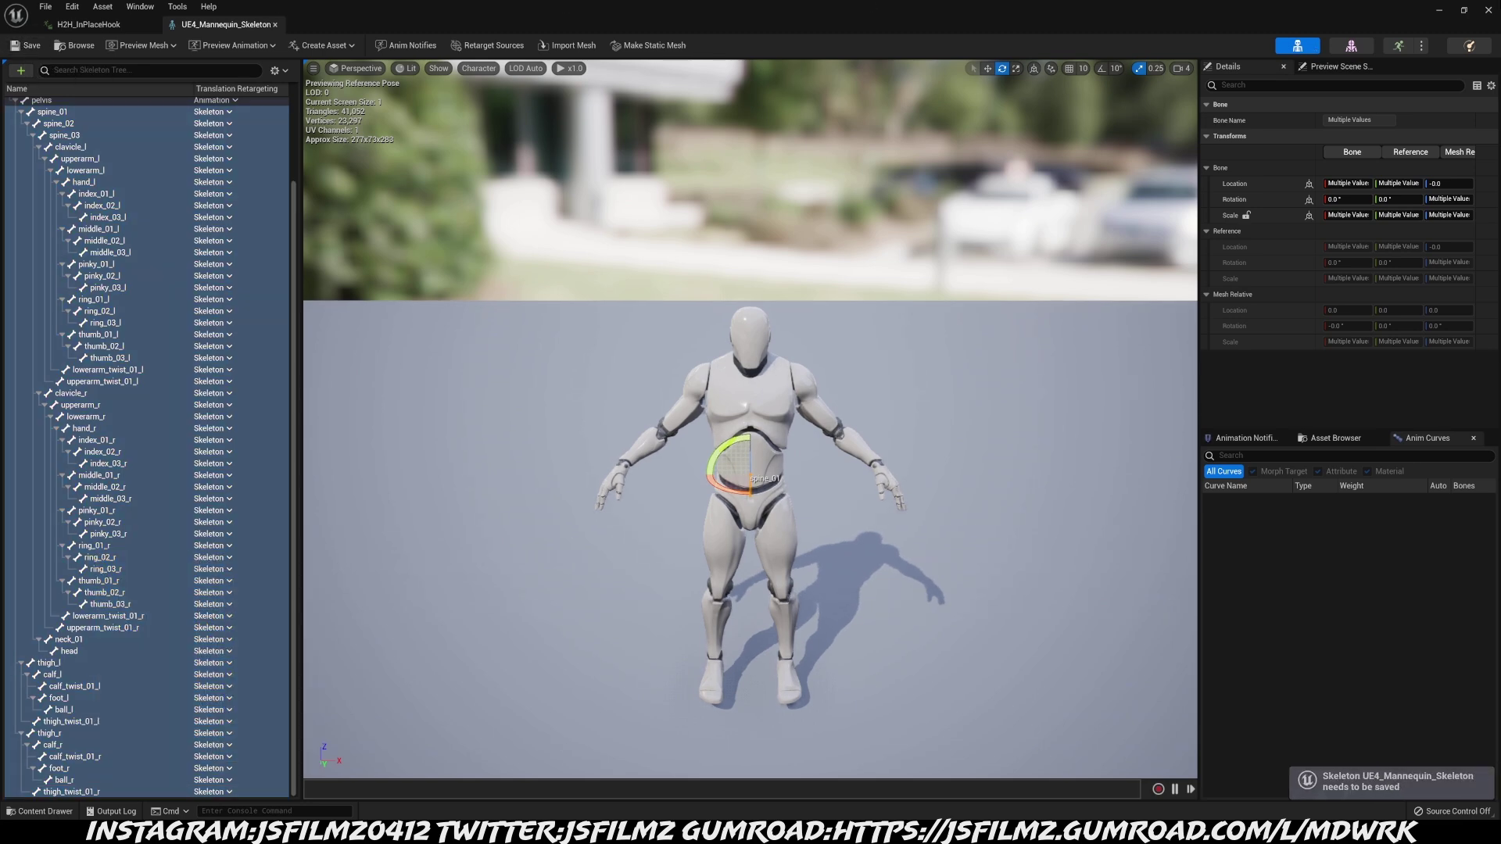
Return to the level editor's root Content folder and add the Third Person content pack to the project
click(1439, 10)
click(237, 585)
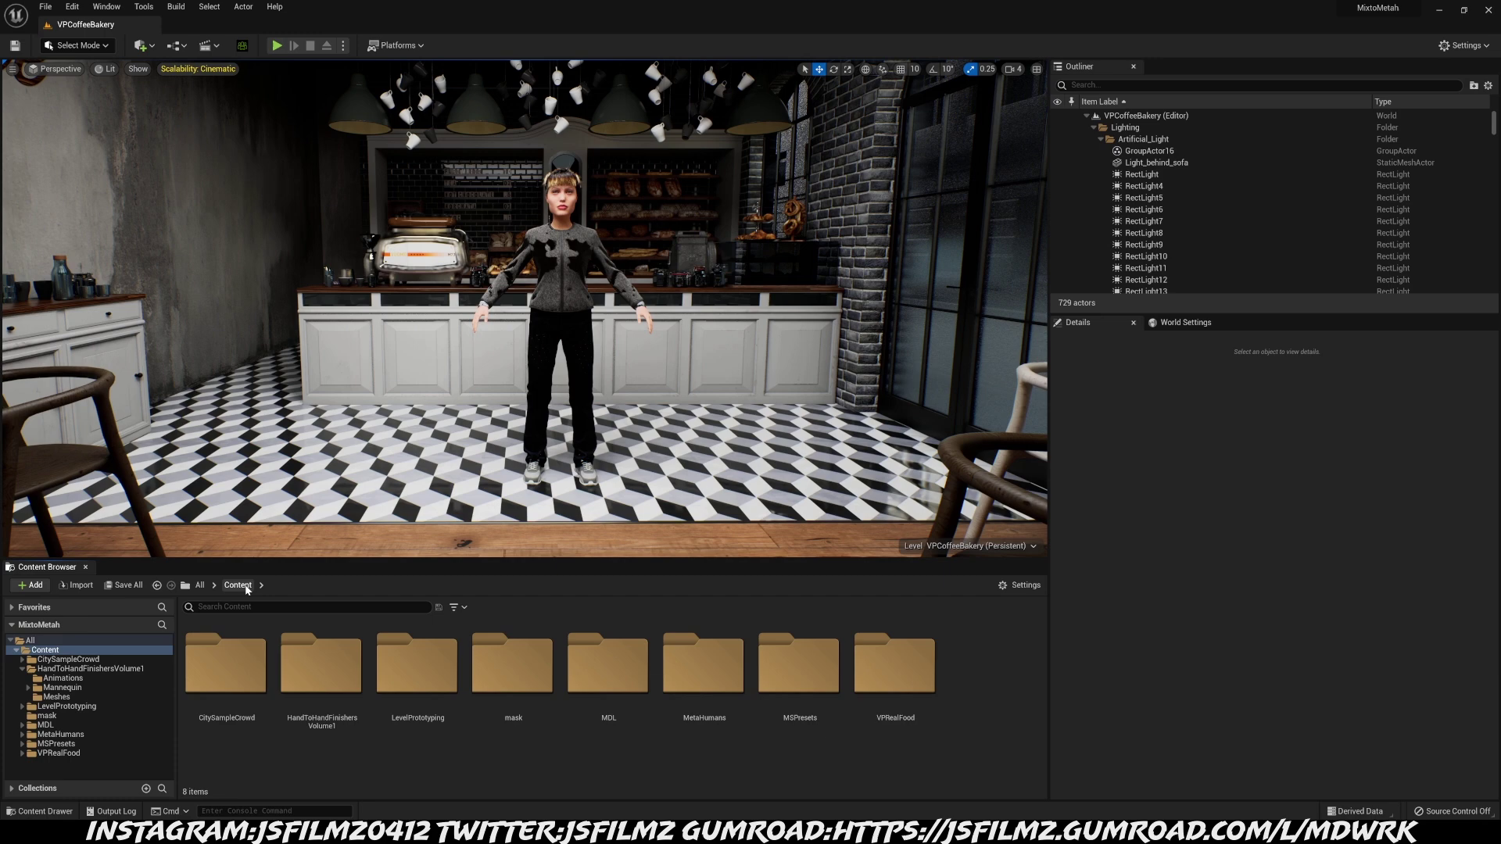
drag(523, 559, 533, 522)
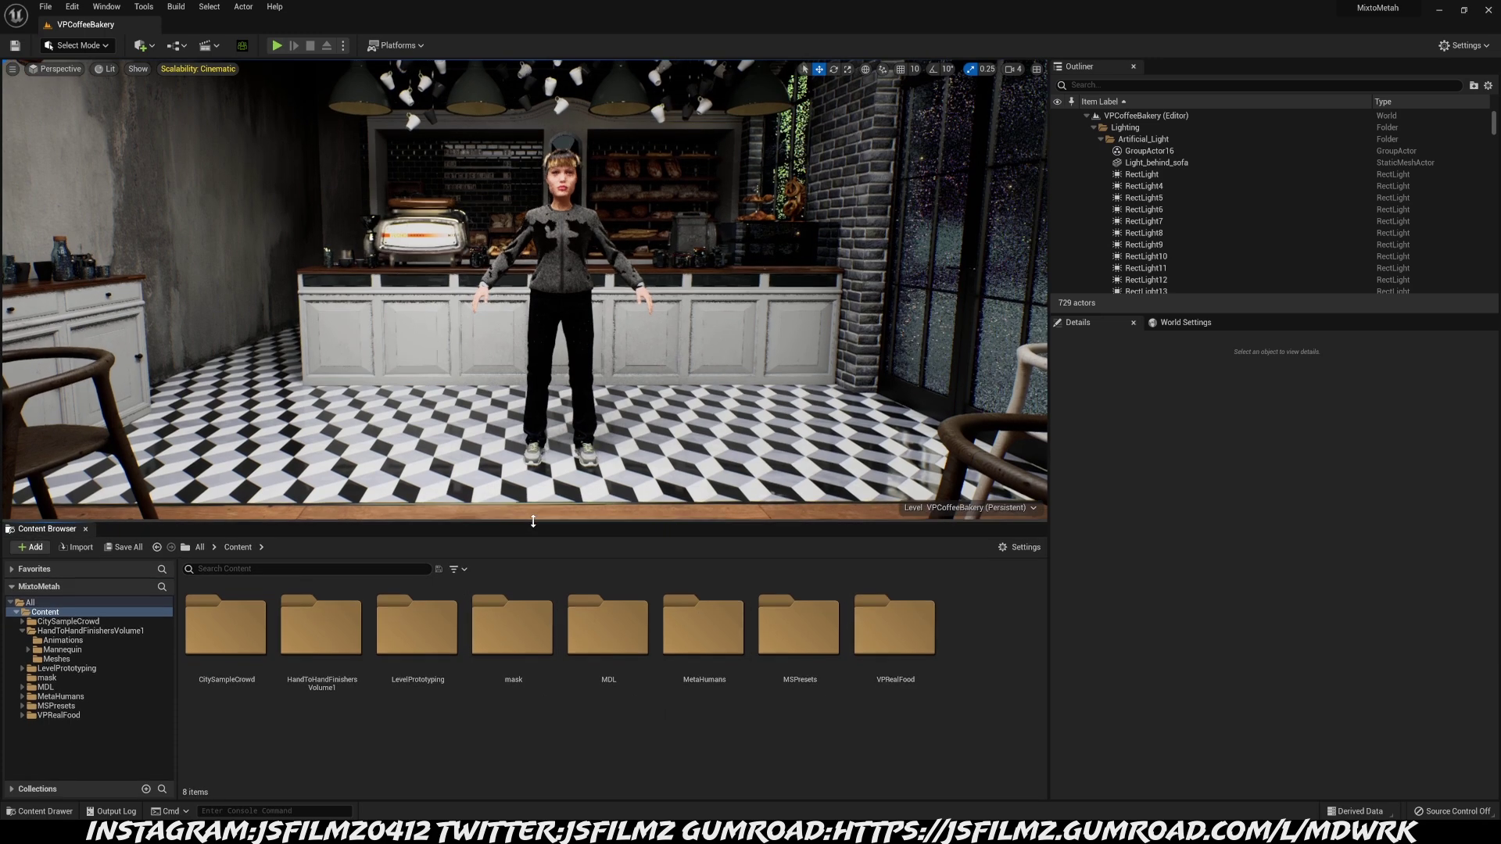
click(40, 551)
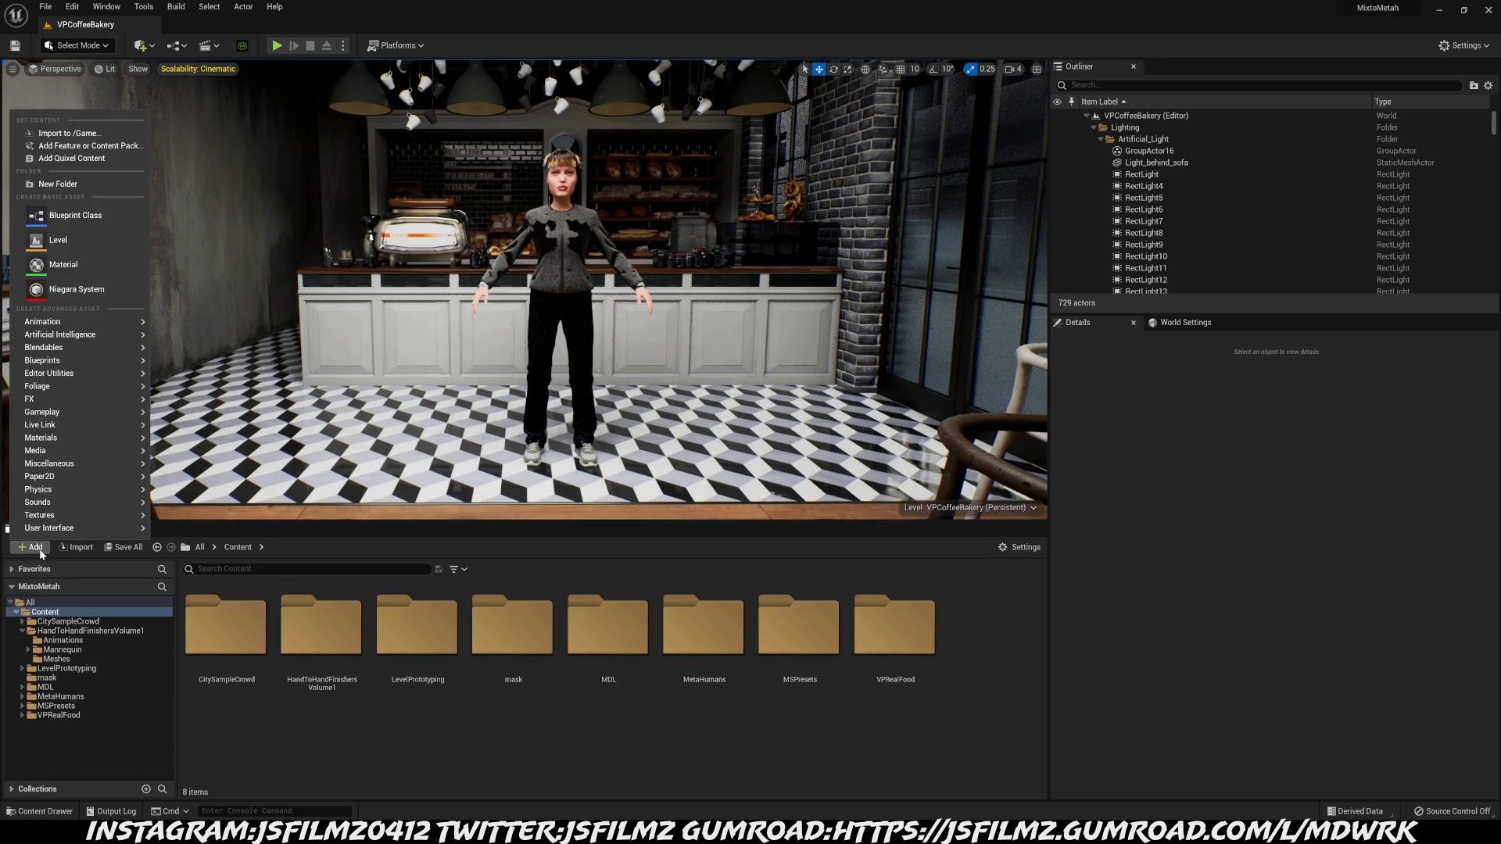
click(113, 147)
click(580, 363)
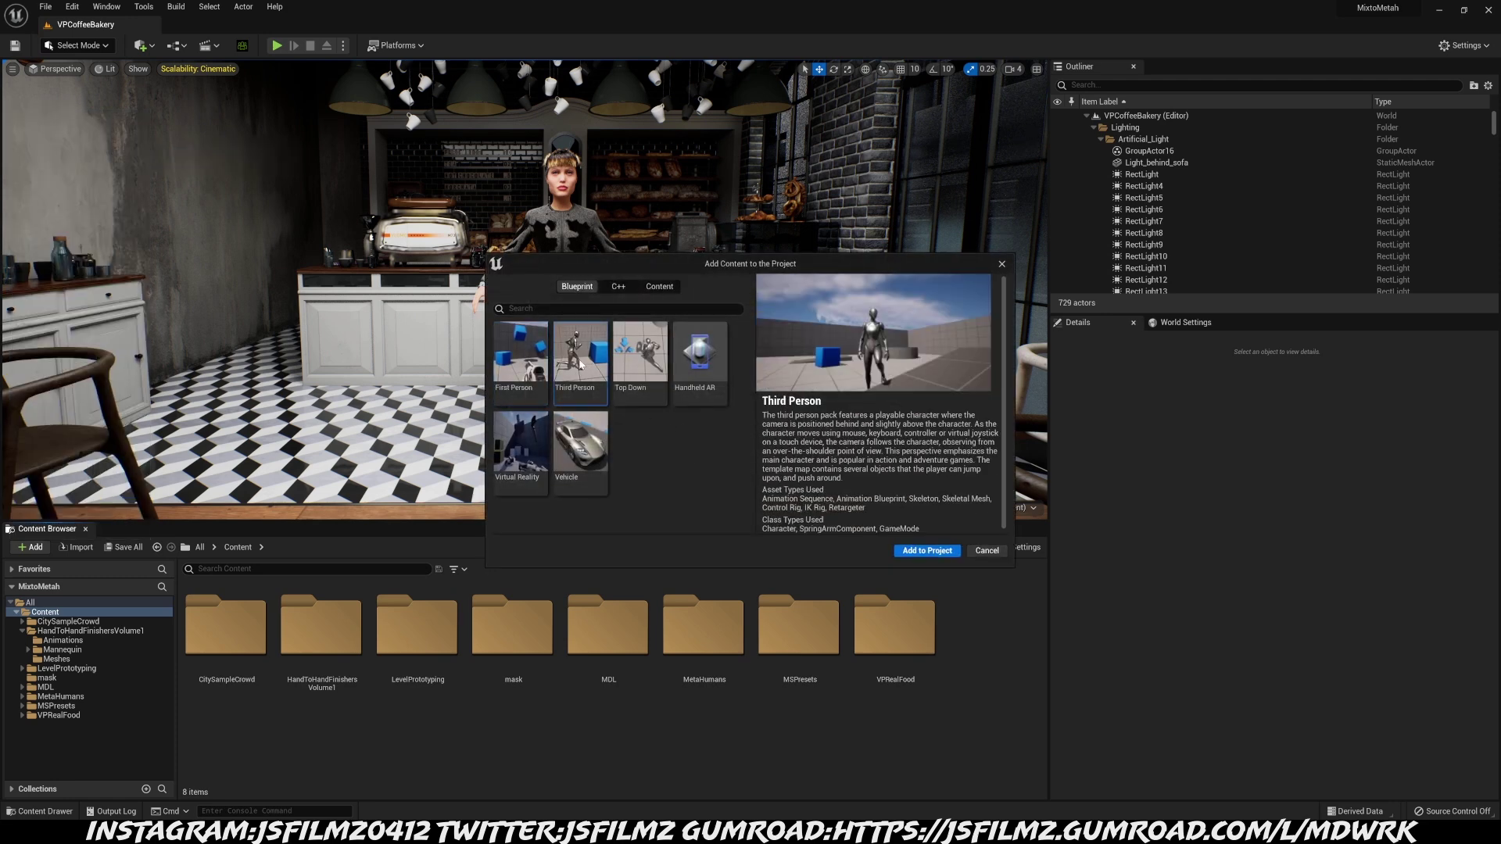
click(910, 551)
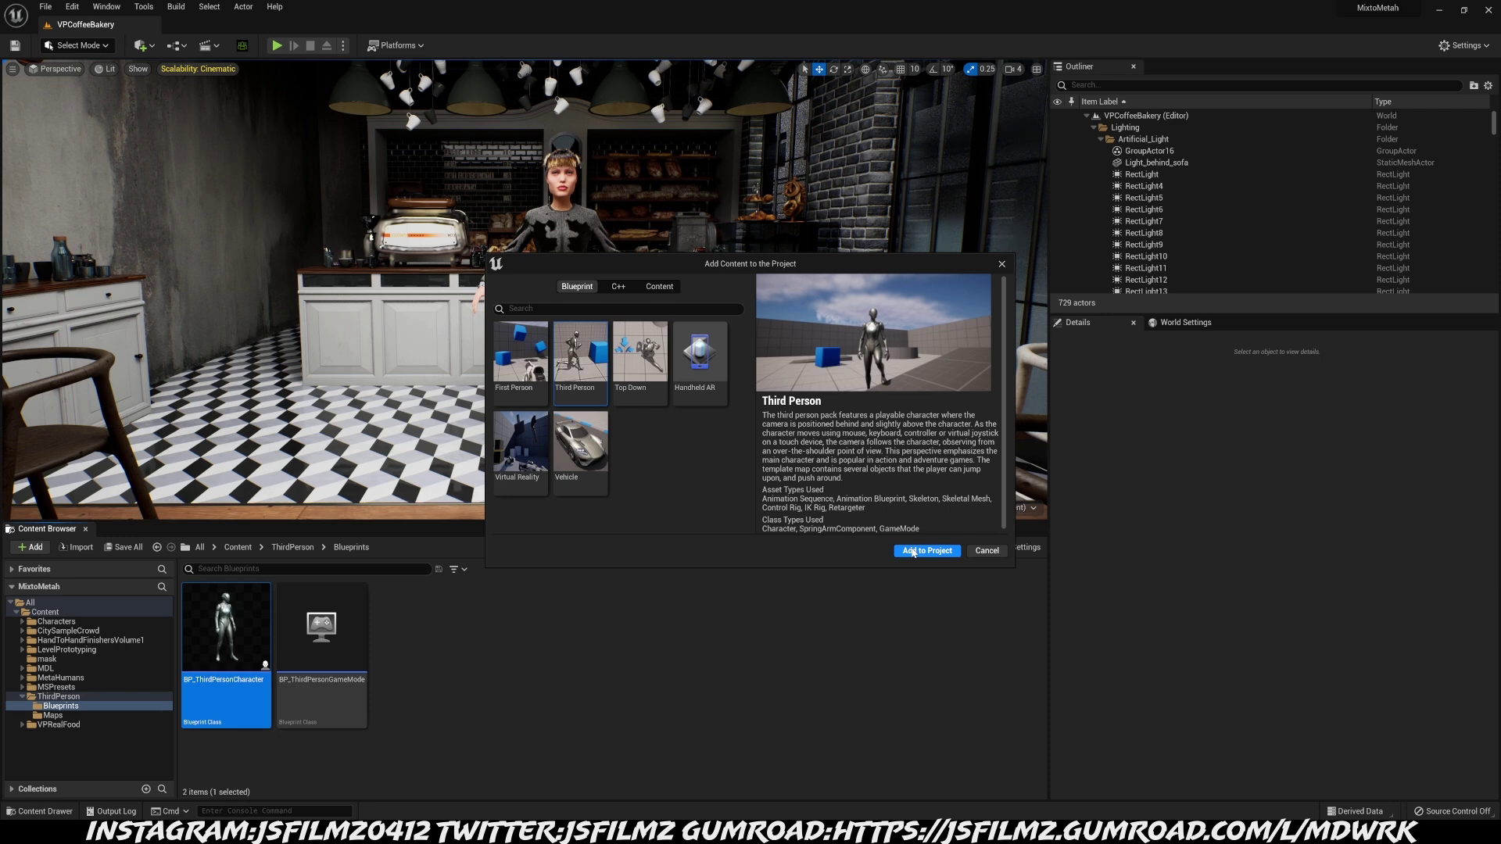
click(986, 551)
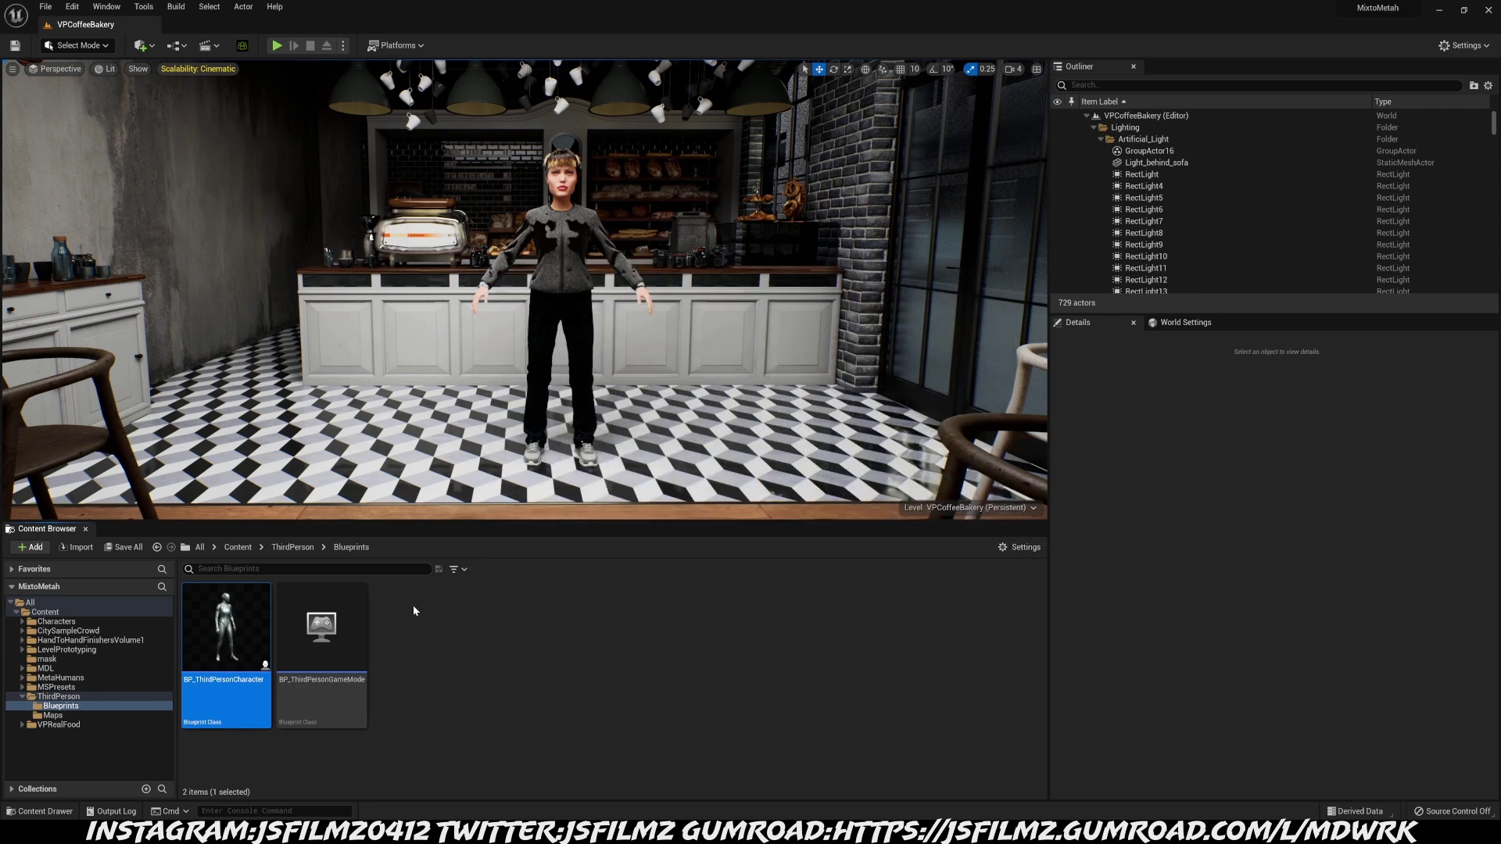
Browse to the Rigs folder of Mannequin_UE4 under Characters to view its IK rig and retargeter assets
click(238, 547)
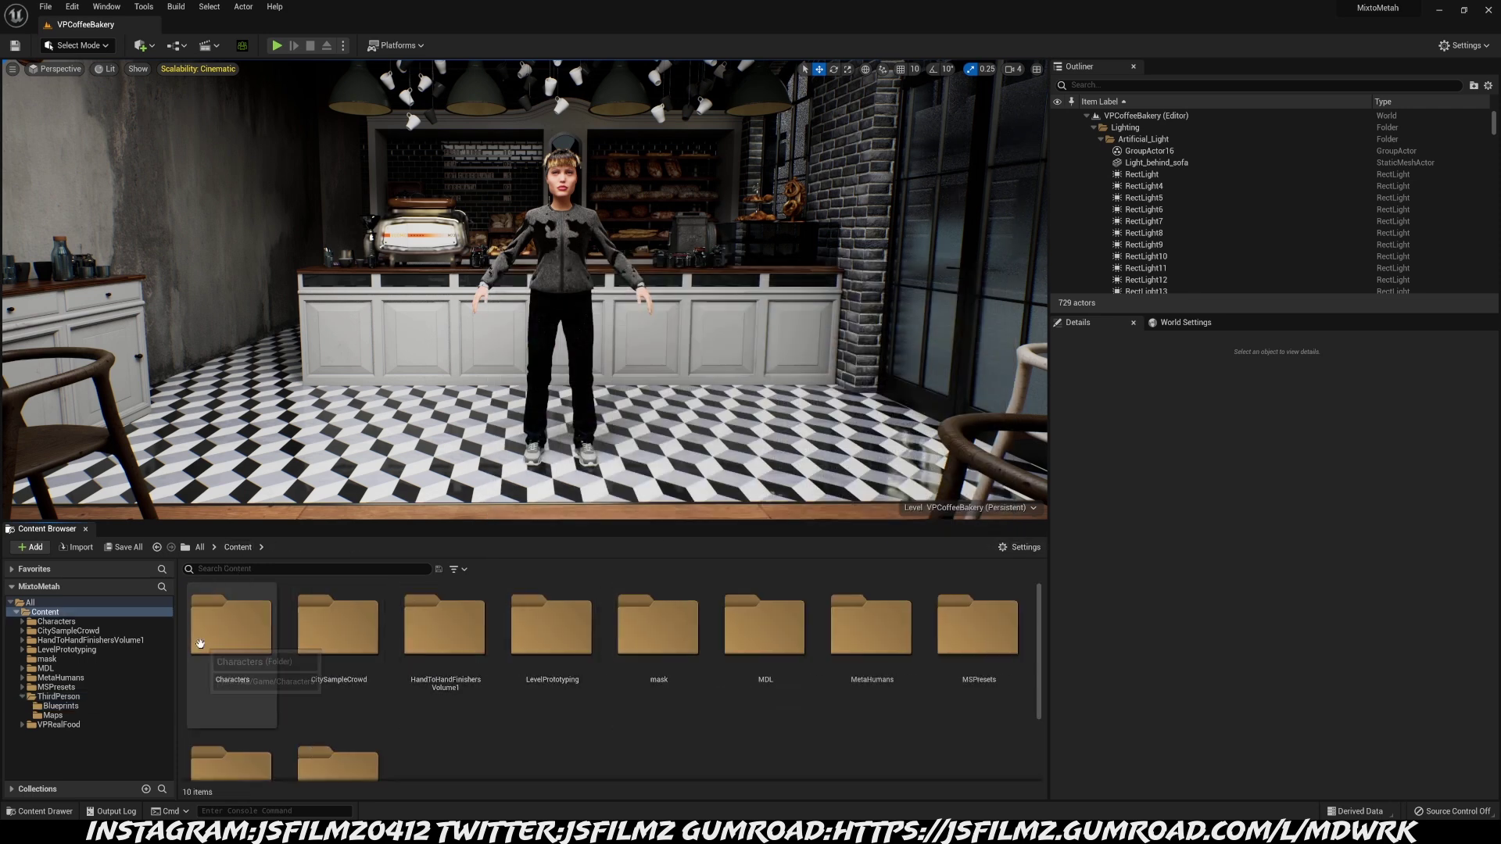
double_click(231, 626)
double_click(226, 626)
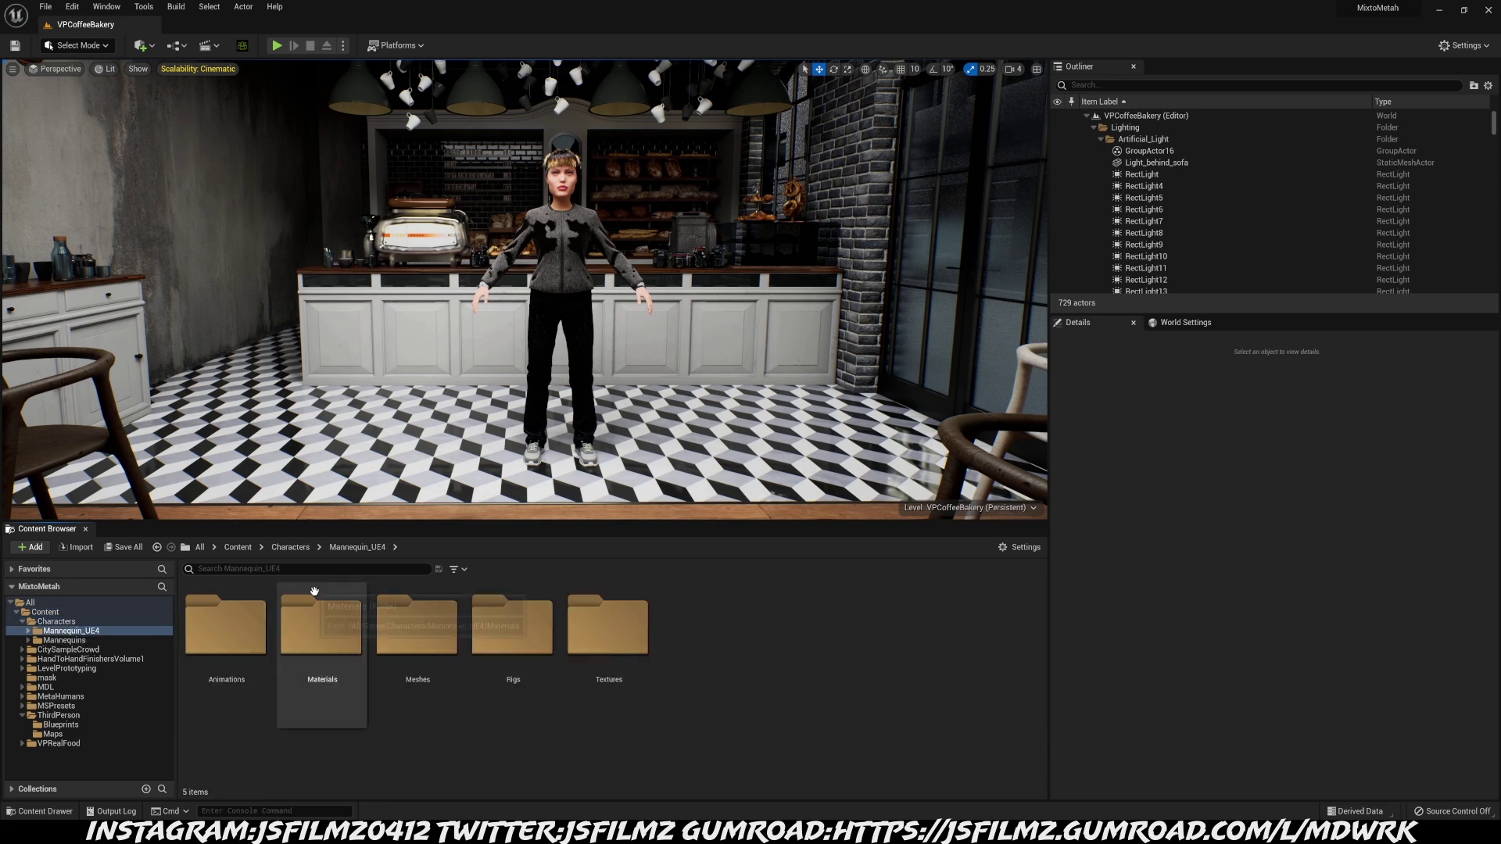
double_click(513, 625)
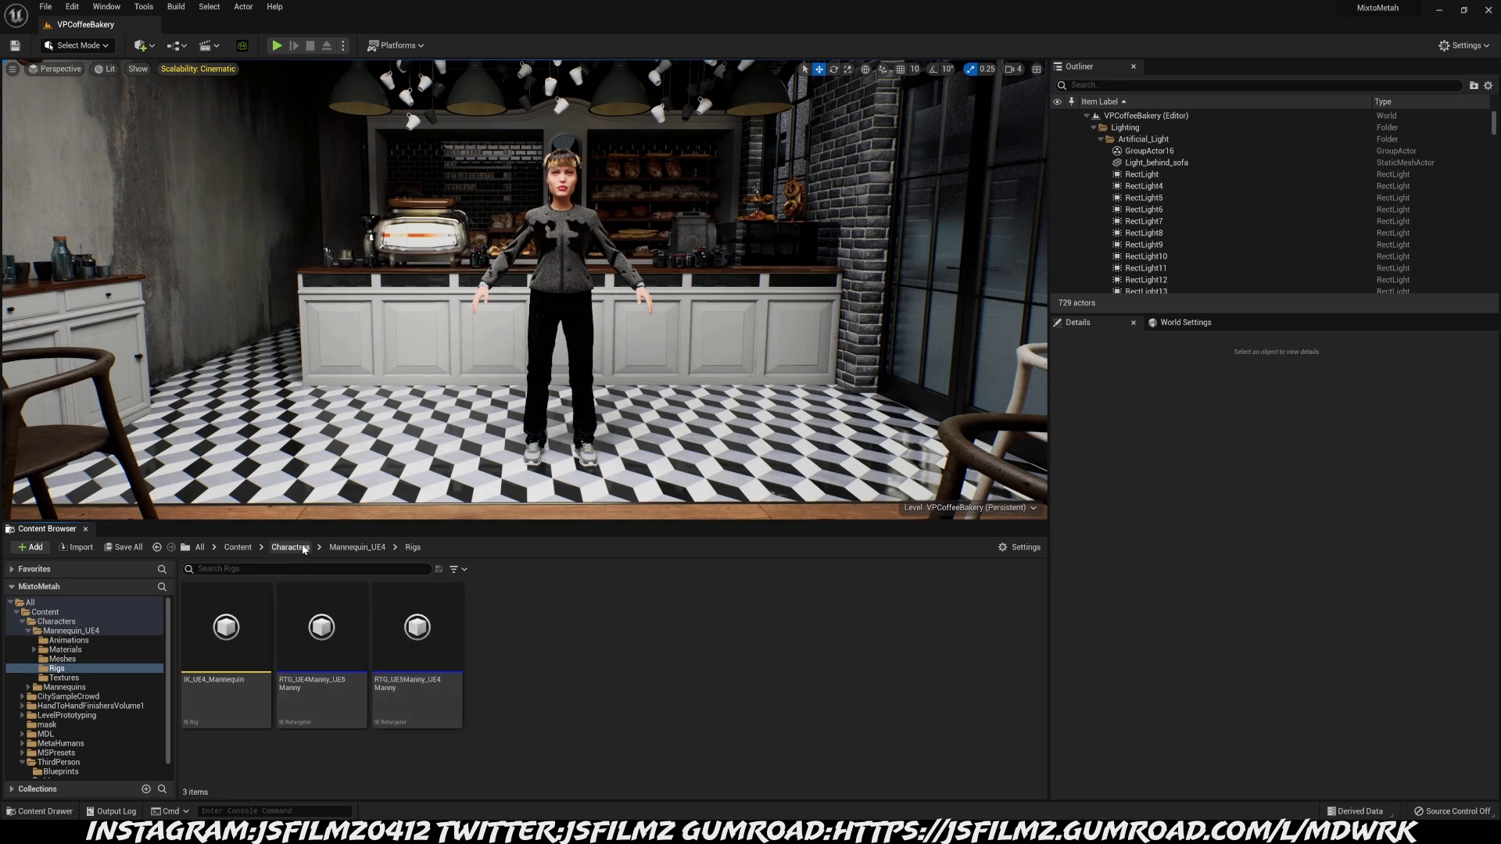
Open SK_Mannequin_Skeleton from the Meshes folder of Mannequin_UE4
click(358, 547)
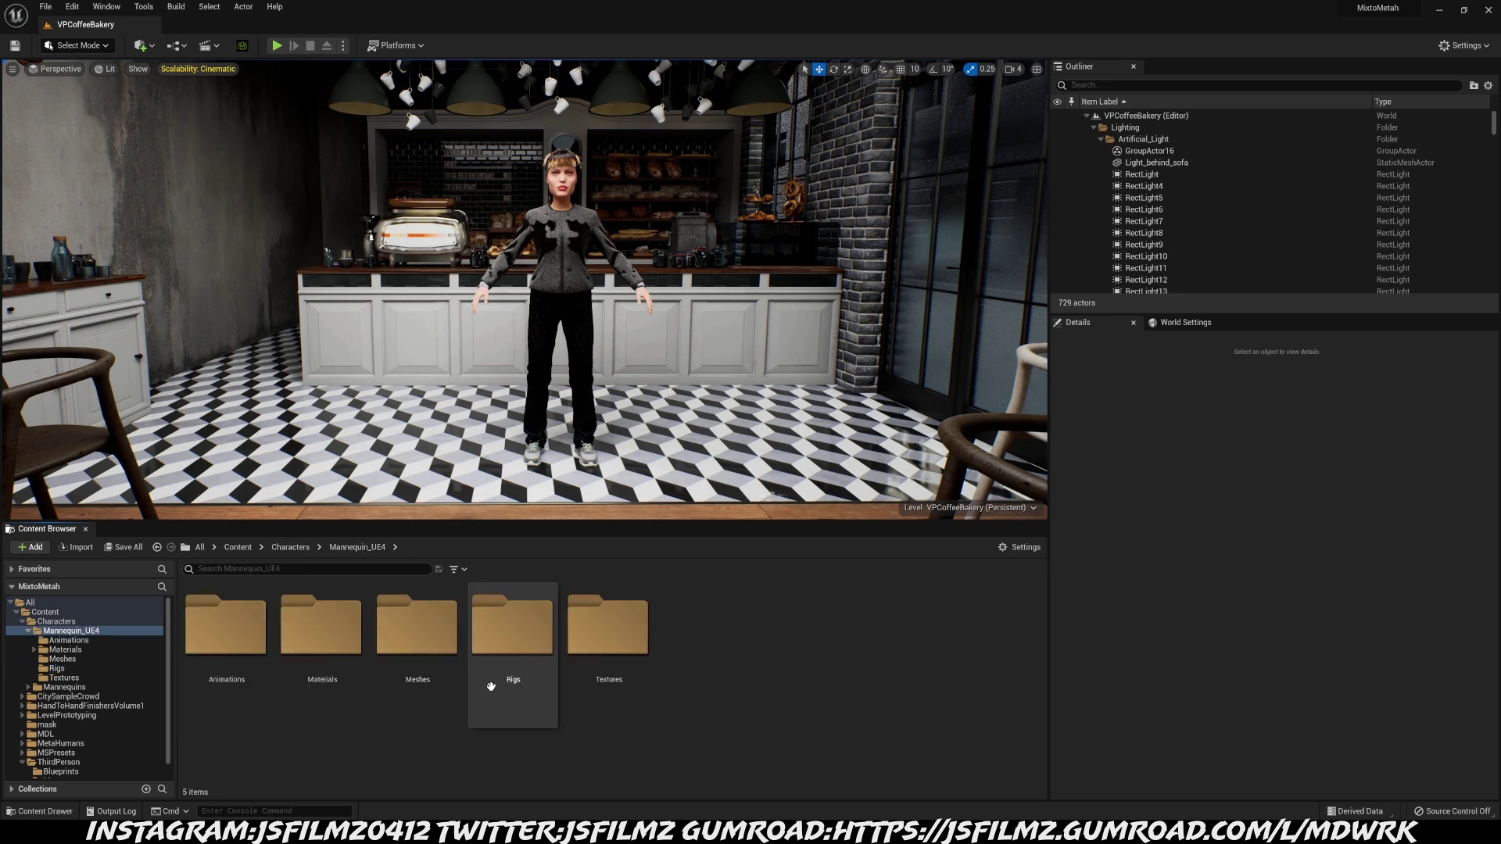
double_click(452, 650)
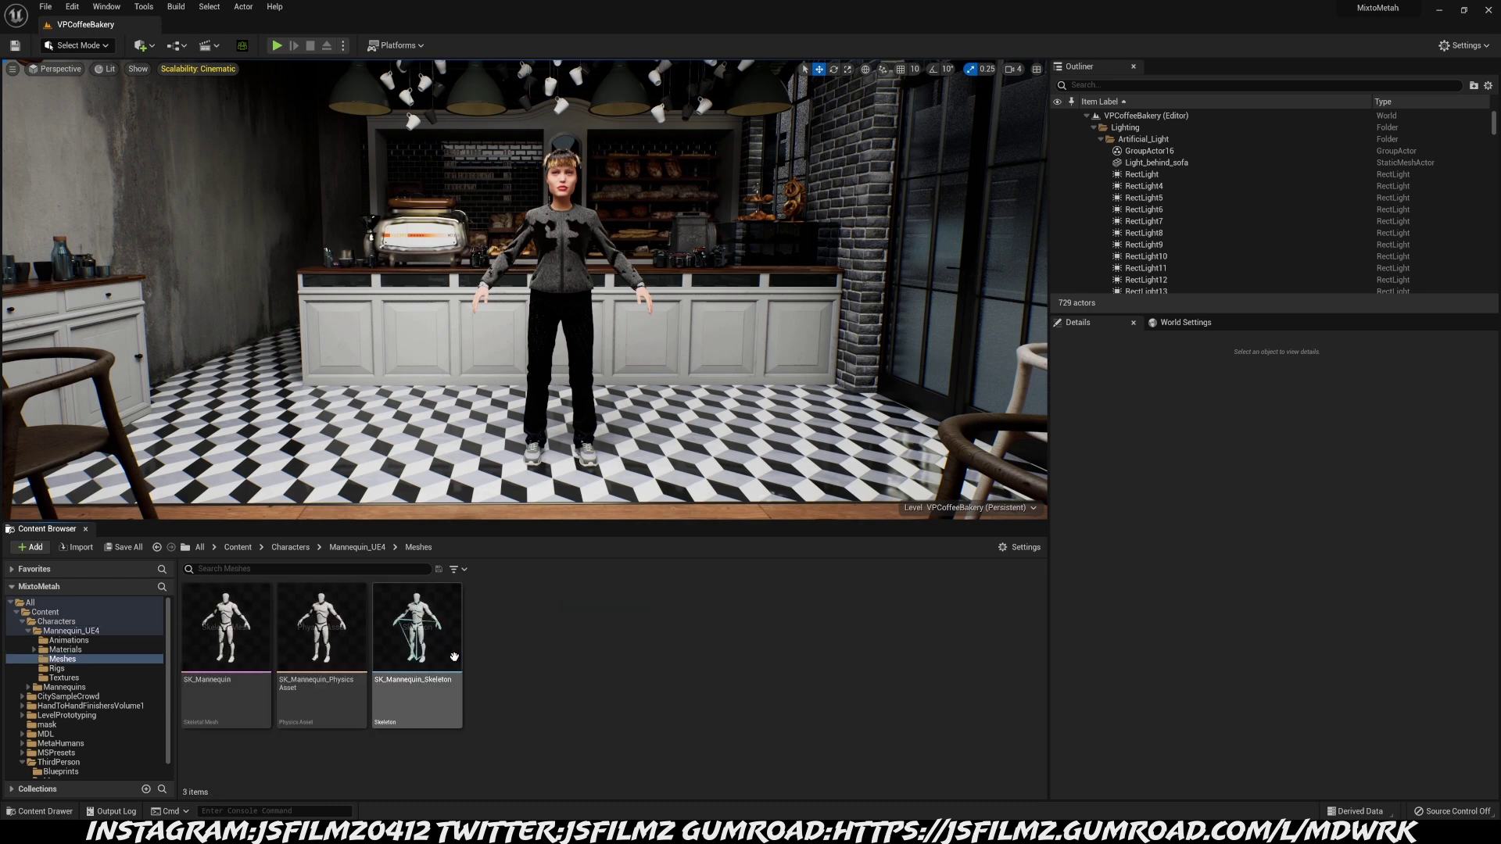
double_click(405, 623)
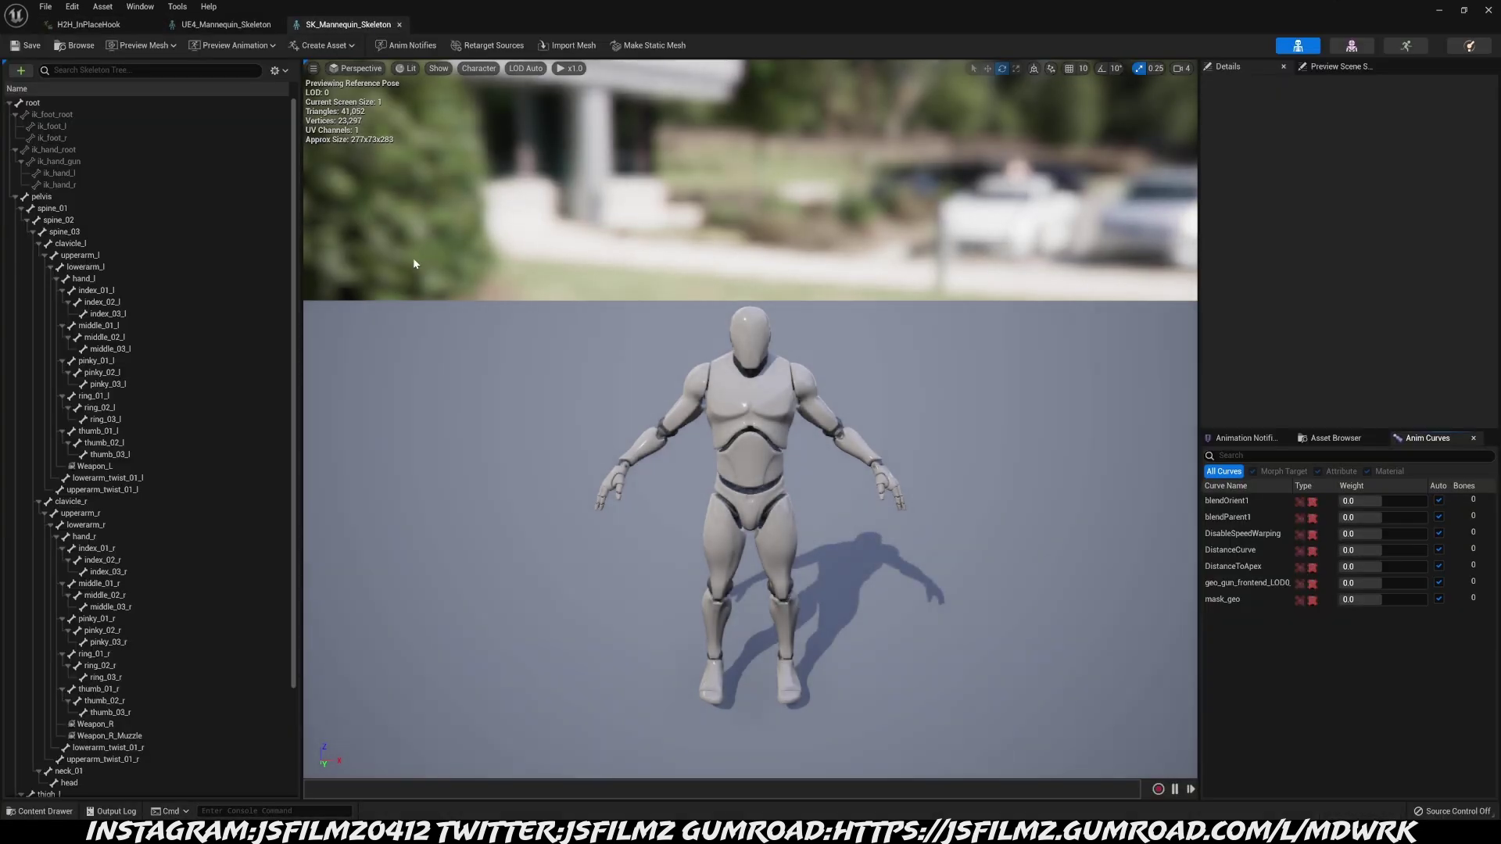
Show the translation retargeting options in the bone tree of SK_Mannequin_Skeleton
click(275, 70)
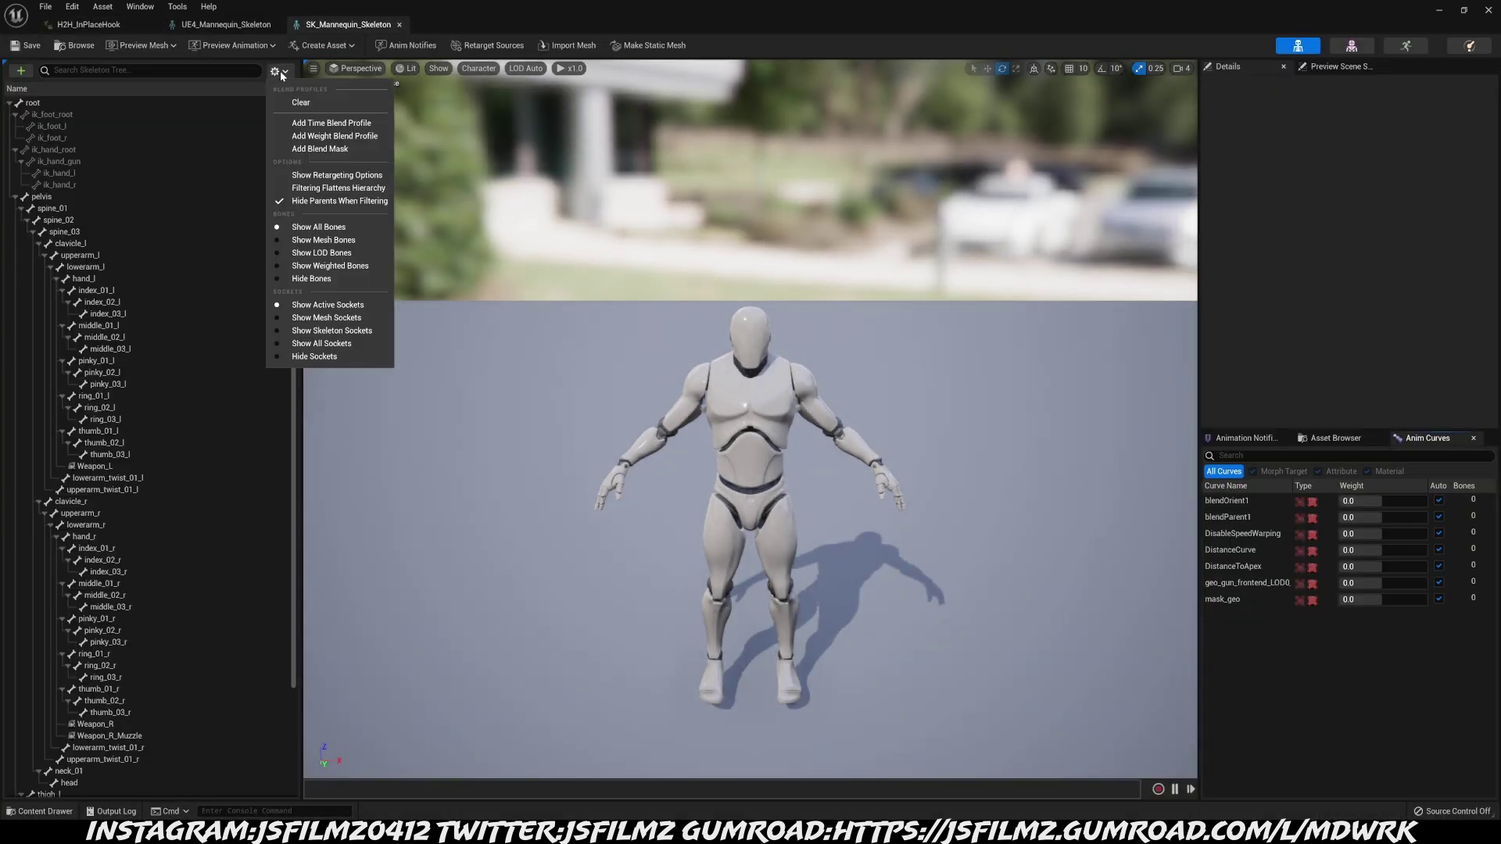
click(332, 172)
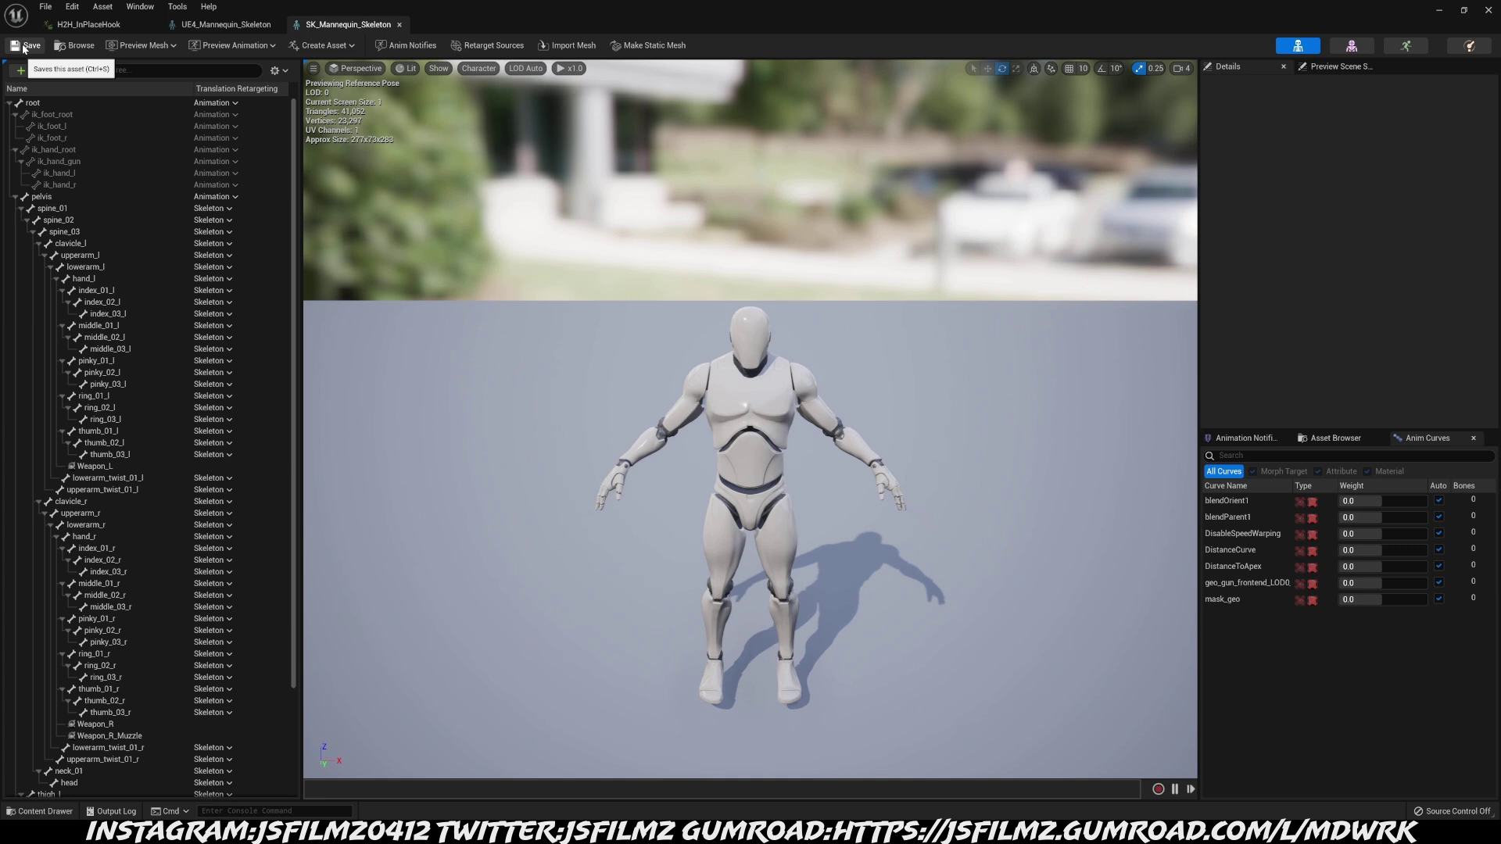
Add UE4_Mannequin_Skeleton as a compatible skeleton in the asset details of SK_Mannequin_Skeleton, and save the skeleton
click(140, 6)
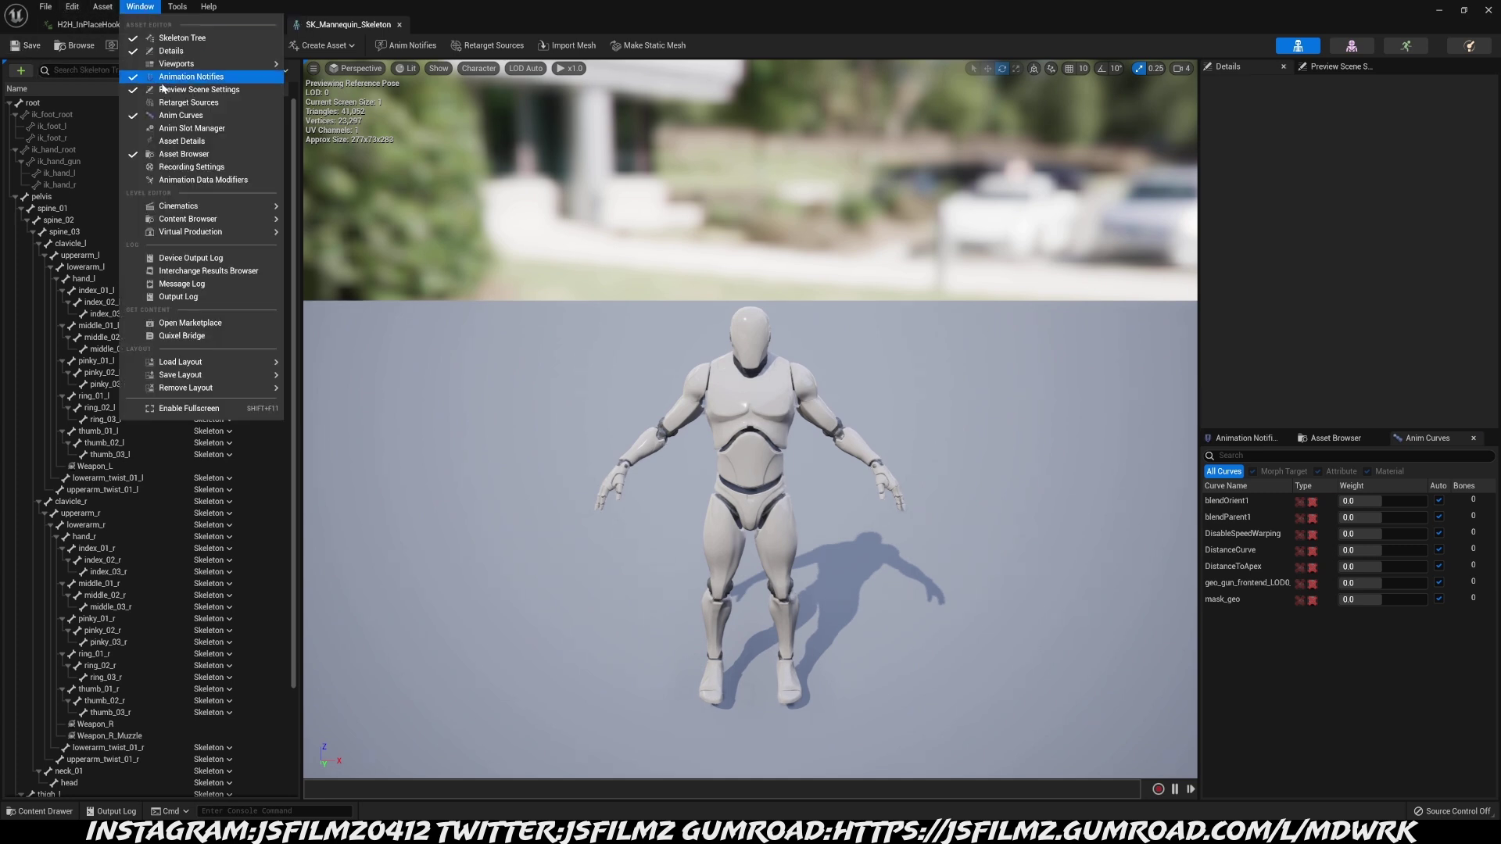
click(177, 140)
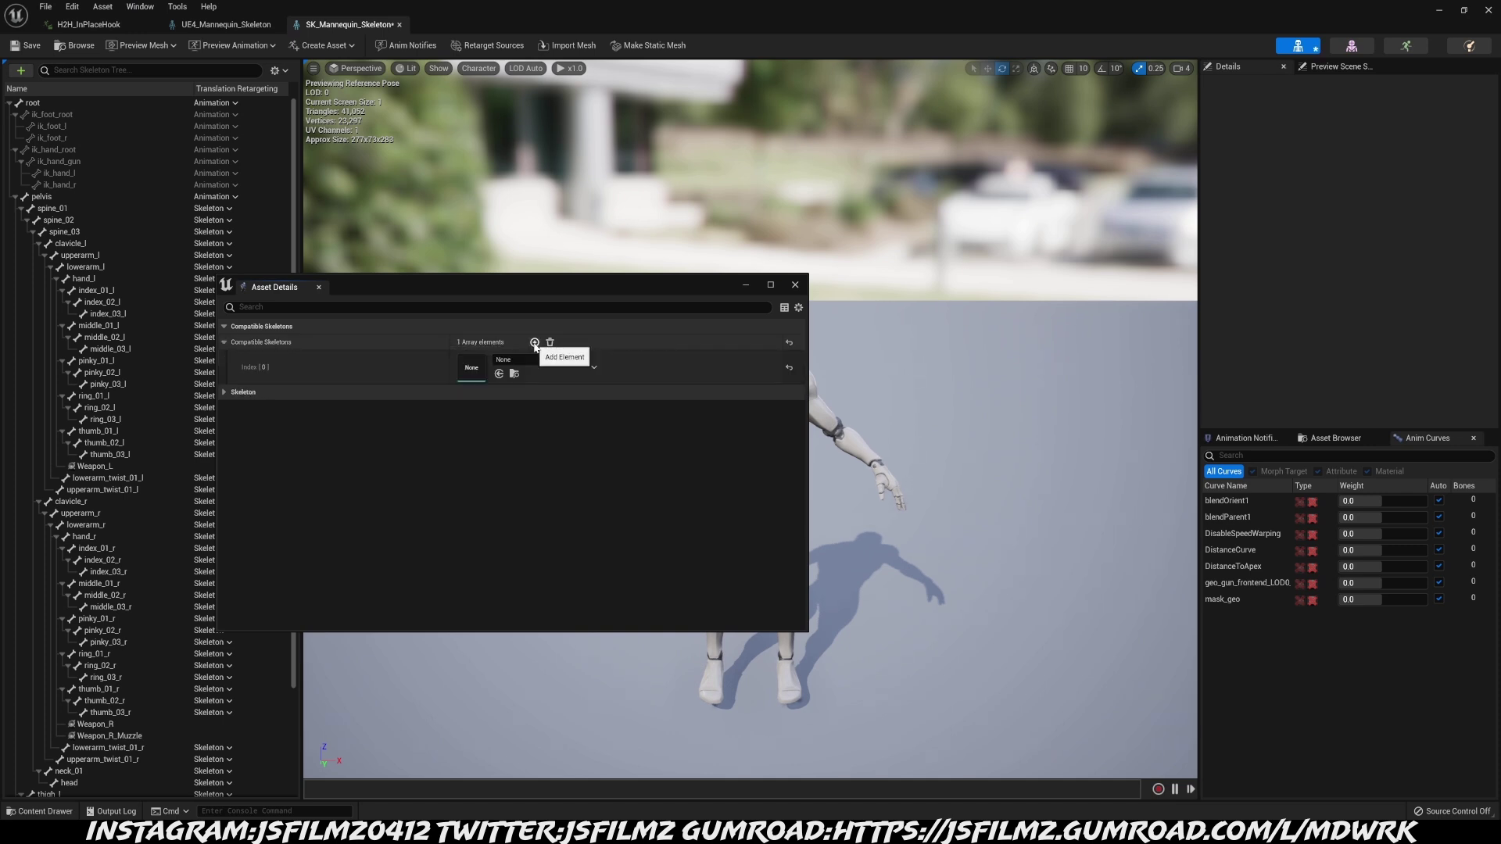
click(529, 360)
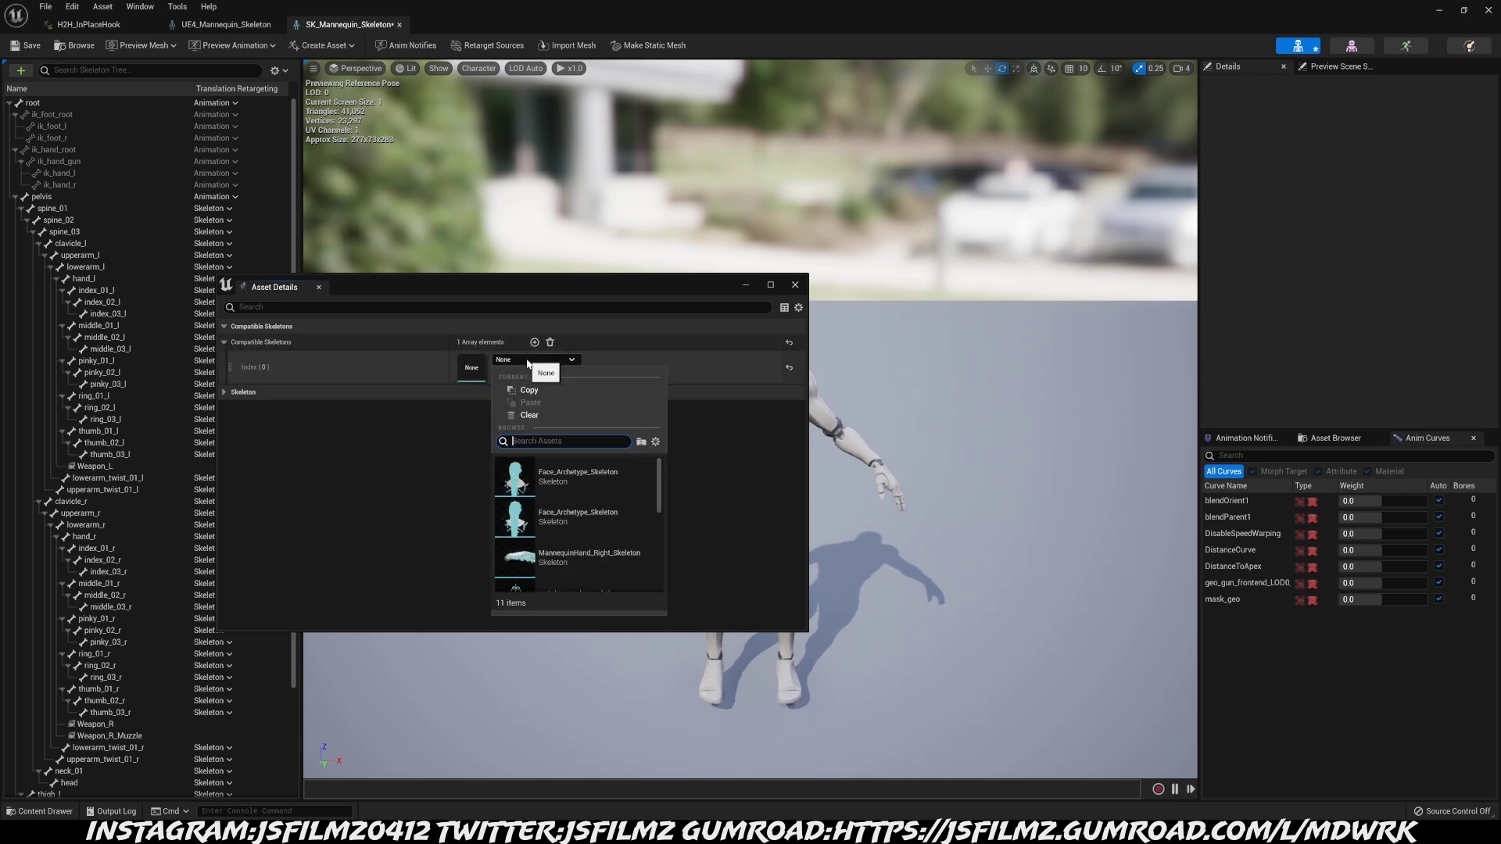
text(ue4)
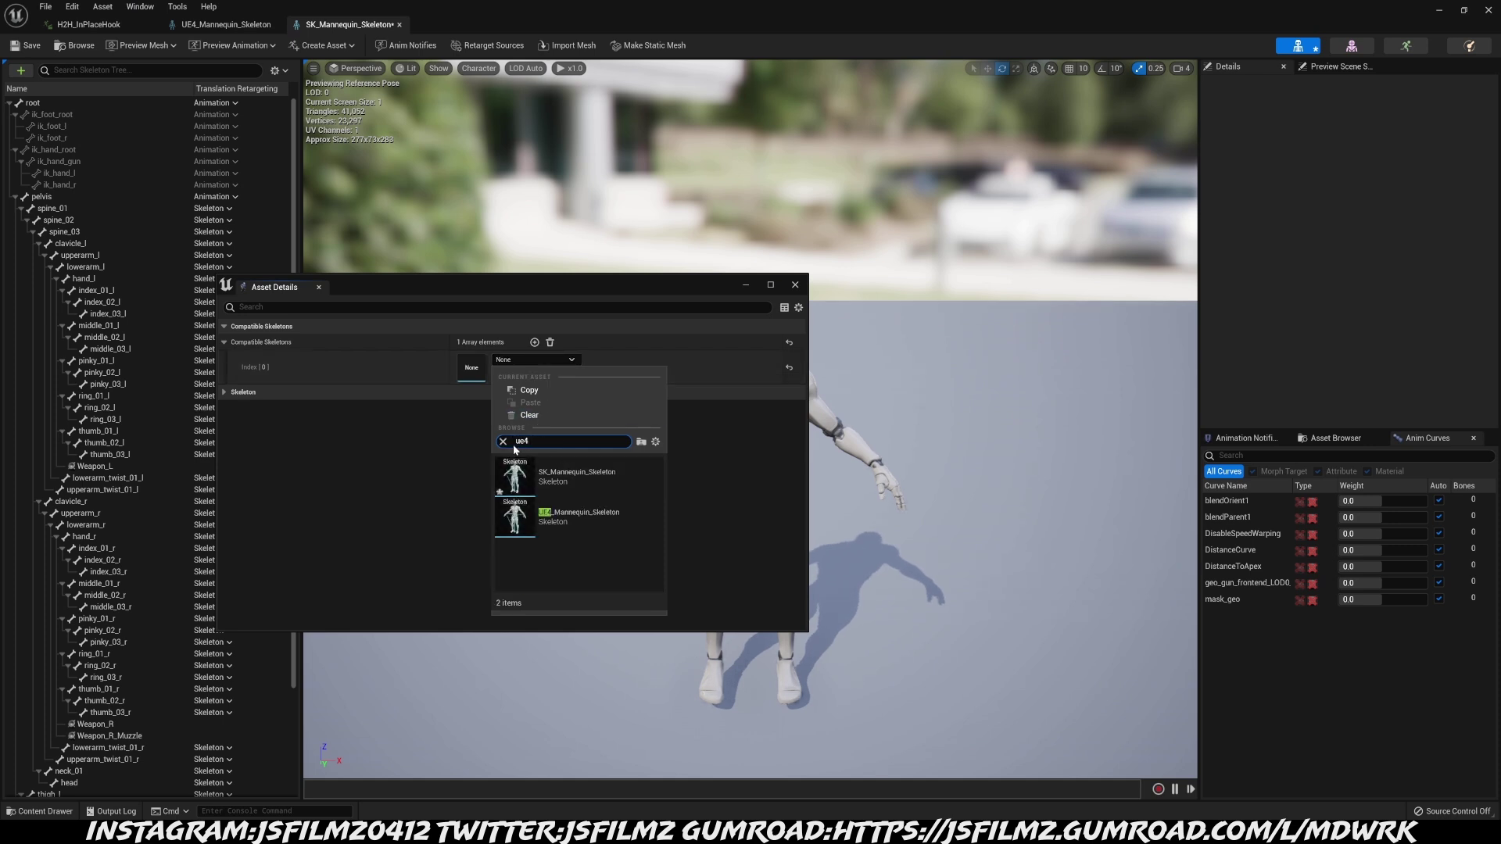
mouse_move(564, 482)
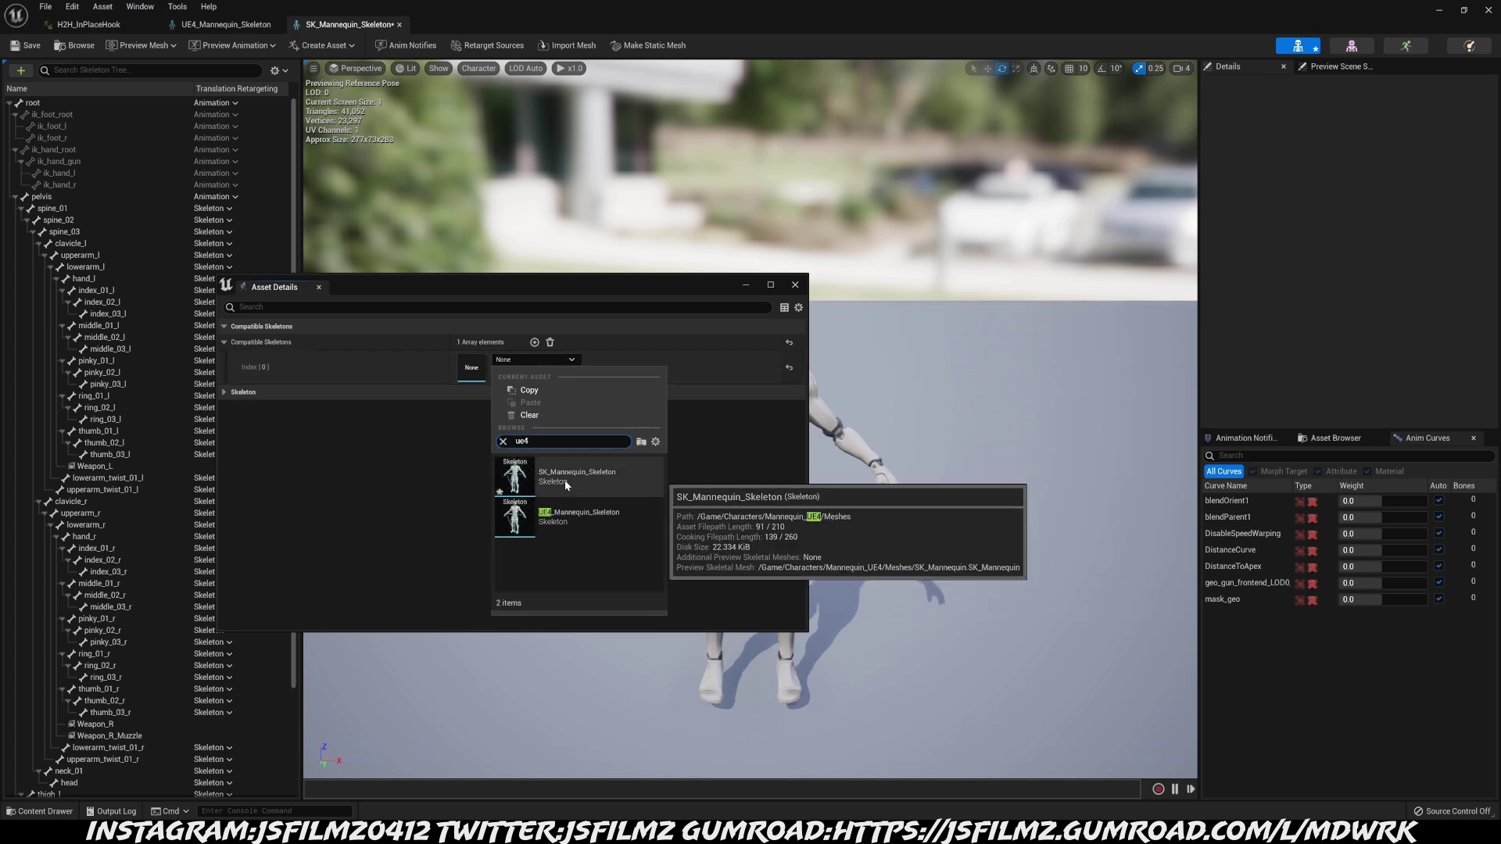
mouse_move(579, 513)
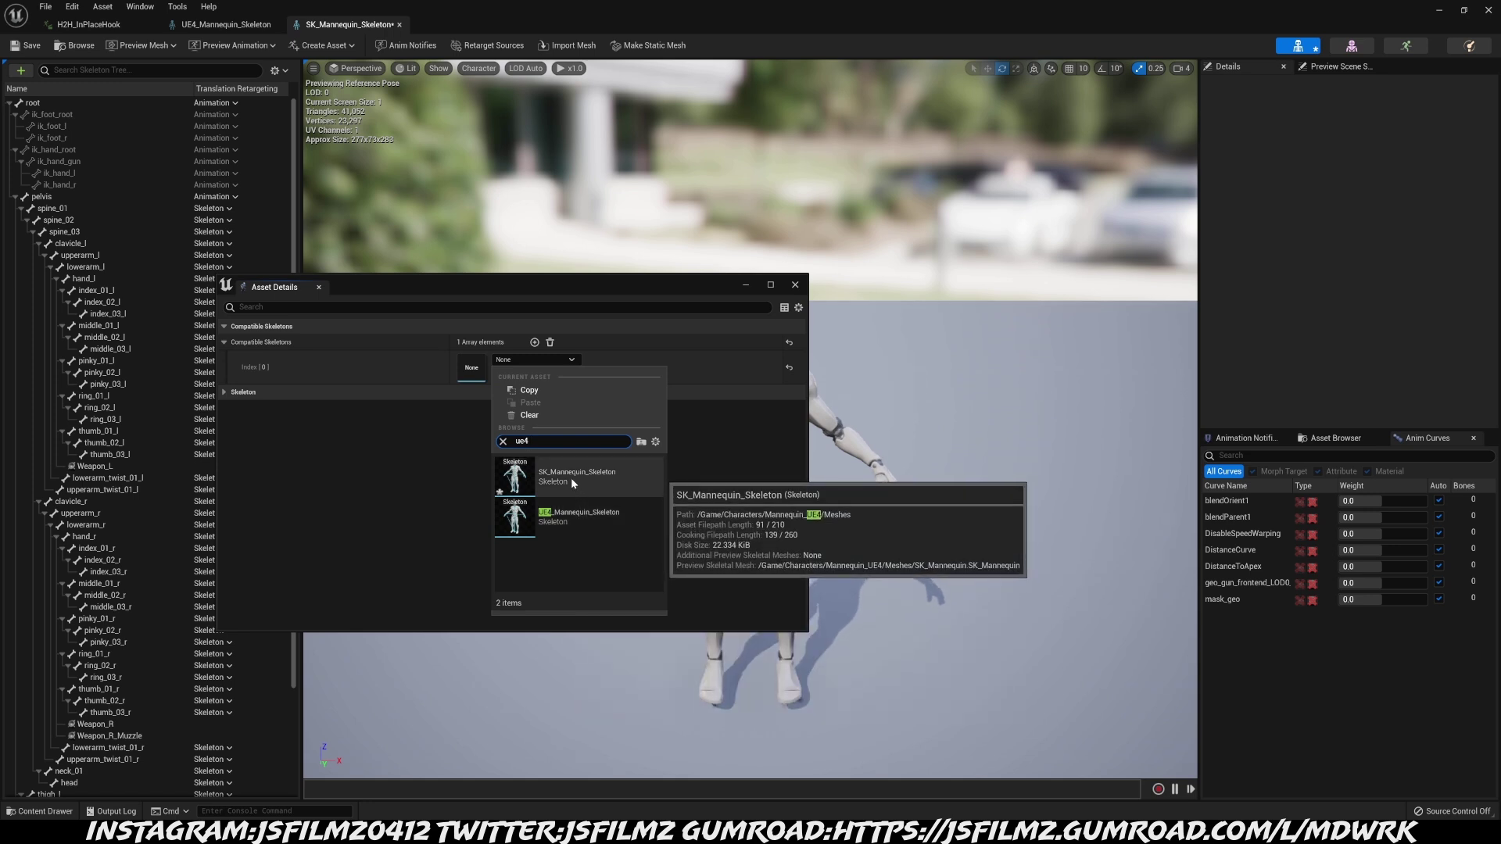
click(569, 522)
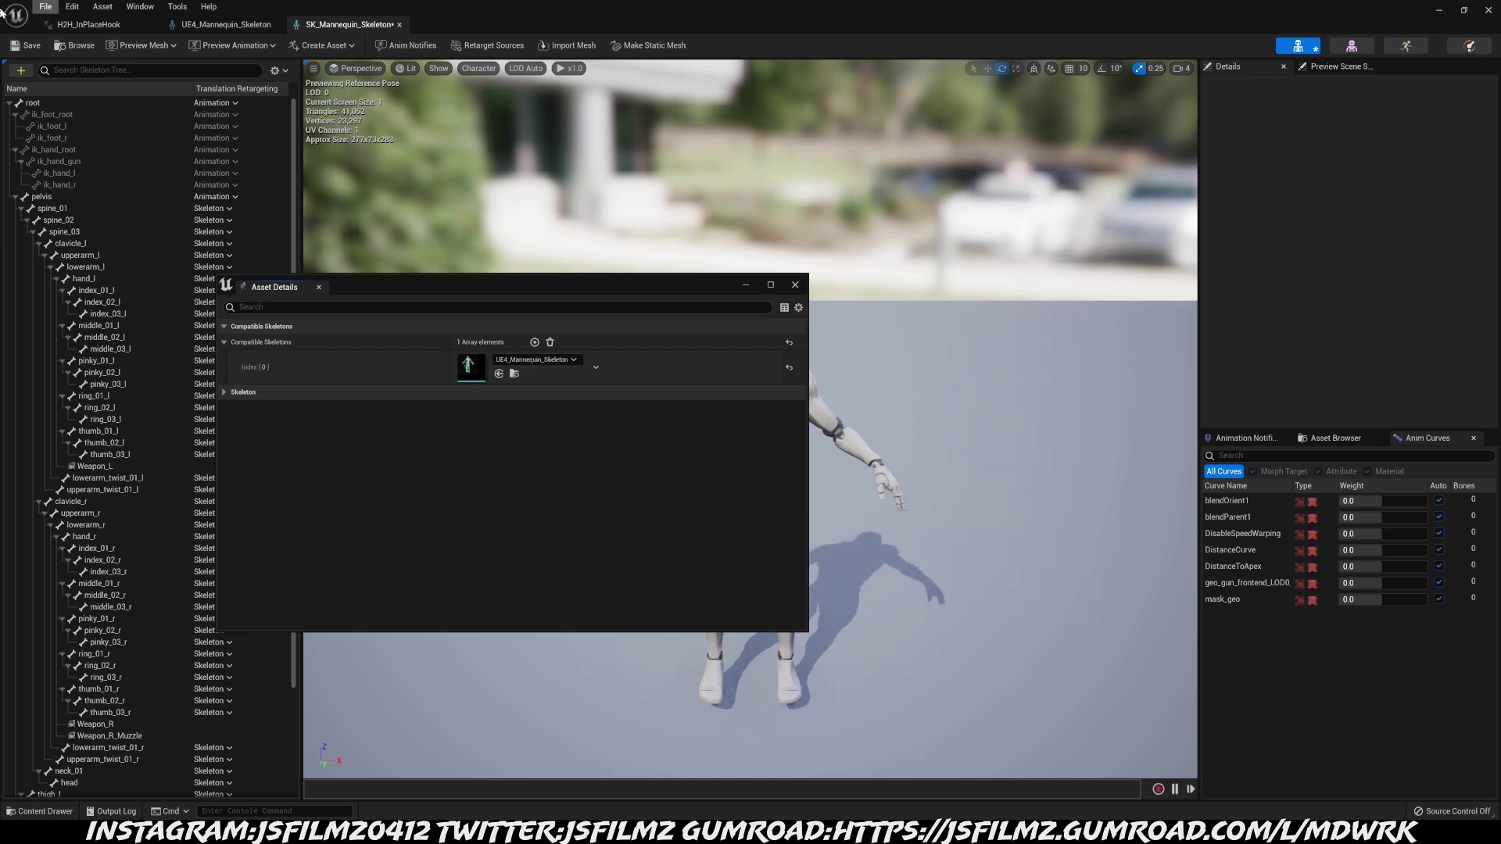
click(16, 45)
click(795, 287)
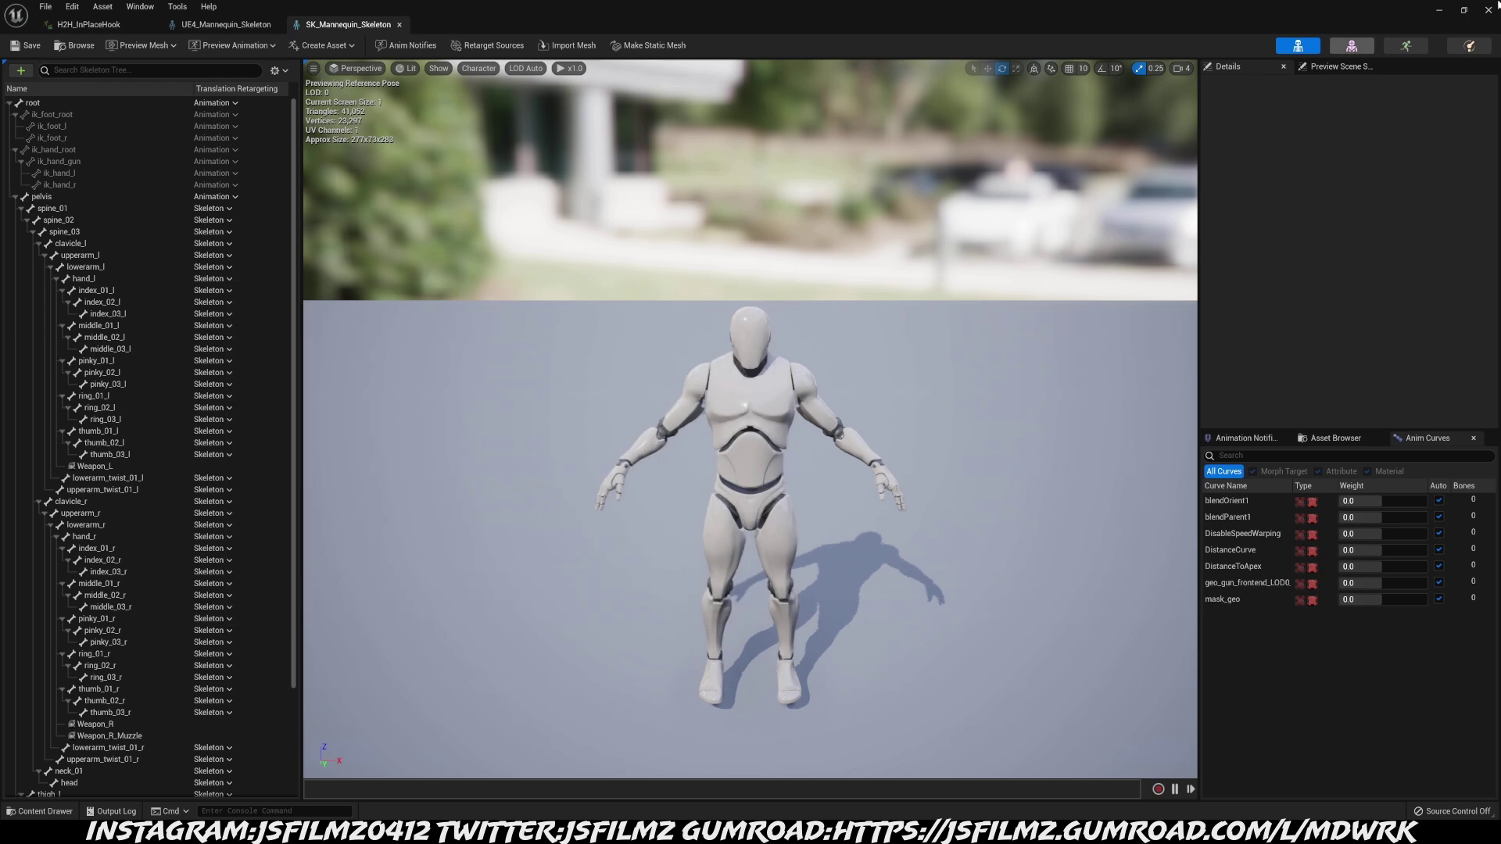
Return to the level editor and open UE4_Mannequin_Skeleton from the Mannequin/Character/Mesh folder of HandToHandFinishersVolume1
click(1439, 10)
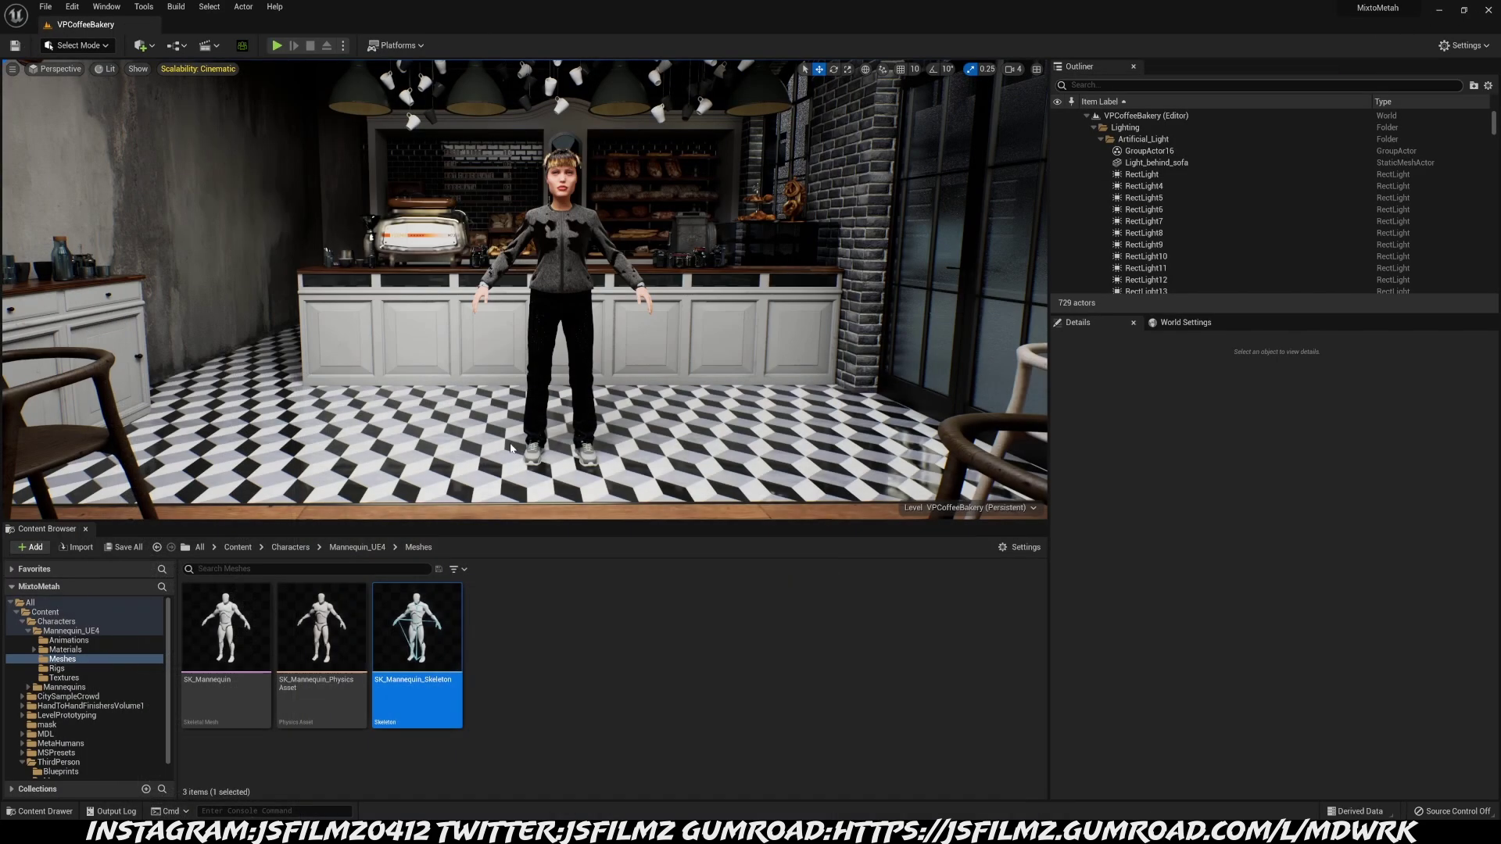
click(241, 551)
double_click(436, 621)
double_click(322, 625)
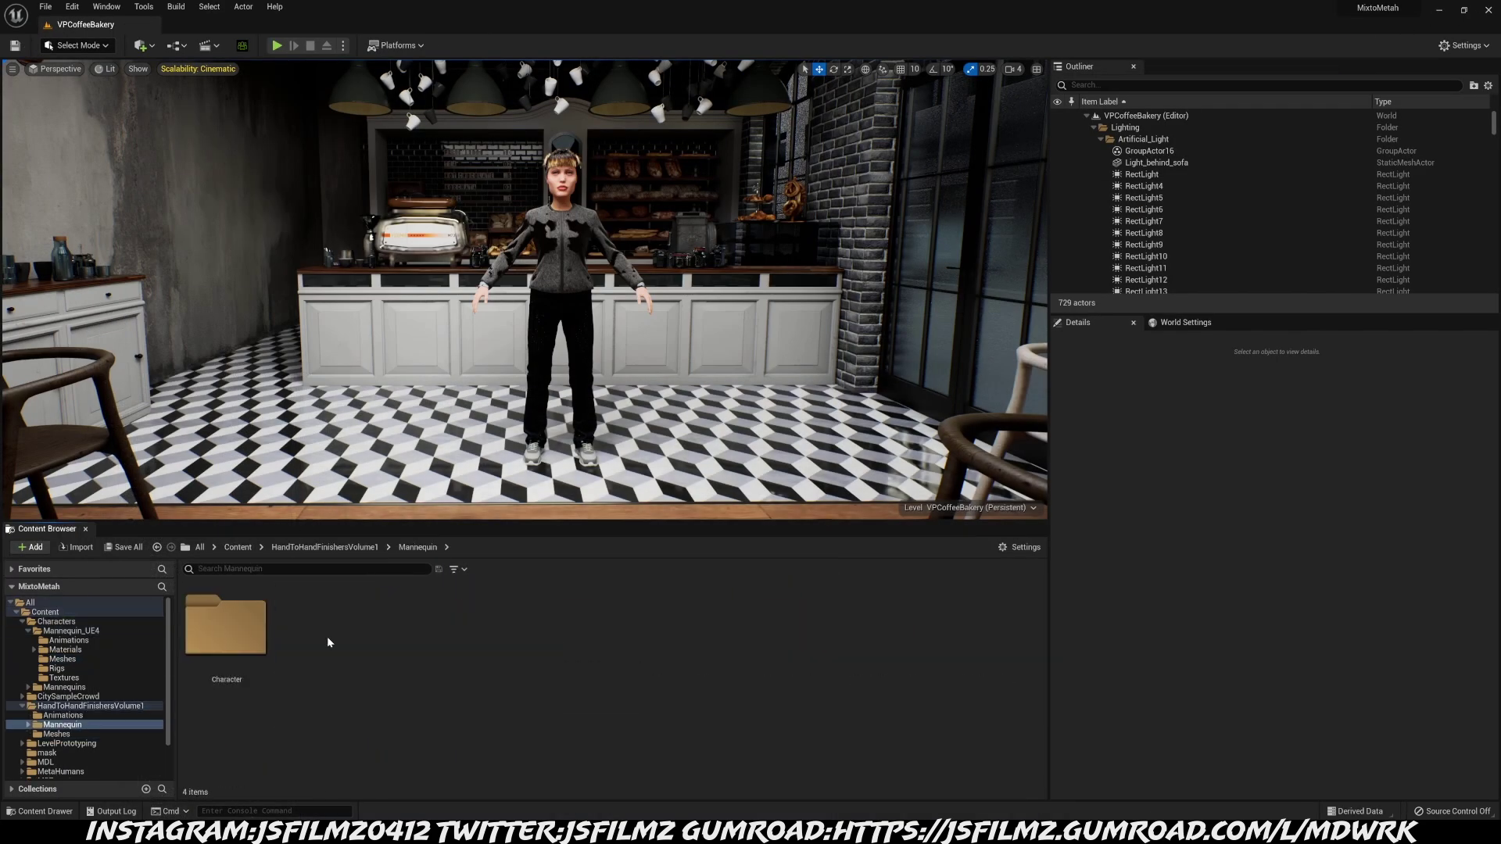
double_click(225, 626)
click(349, 637)
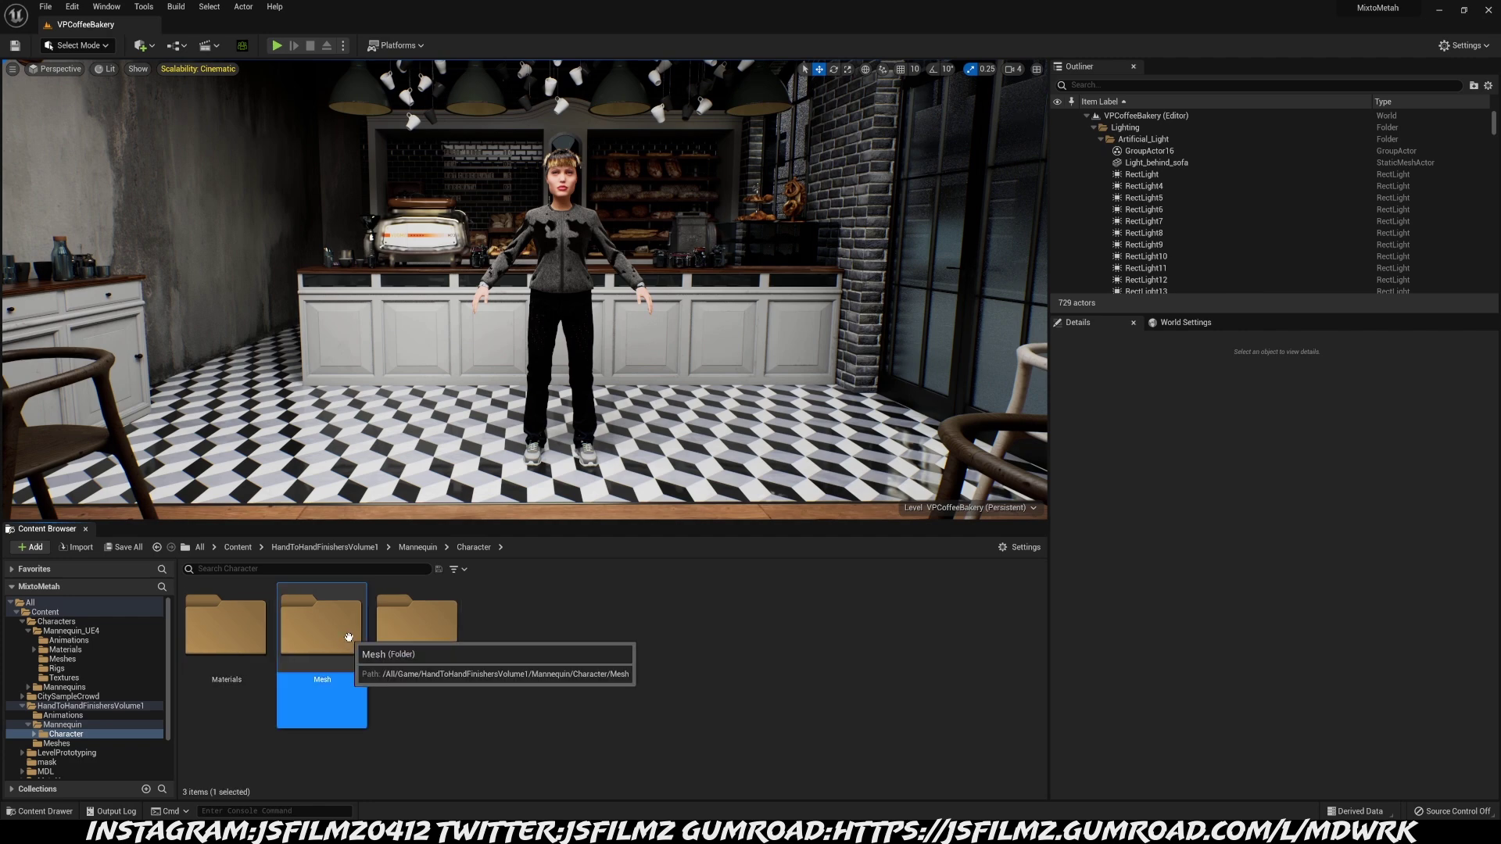
double_click(348, 637)
double_click(428, 629)
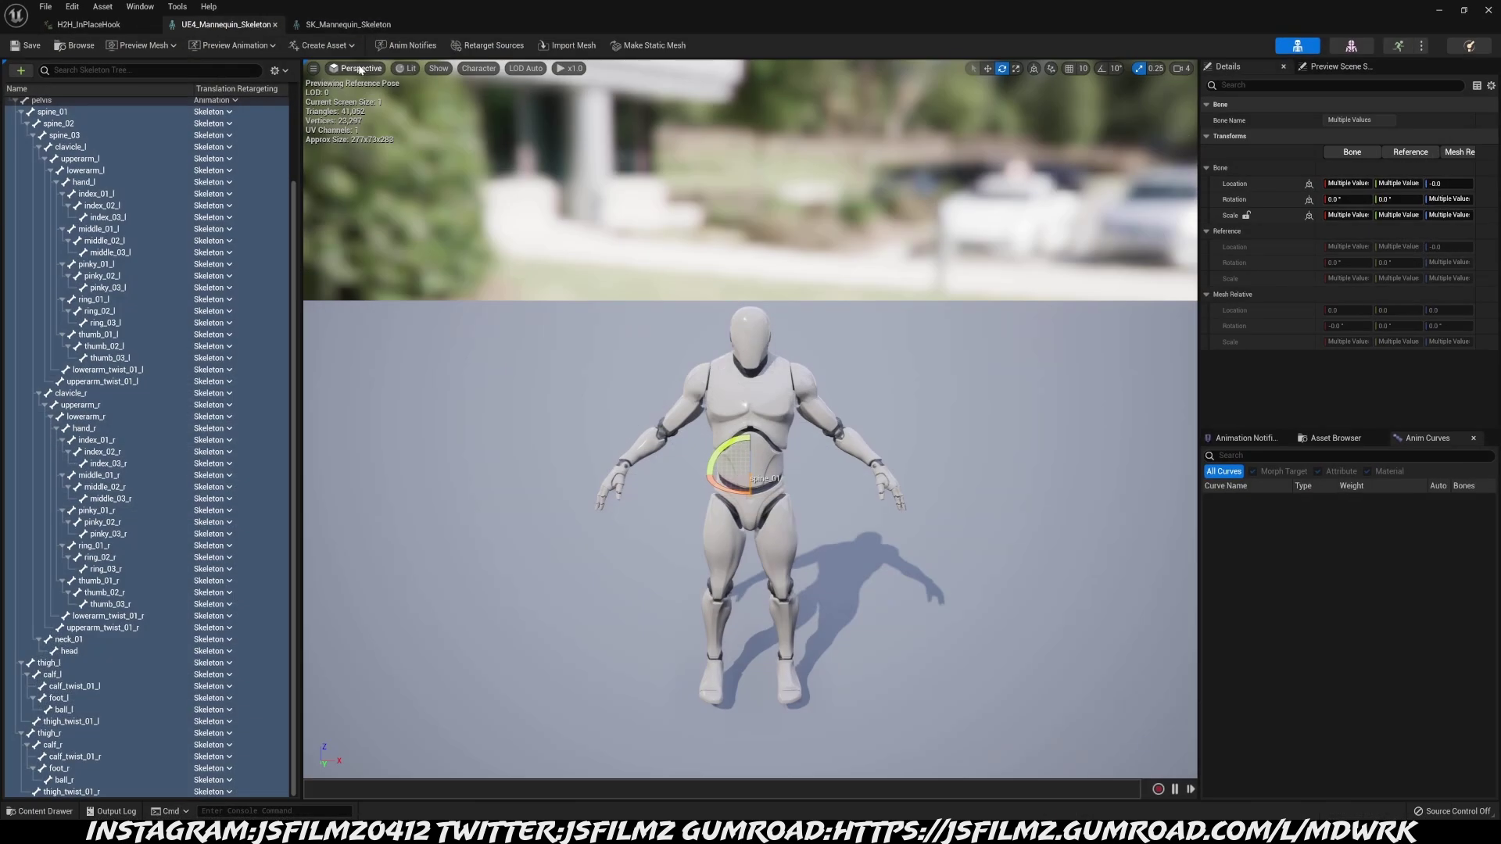
Add SK_Mannequin_Skeleton from the Mannequin_UE4 Meshes folder as a compatible skeleton of UE4_Mannequin_Skeleton, and save the skeleton
click(141, 8)
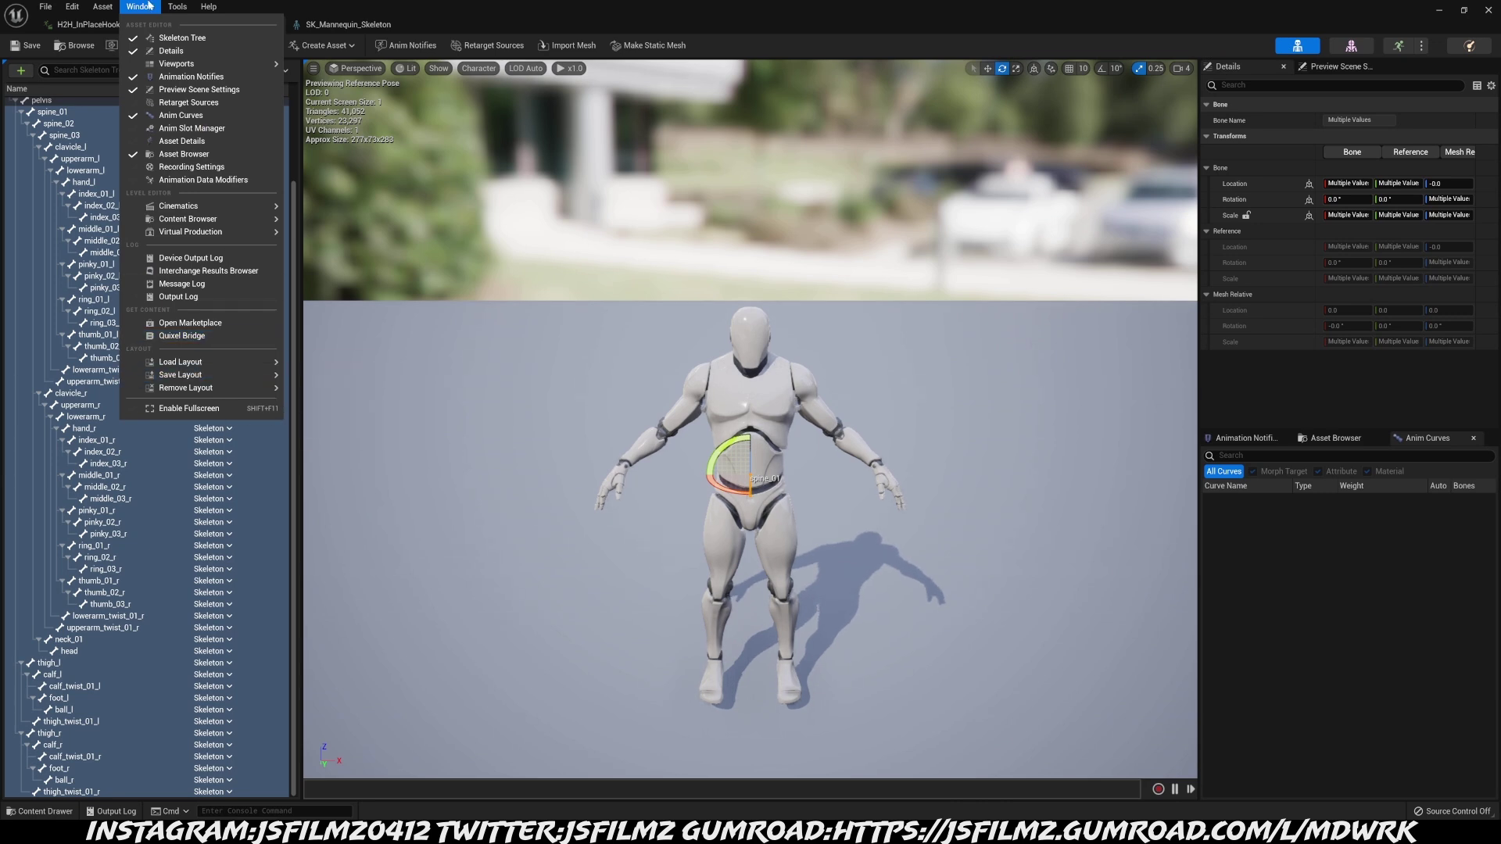
click(181, 141)
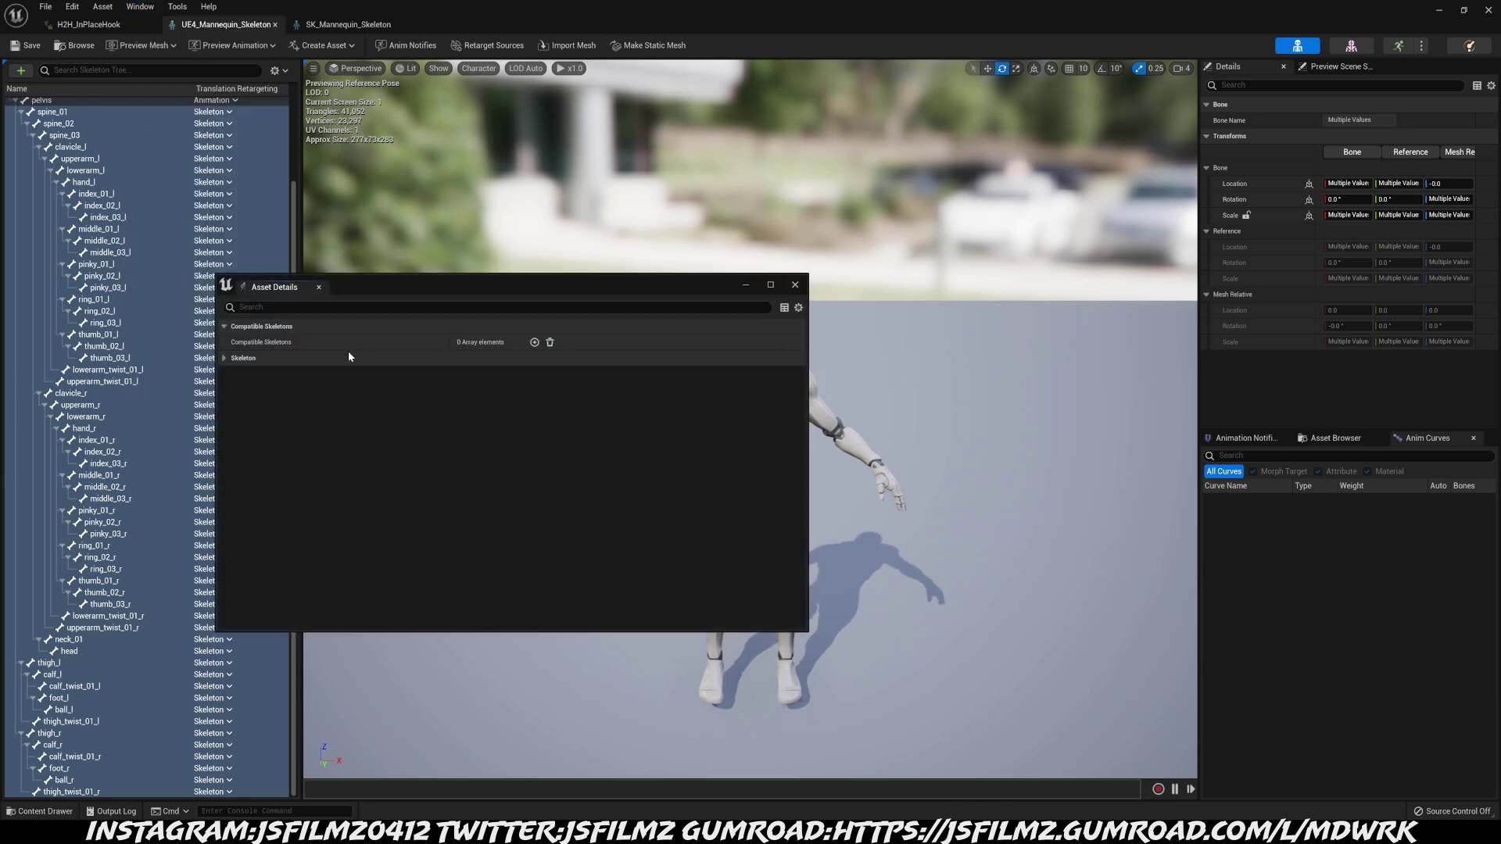
click(534, 343)
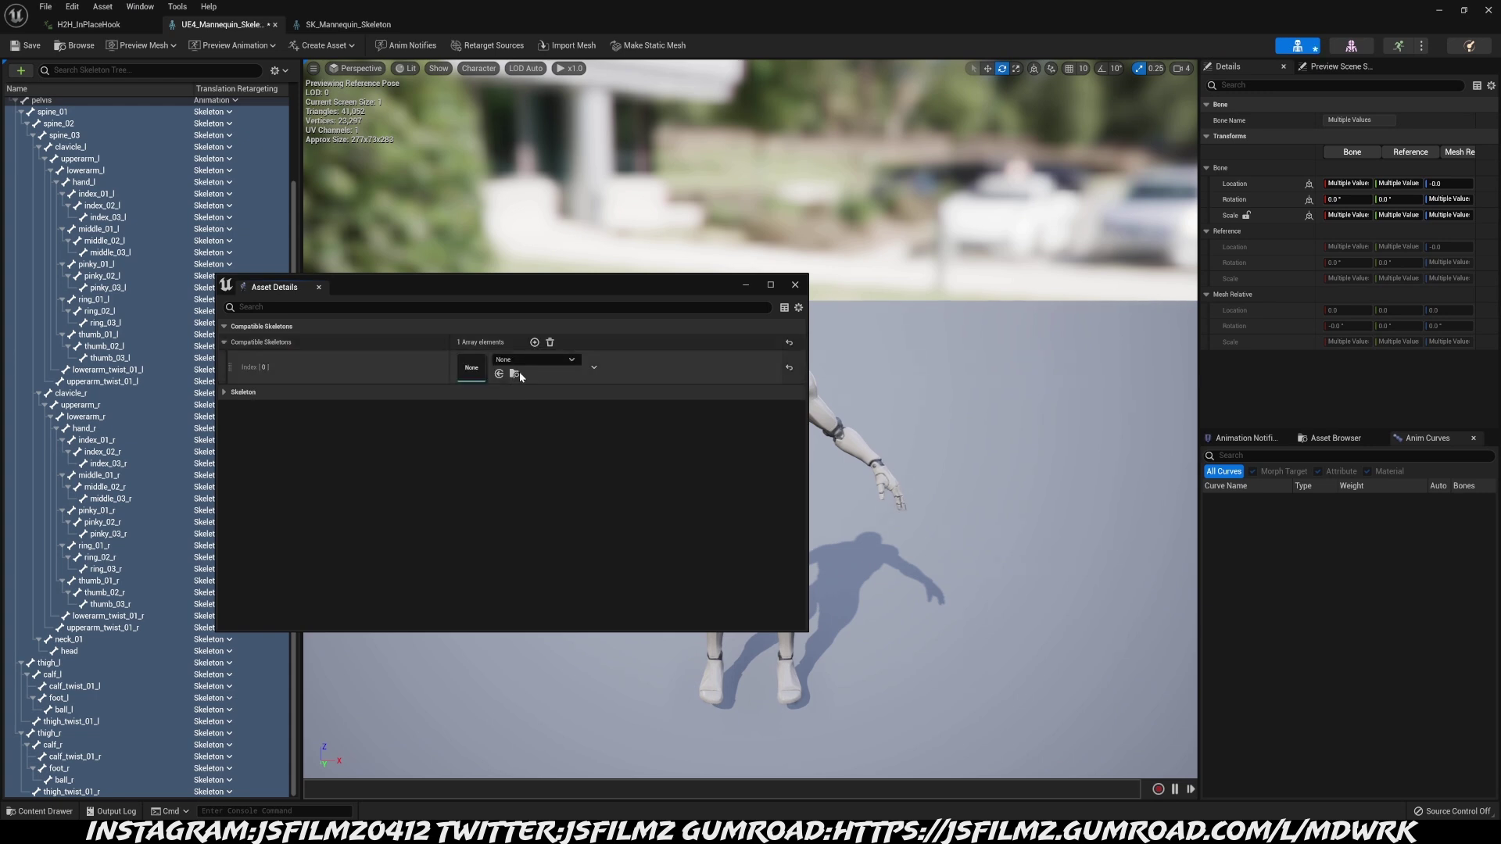
click(525, 361)
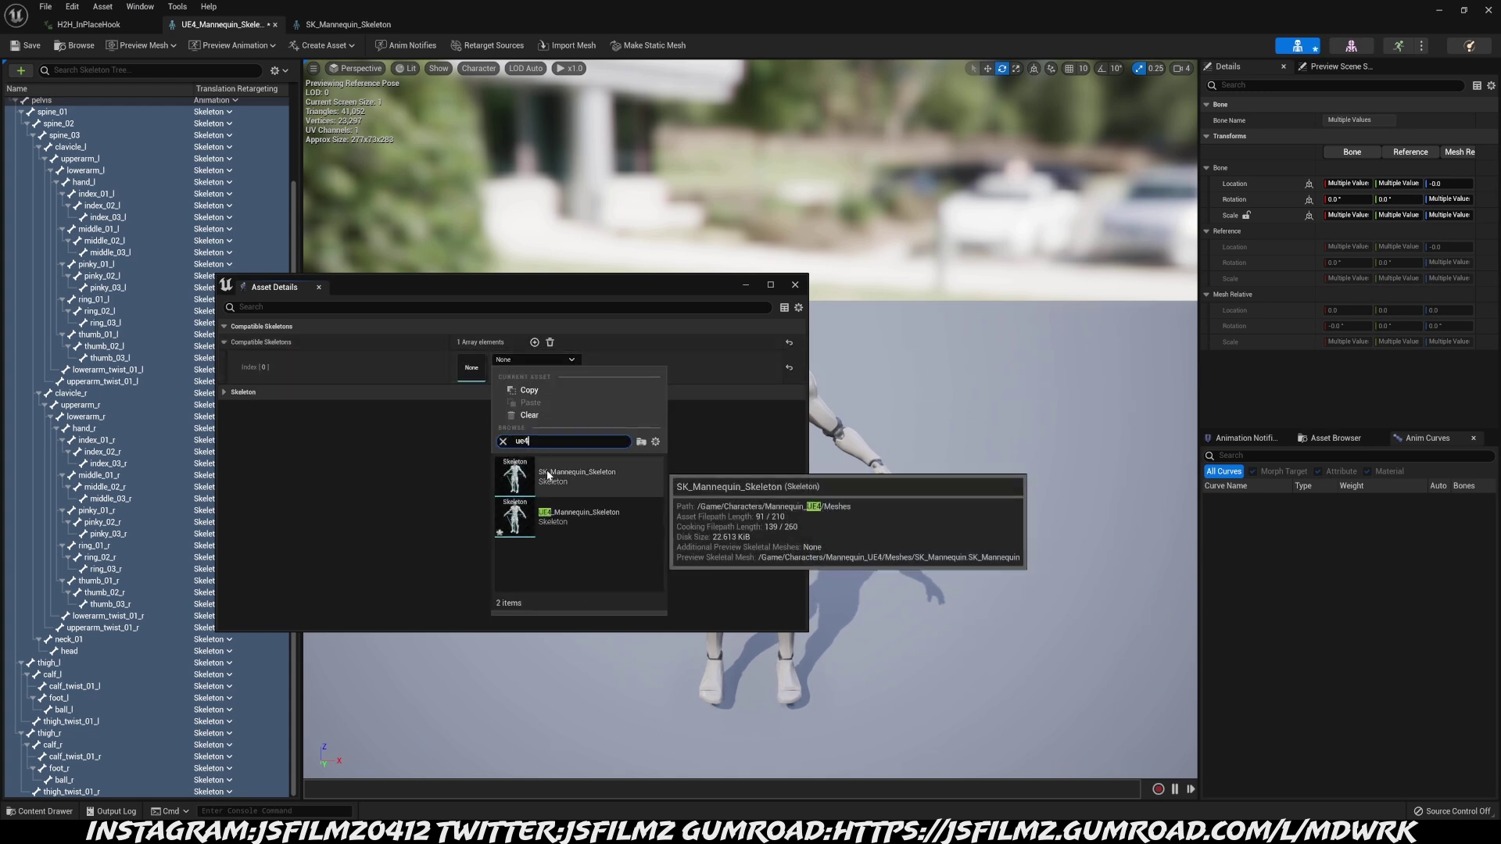
click(548, 474)
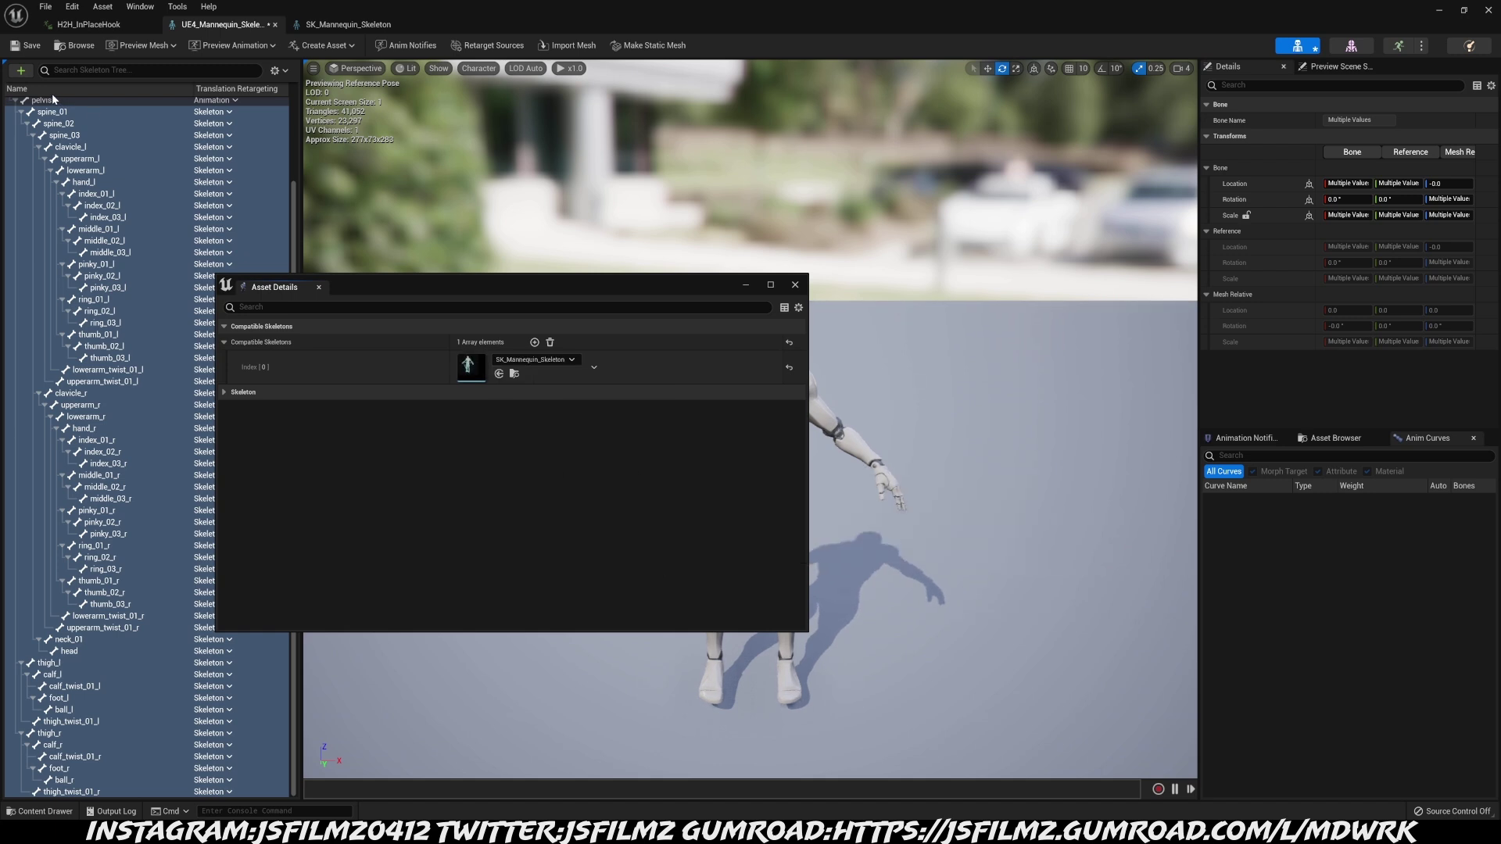
key(ctrl+s)
click(796, 285)
Return to the level editor and open the IK_UE4_Mannequin rig from the Rigs folder of Mannequin_UE4 under Characters
click(1441, 11)
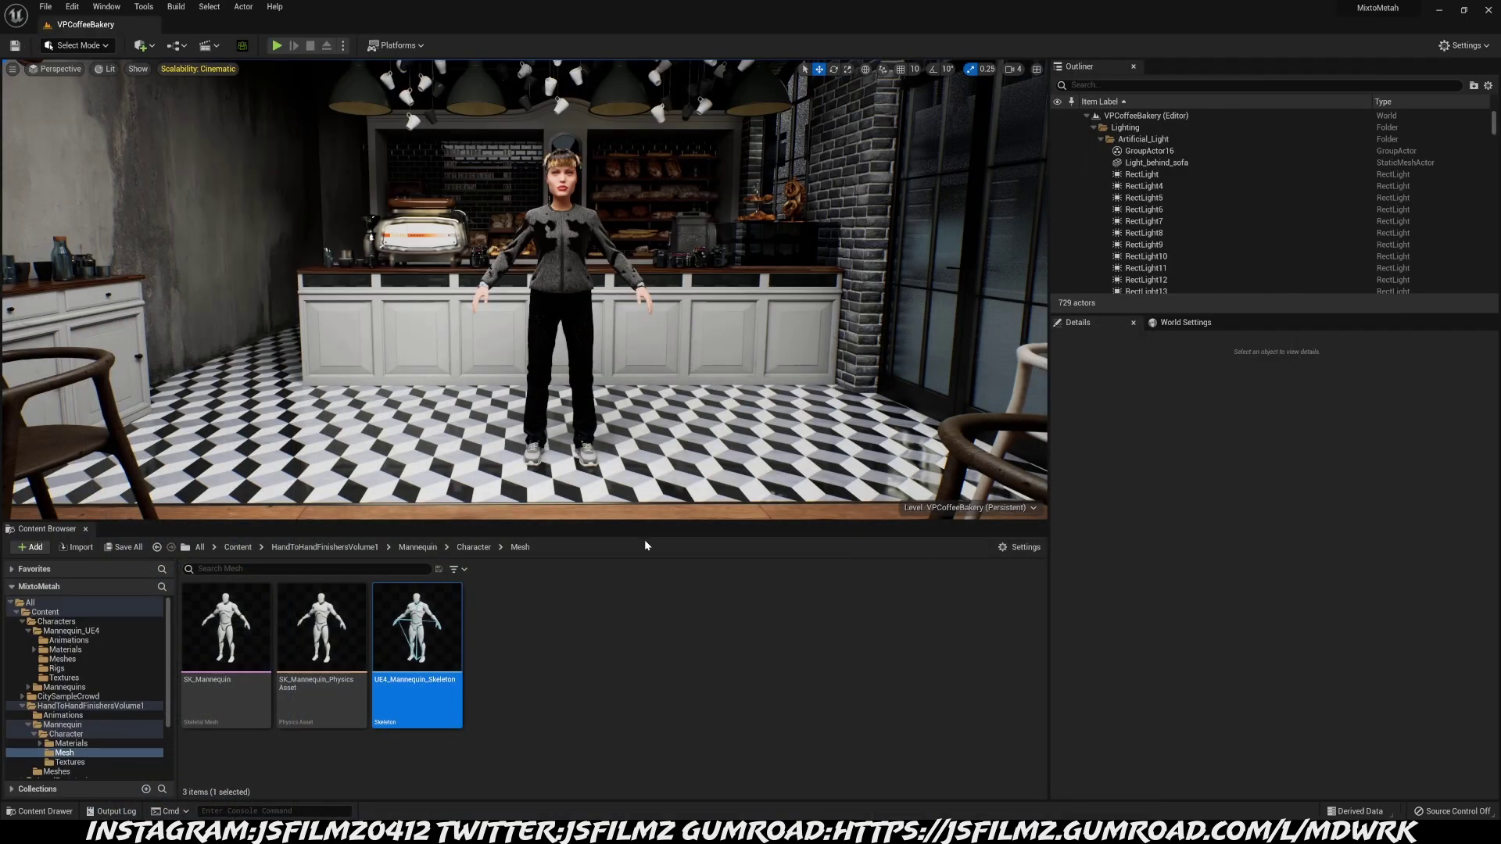
click(644, 540)
click(237, 548)
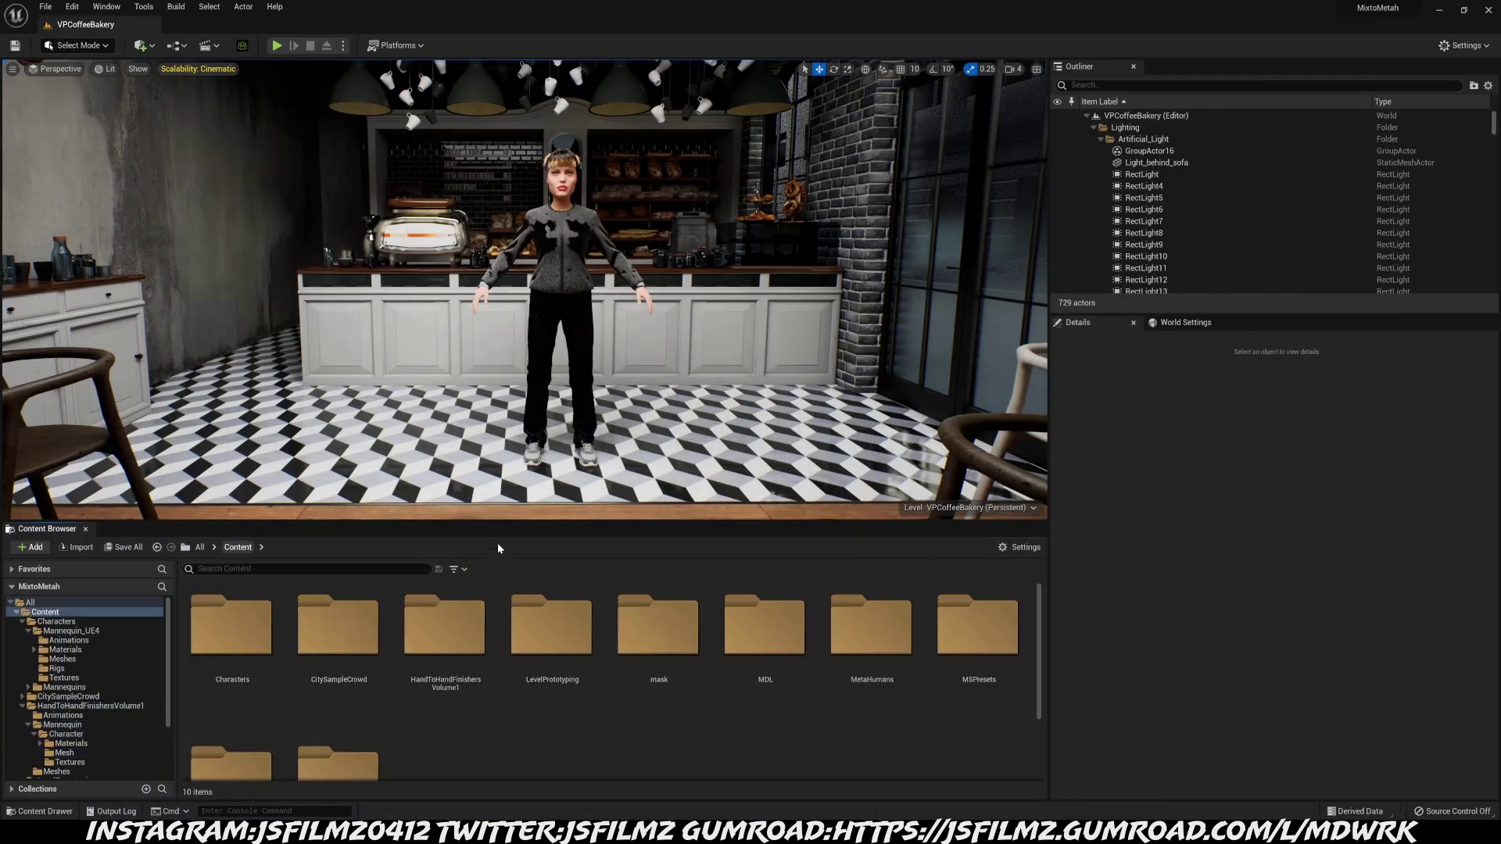
double_click(231, 633)
double_click(246, 643)
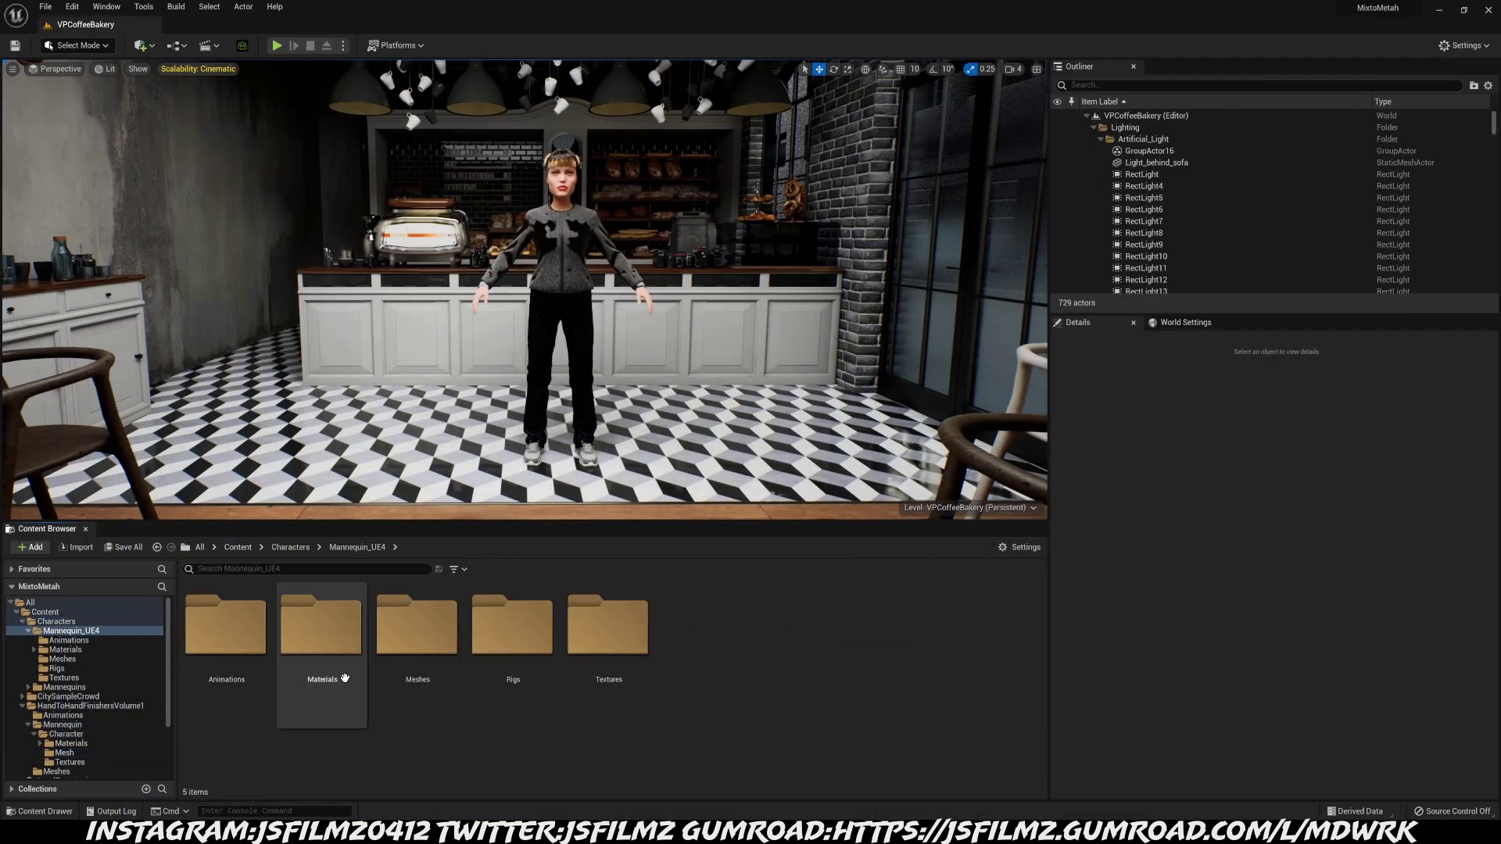
double_click(513, 637)
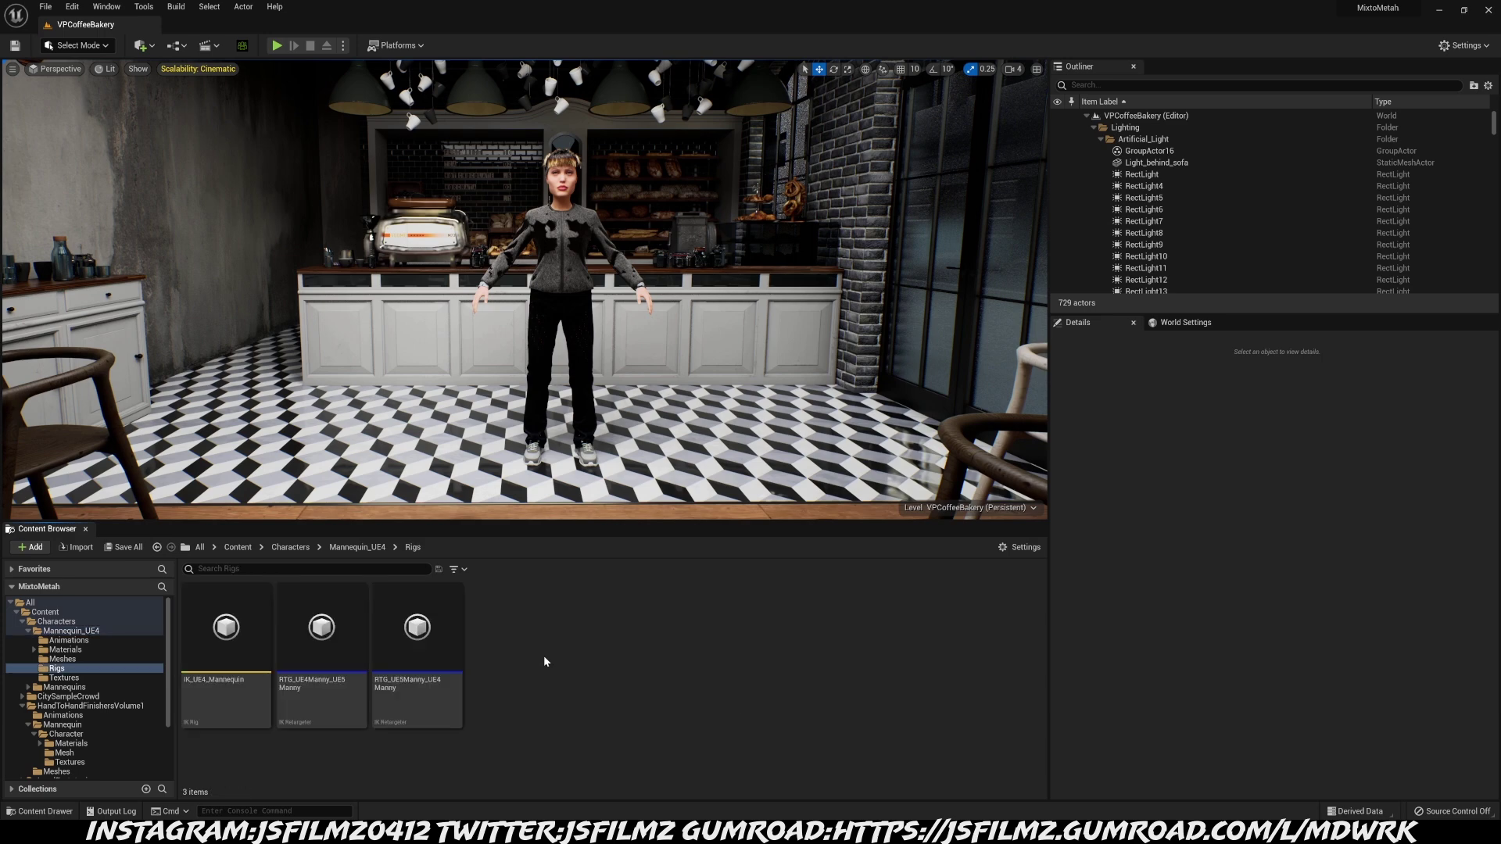
double_click(226, 629)
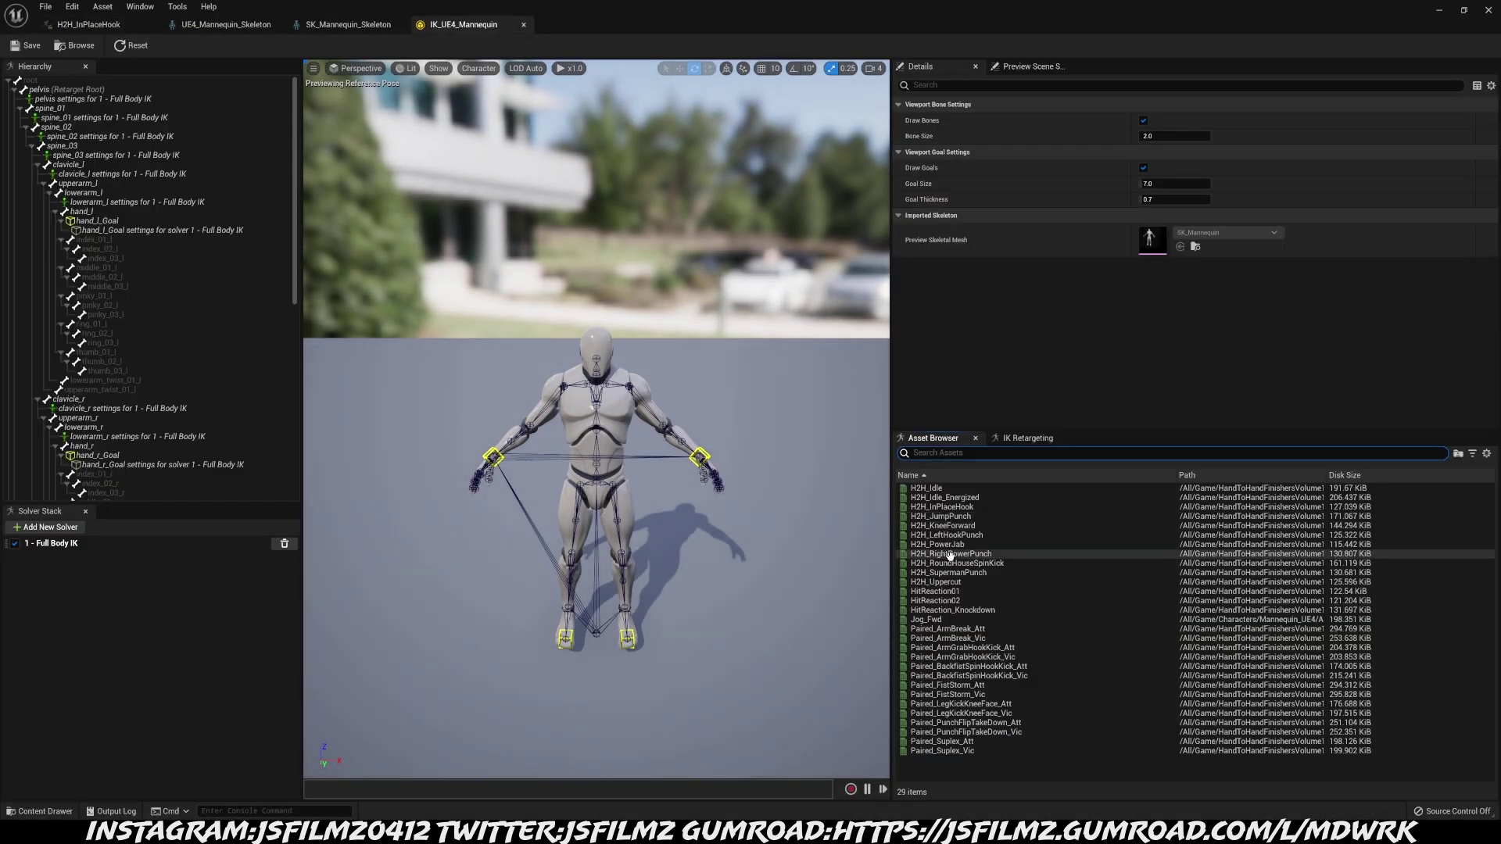
Preview the H2H_RightPowerPunch and Paired_BackfistSpinHookKick_Vic animations on the IK rig, scrubbing through the second one
click(949, 555)
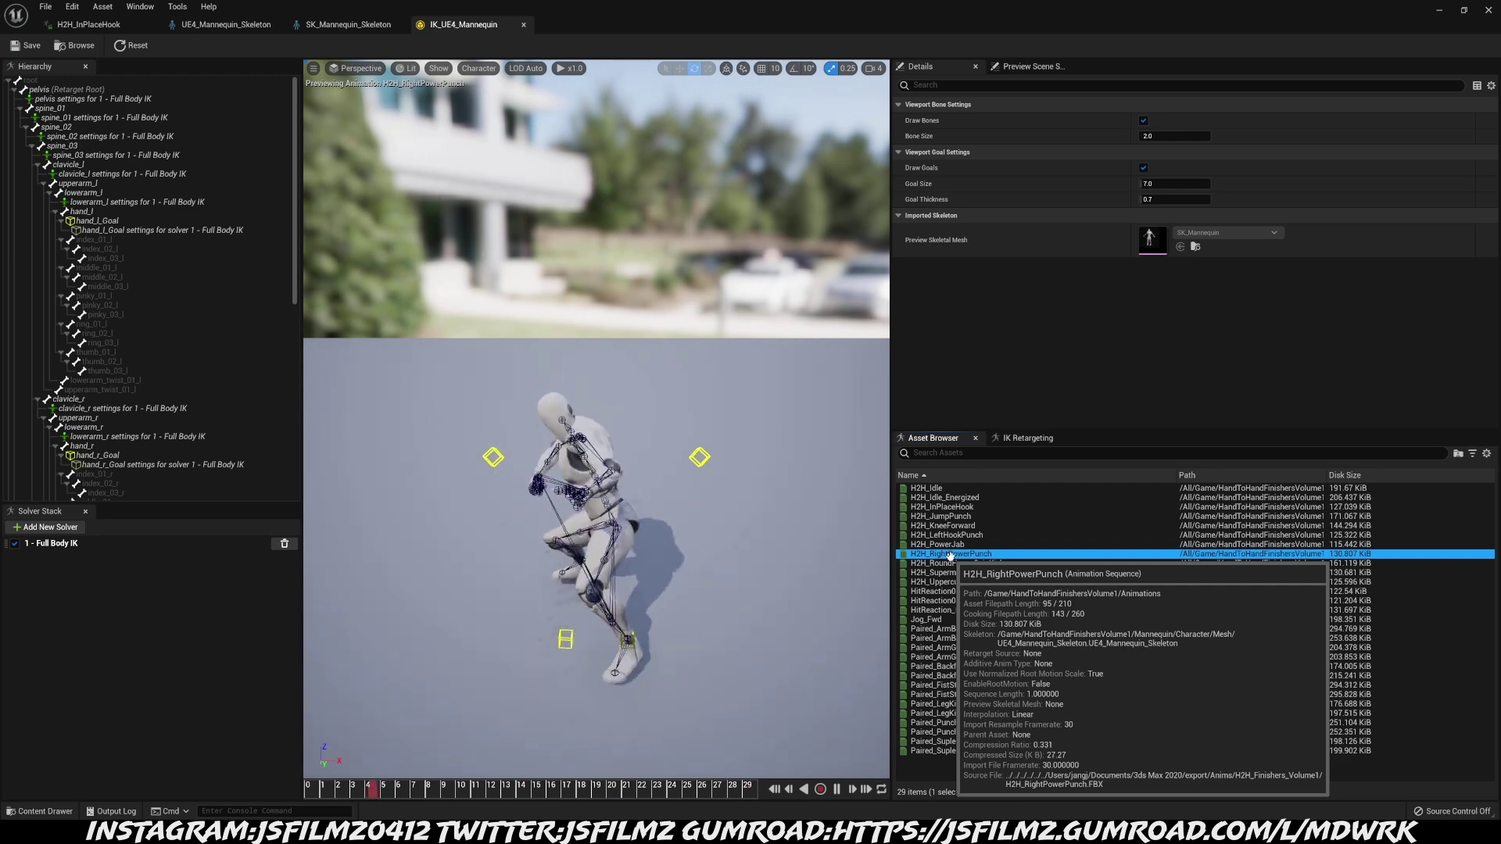
click(999, 676)
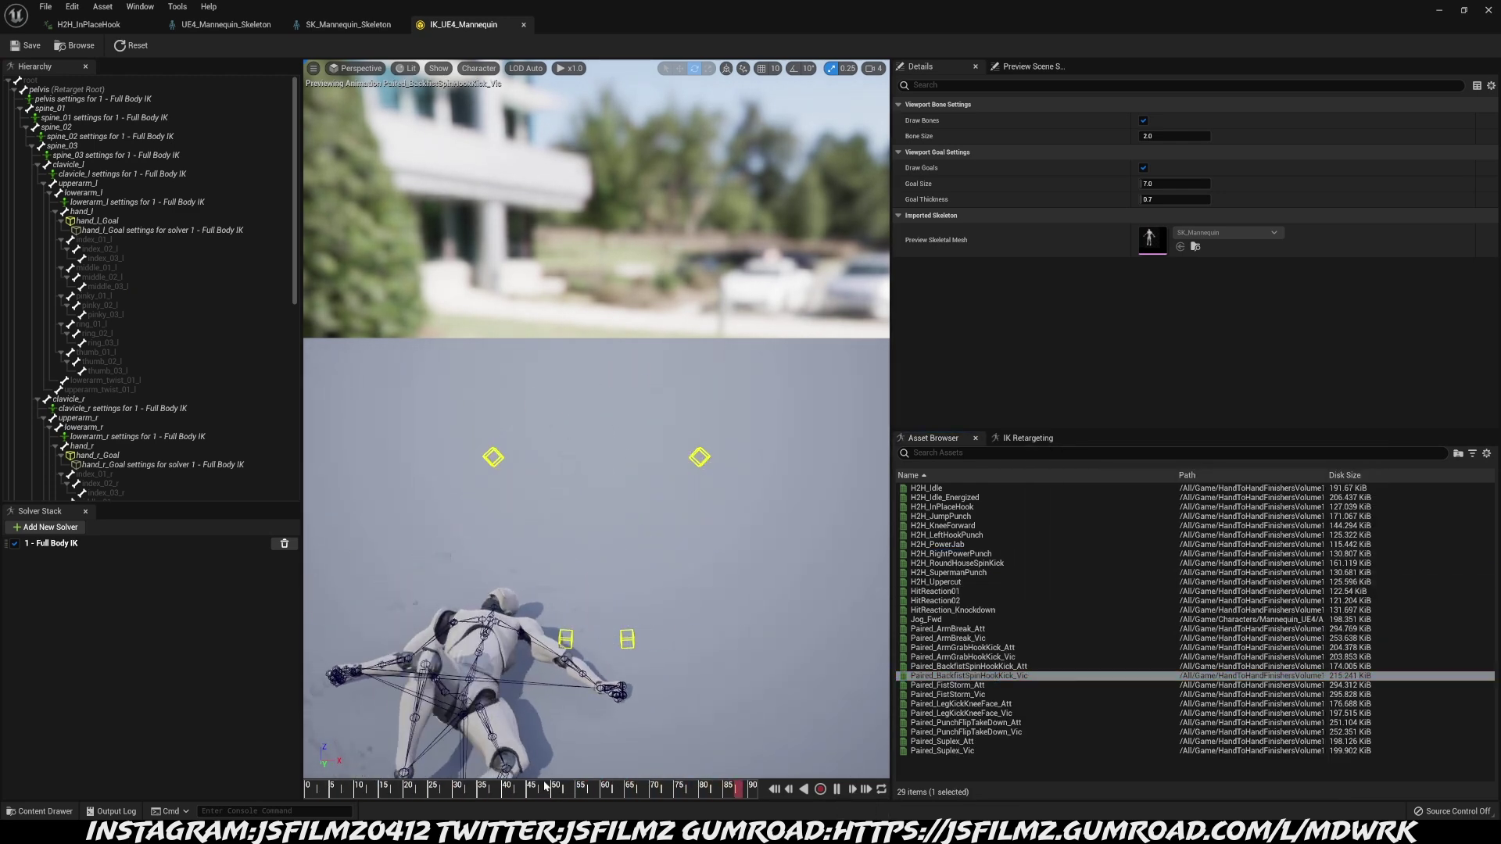
click(508, 751)
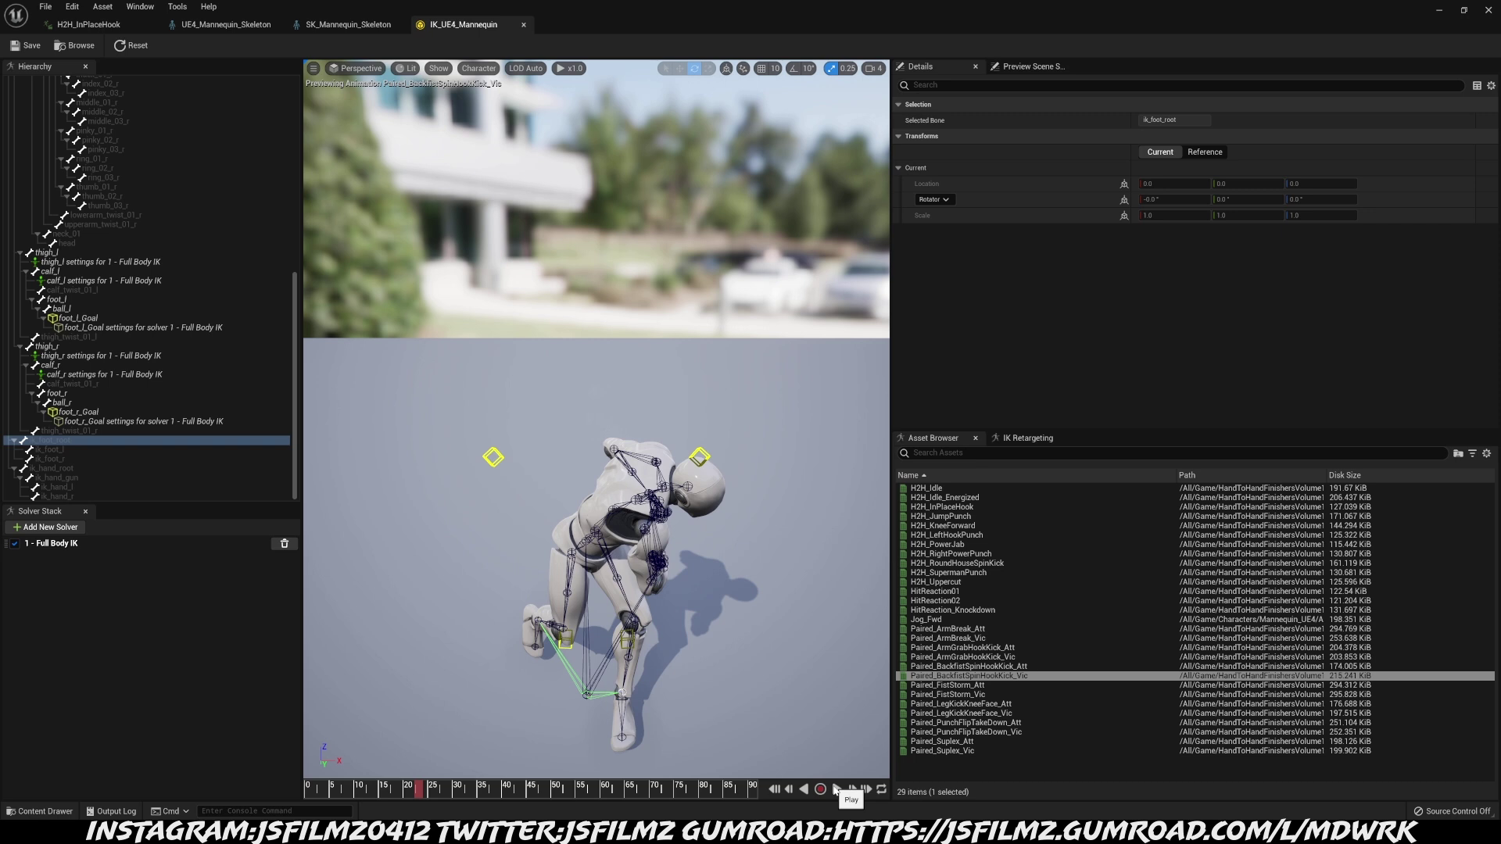
click(531, 788)
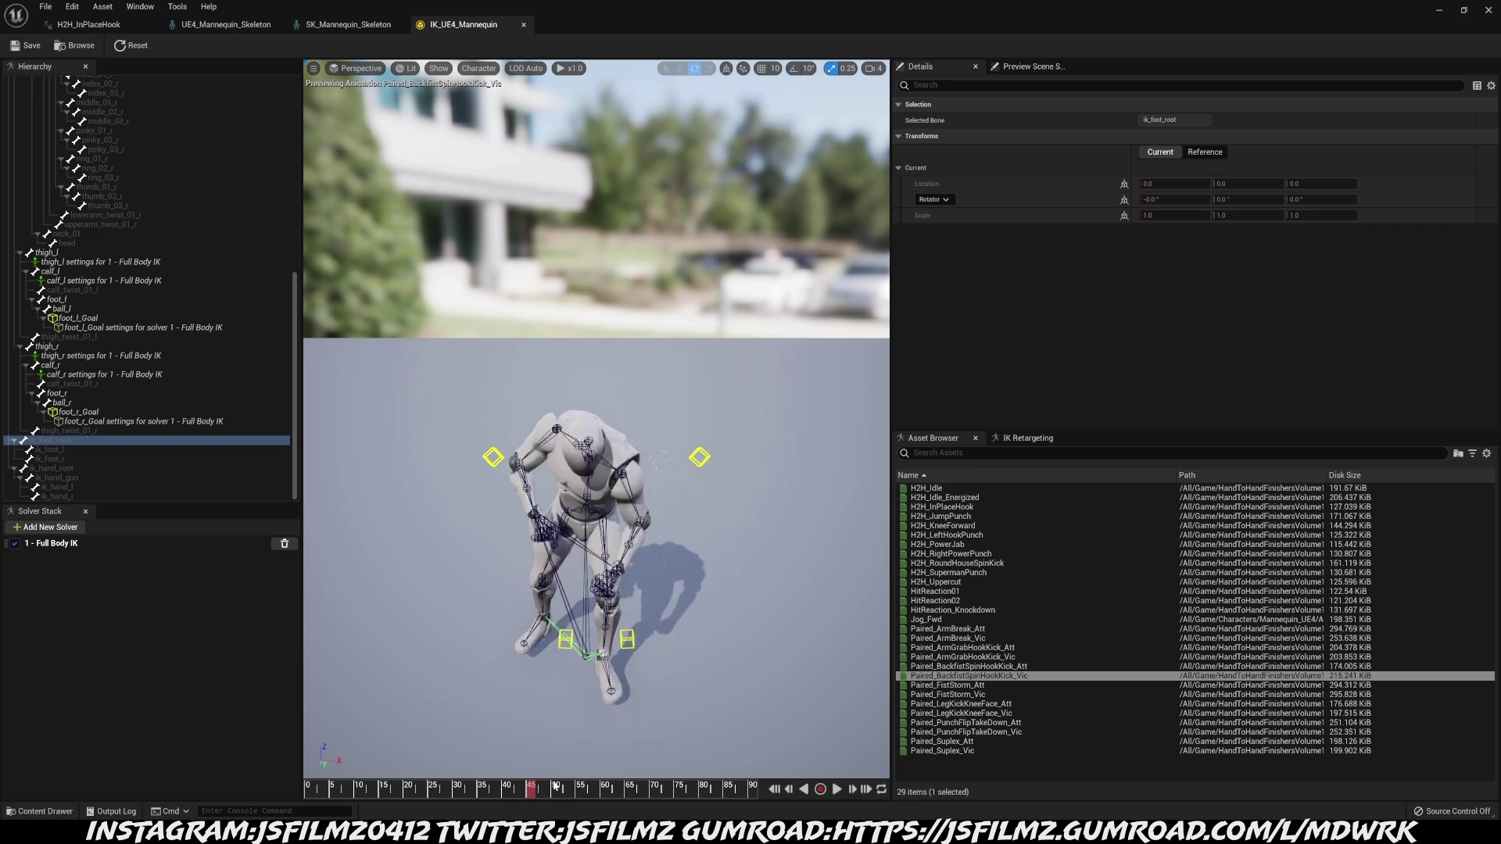
drag(551, 792, 629, 791)
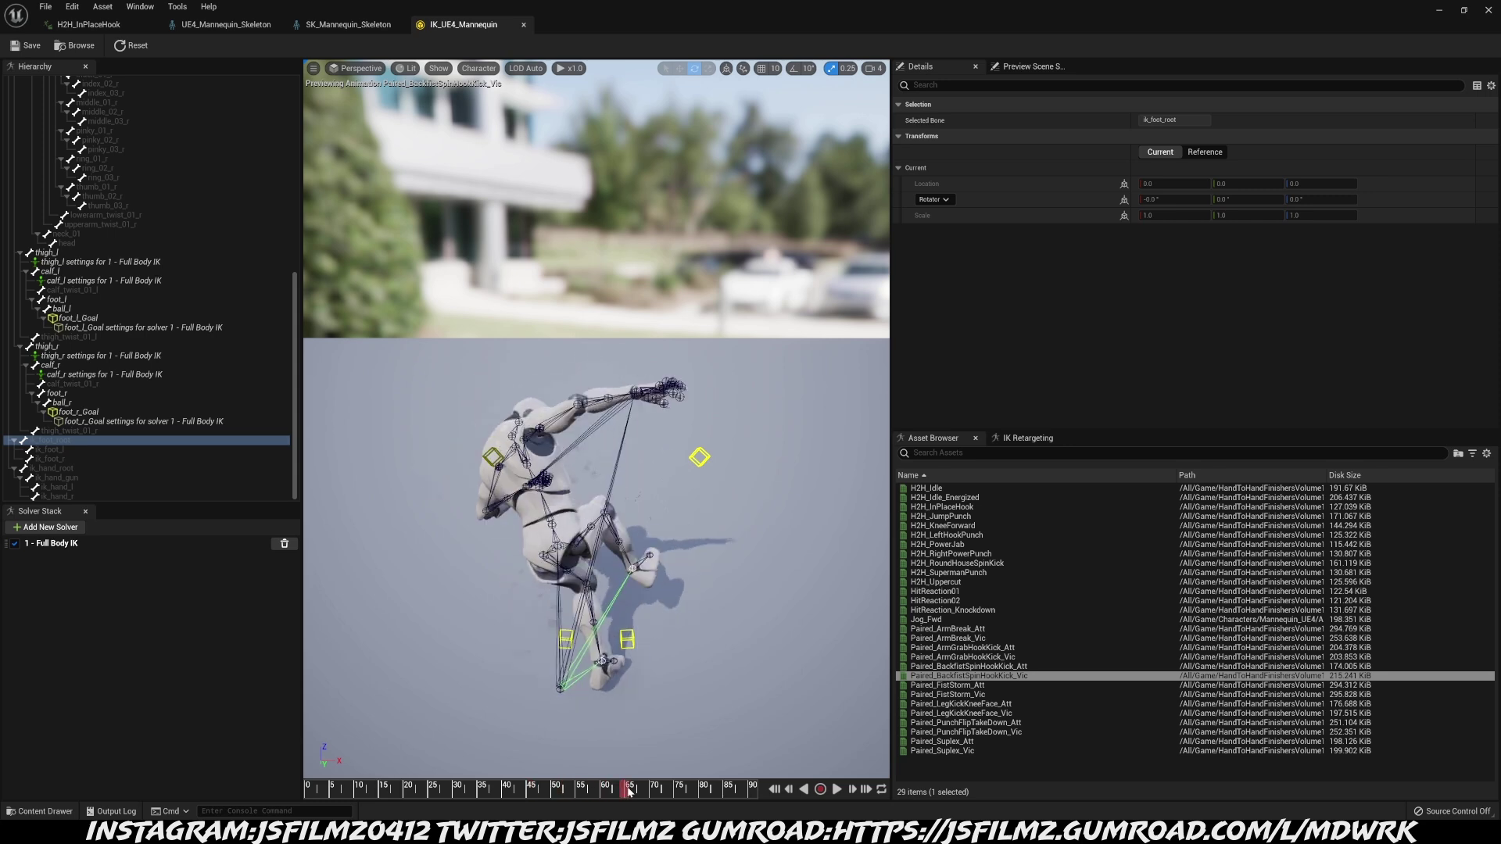
Close the asset editors, open IK_metahuman from the MetaHumans/Common/Common folder and view its IK retargeting chains
click(1488, 10)
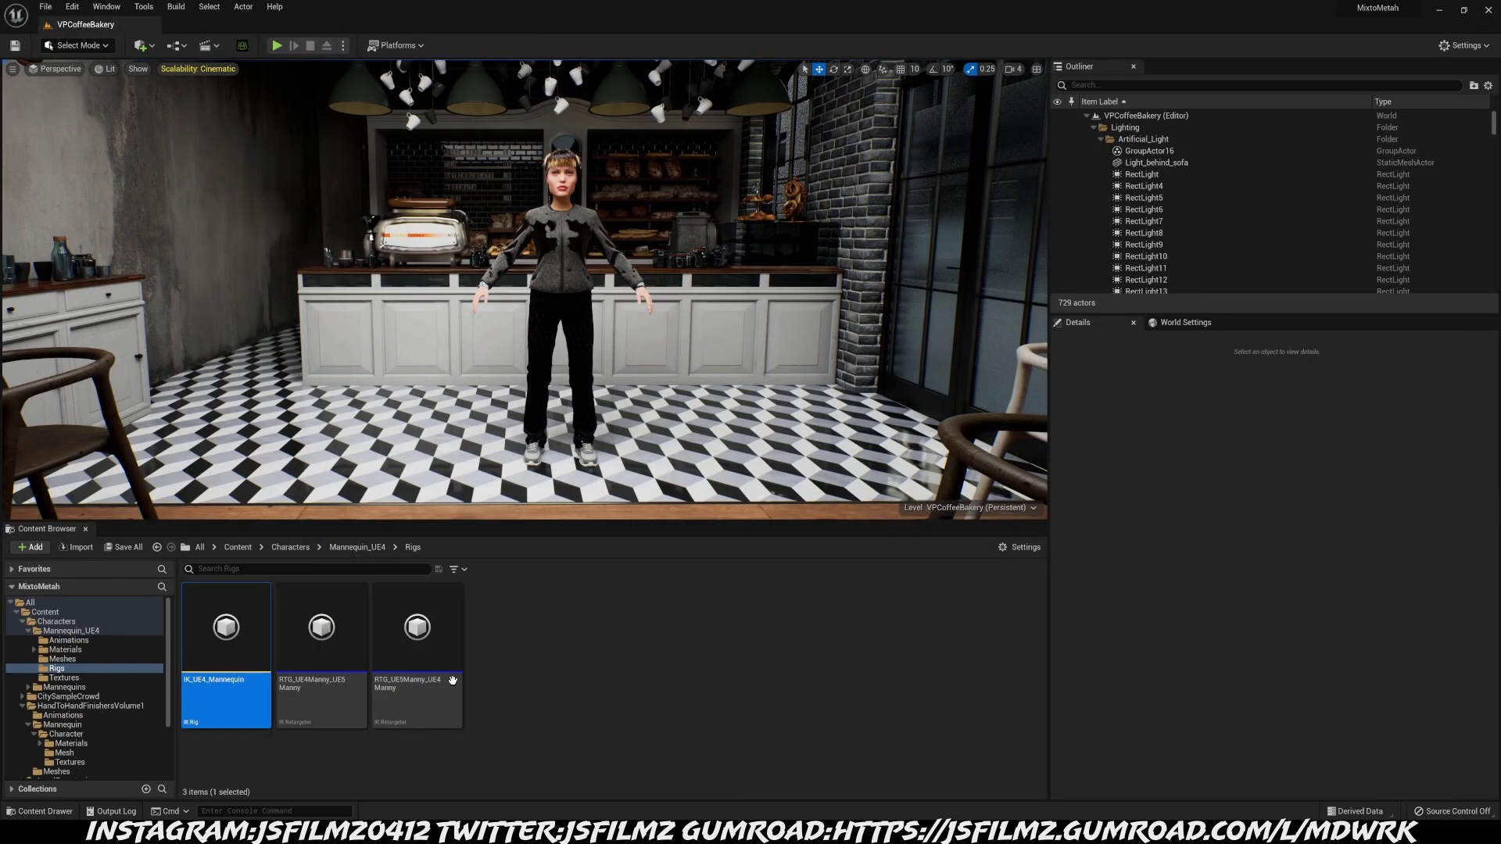
click(237, 547)
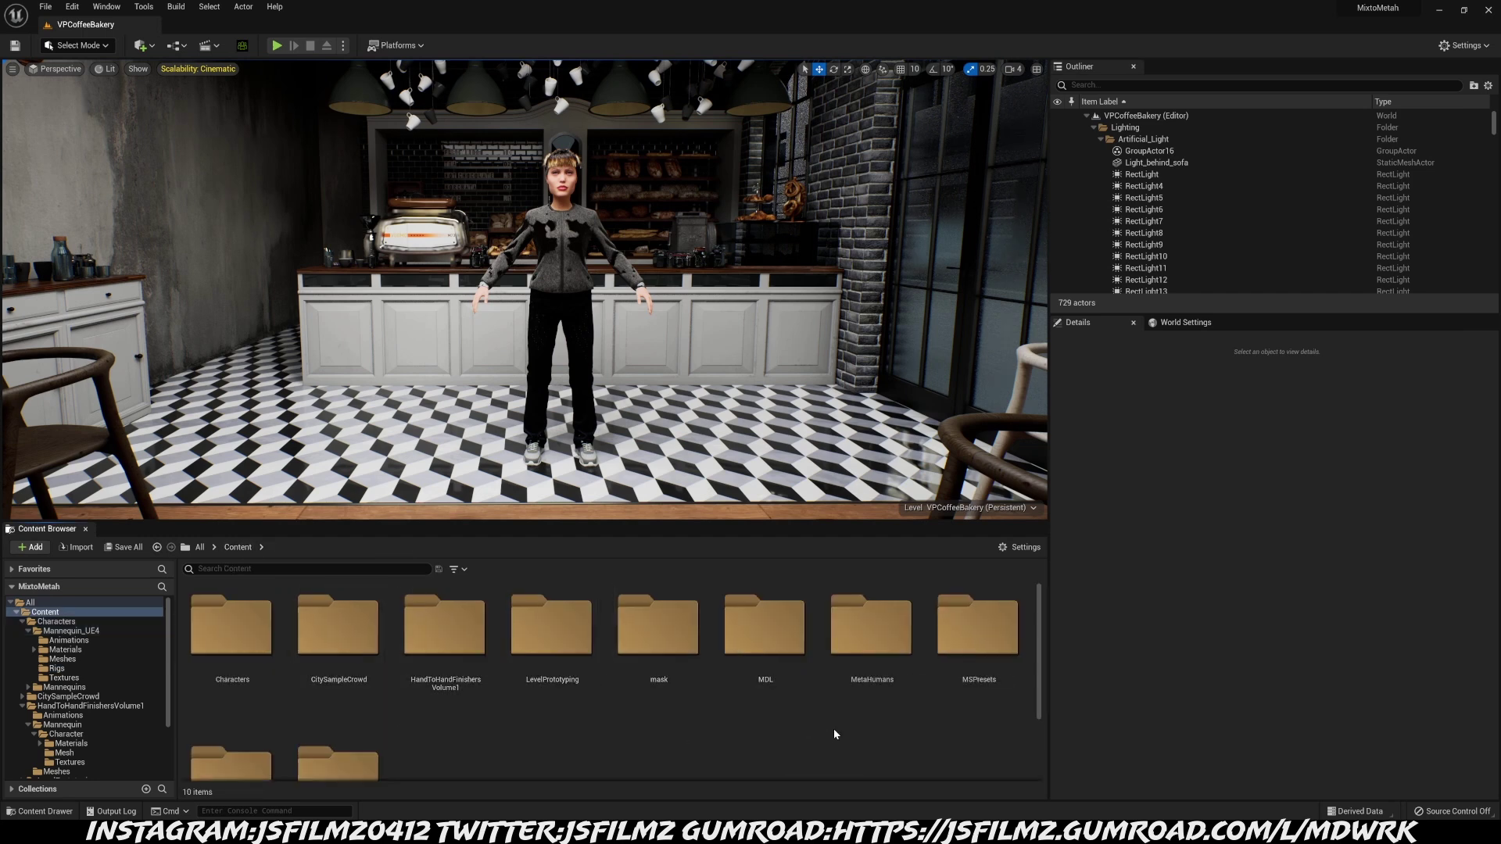
double_click(854, 680)
double_click(240, 640)
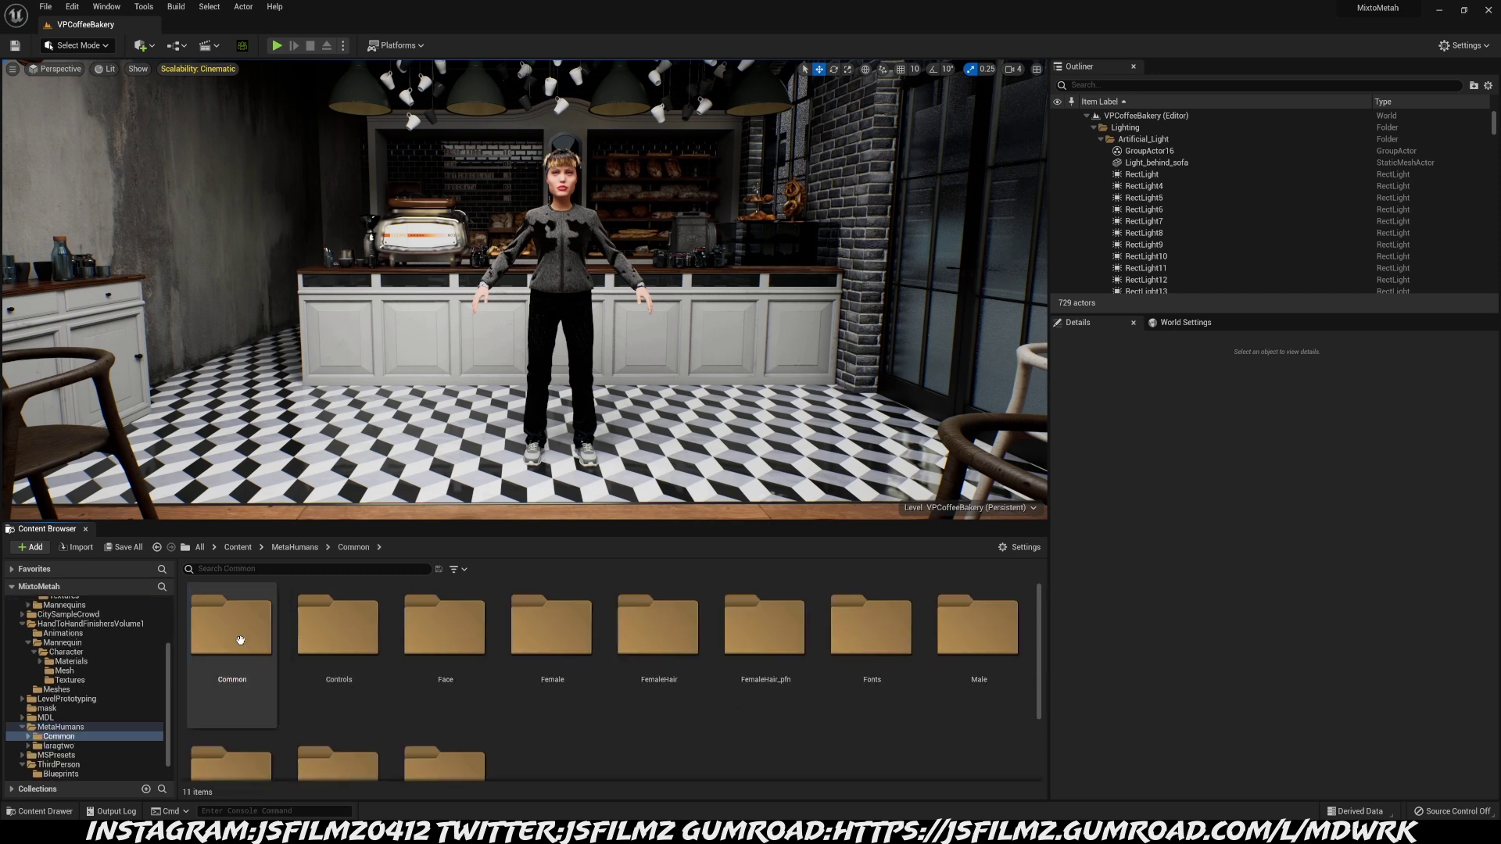
double_click(240, 640)
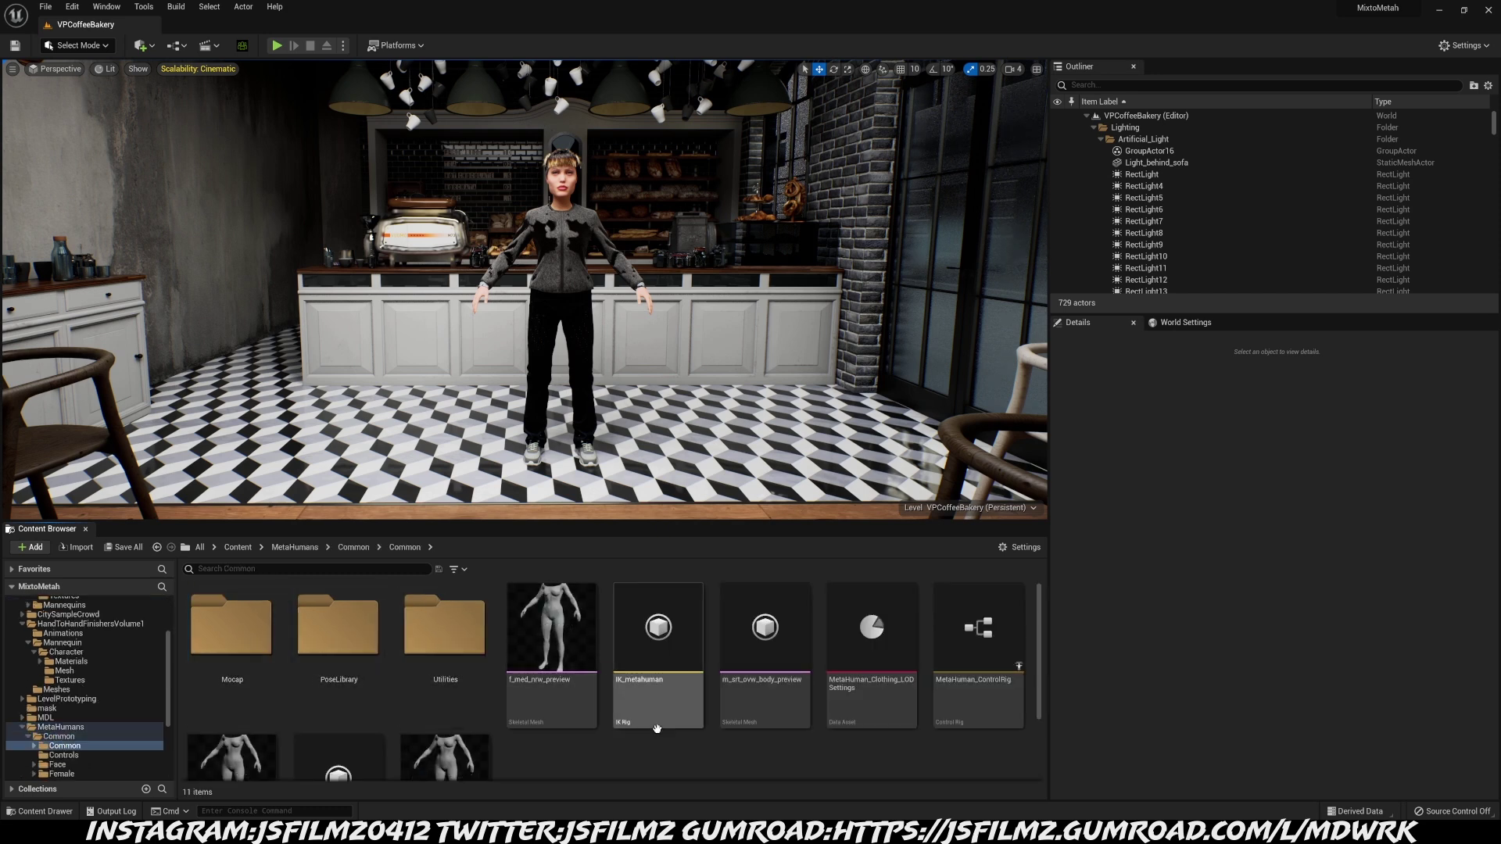
double_click(659, 628)
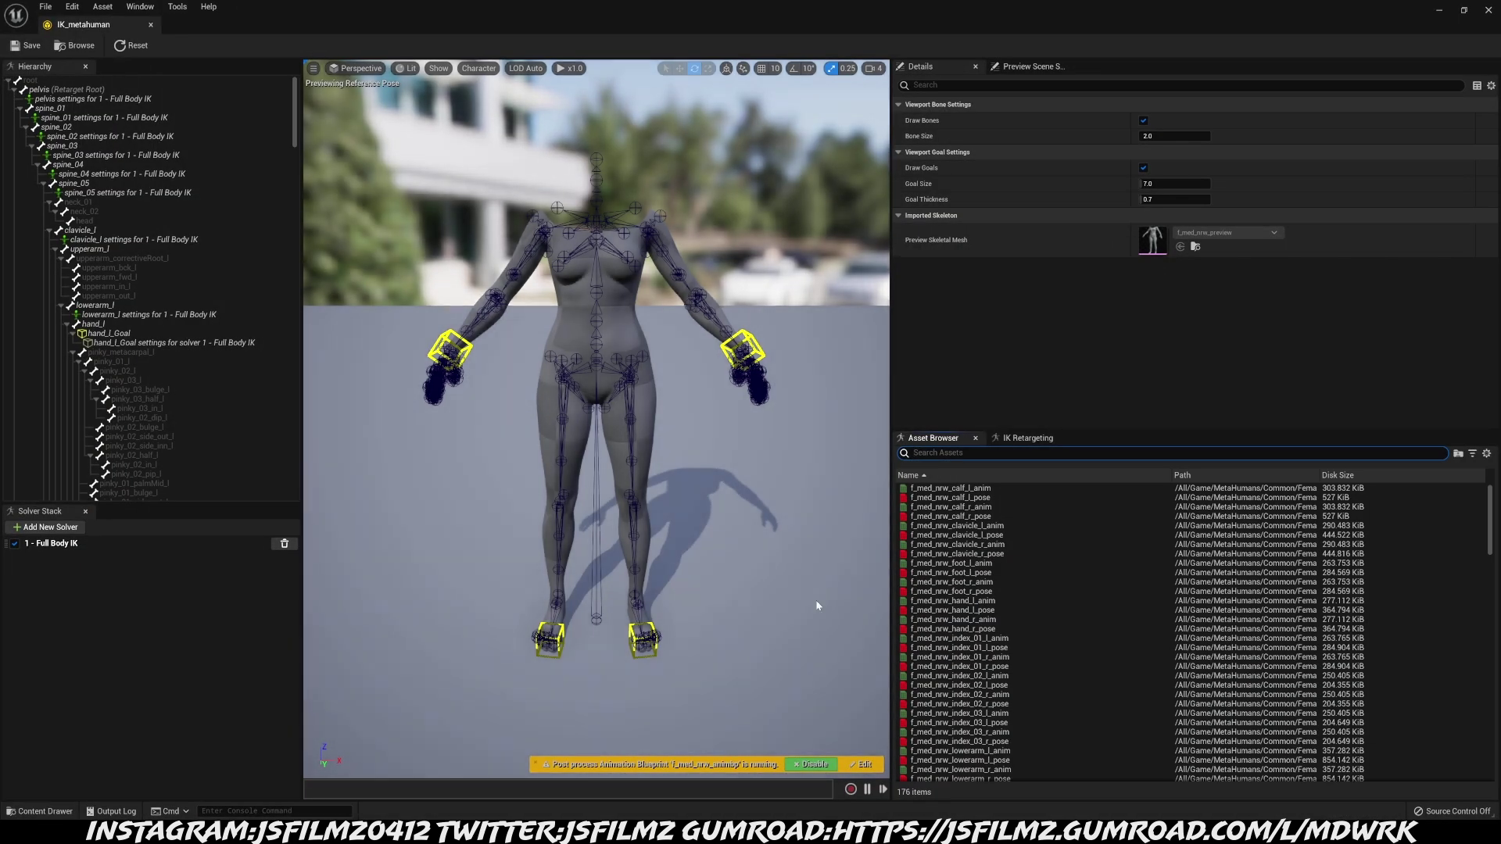
click(1025, 439)
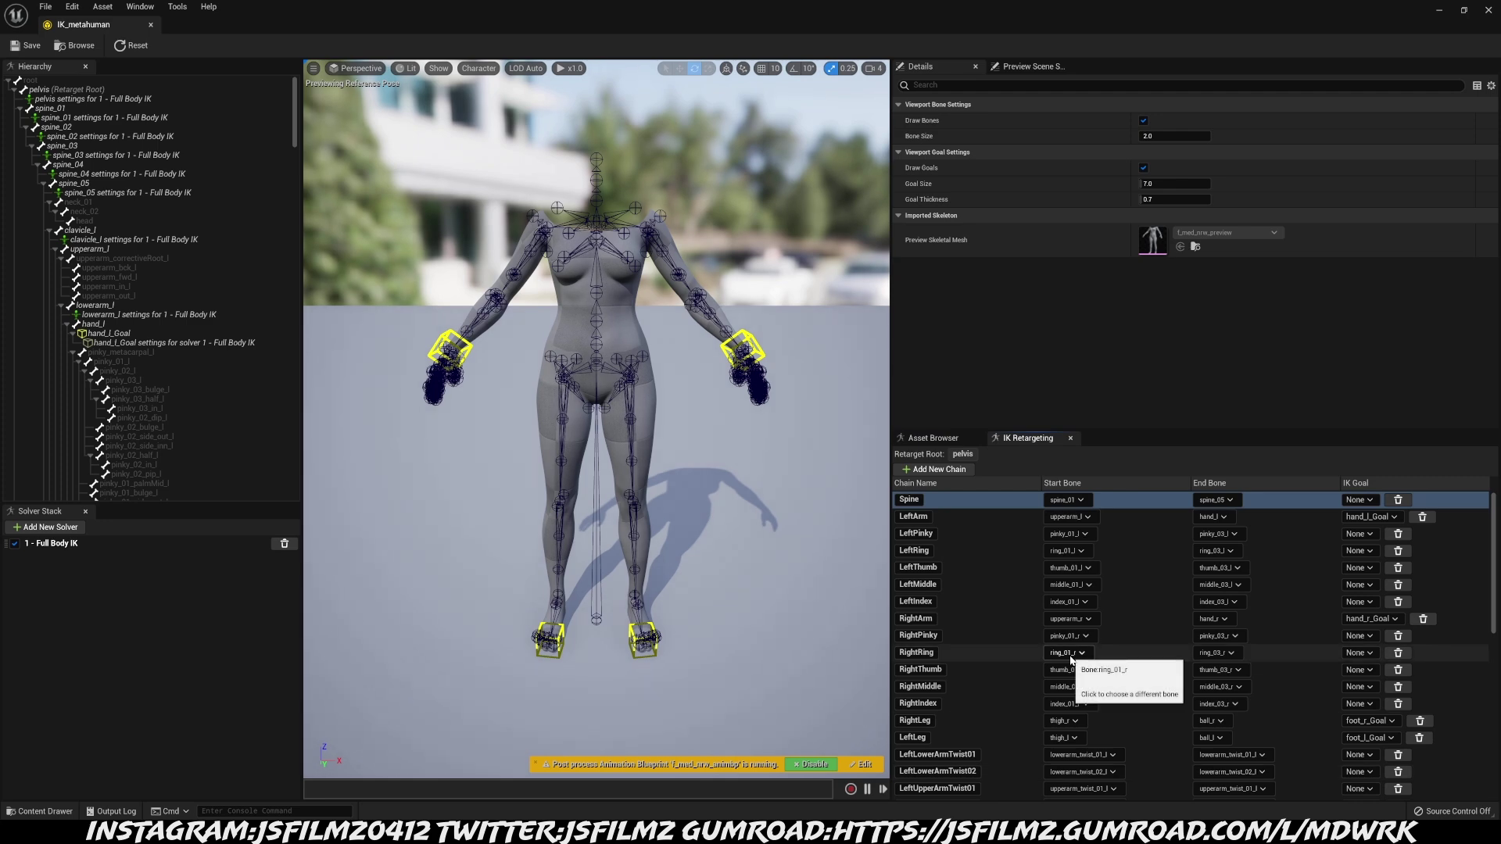
Locate the f_med_nrw_body mesh through the level MetaHuman's Body component, open it and switch to its metahuman_base_skel skeleton
click(1439, 11)
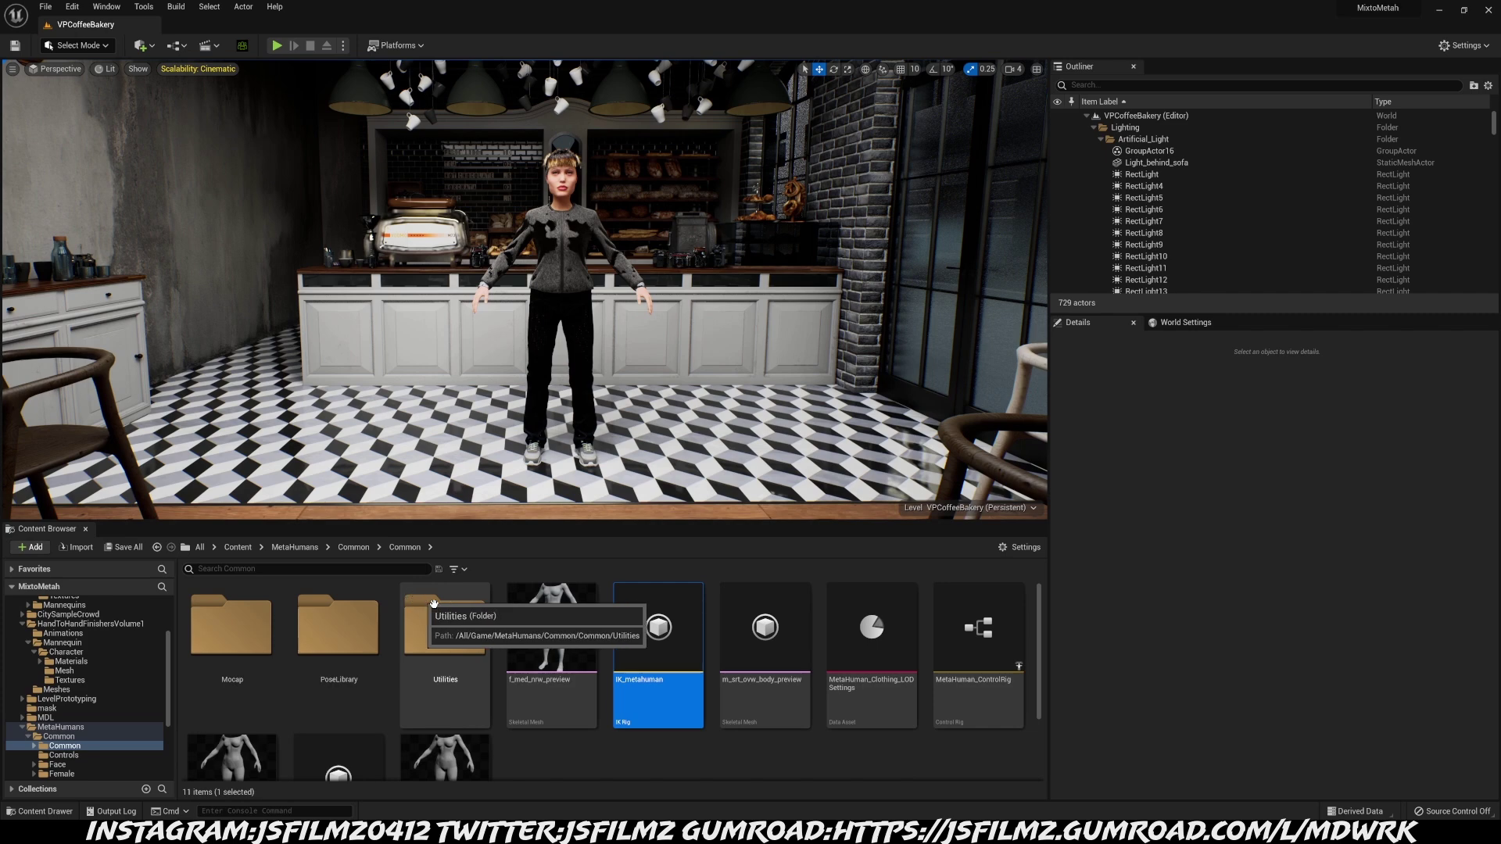
drag(409, 522, 409, 470)
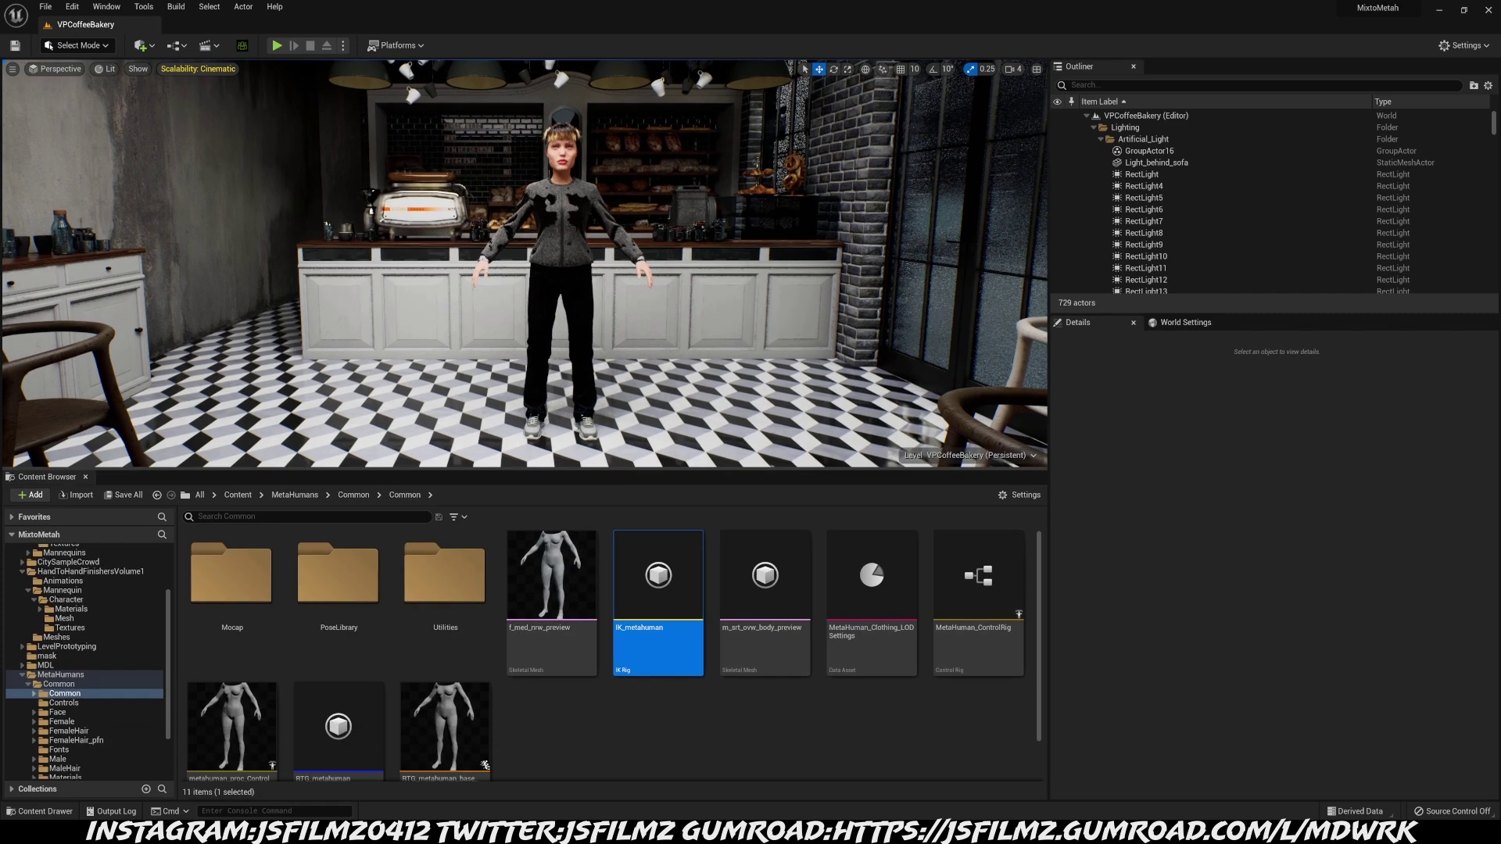
click(566, 254)
click(1098, 389)
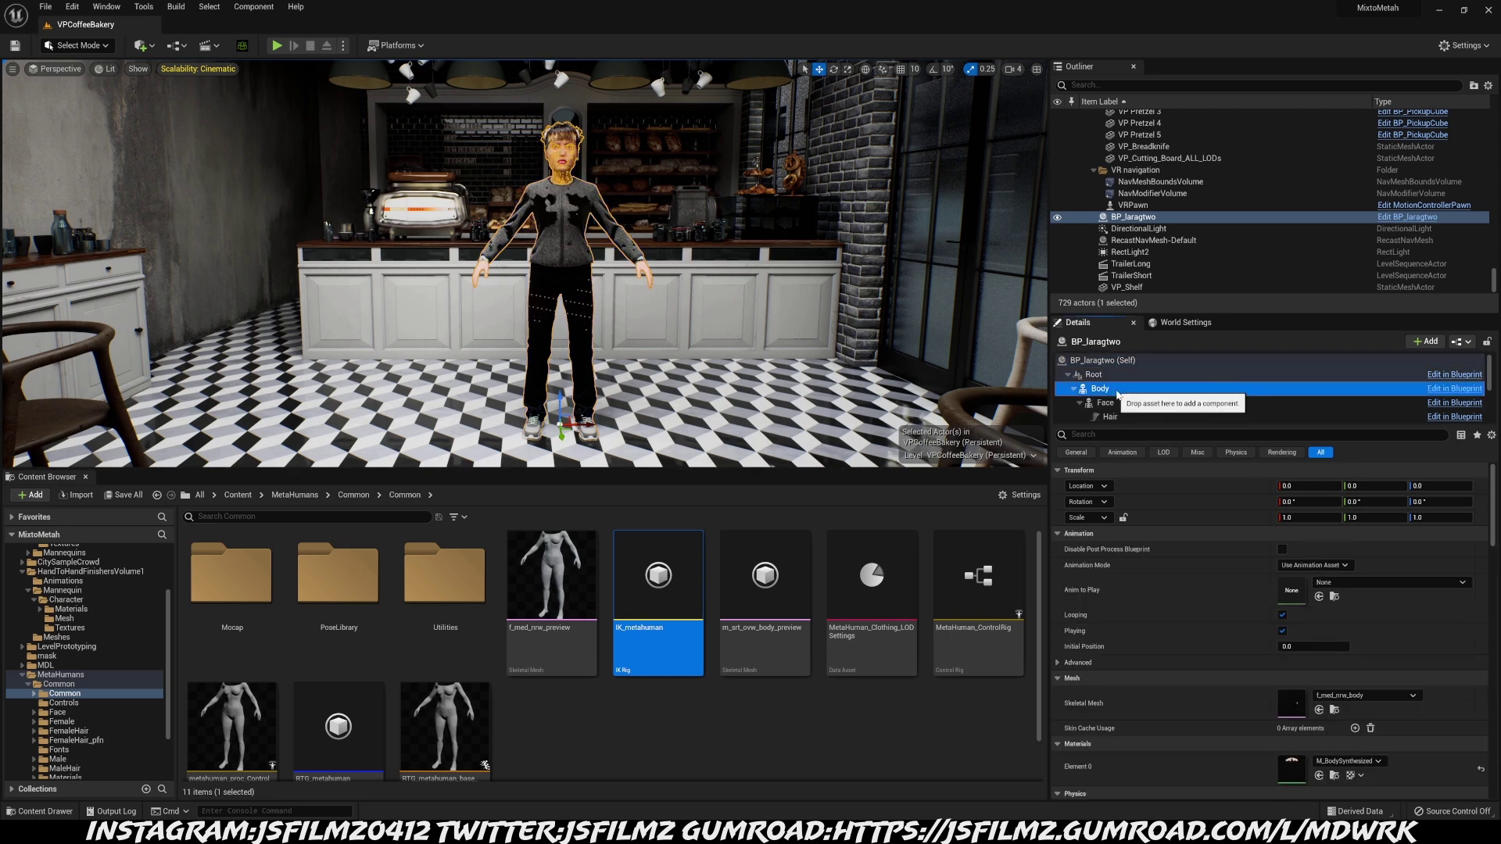
click(1334, 710)
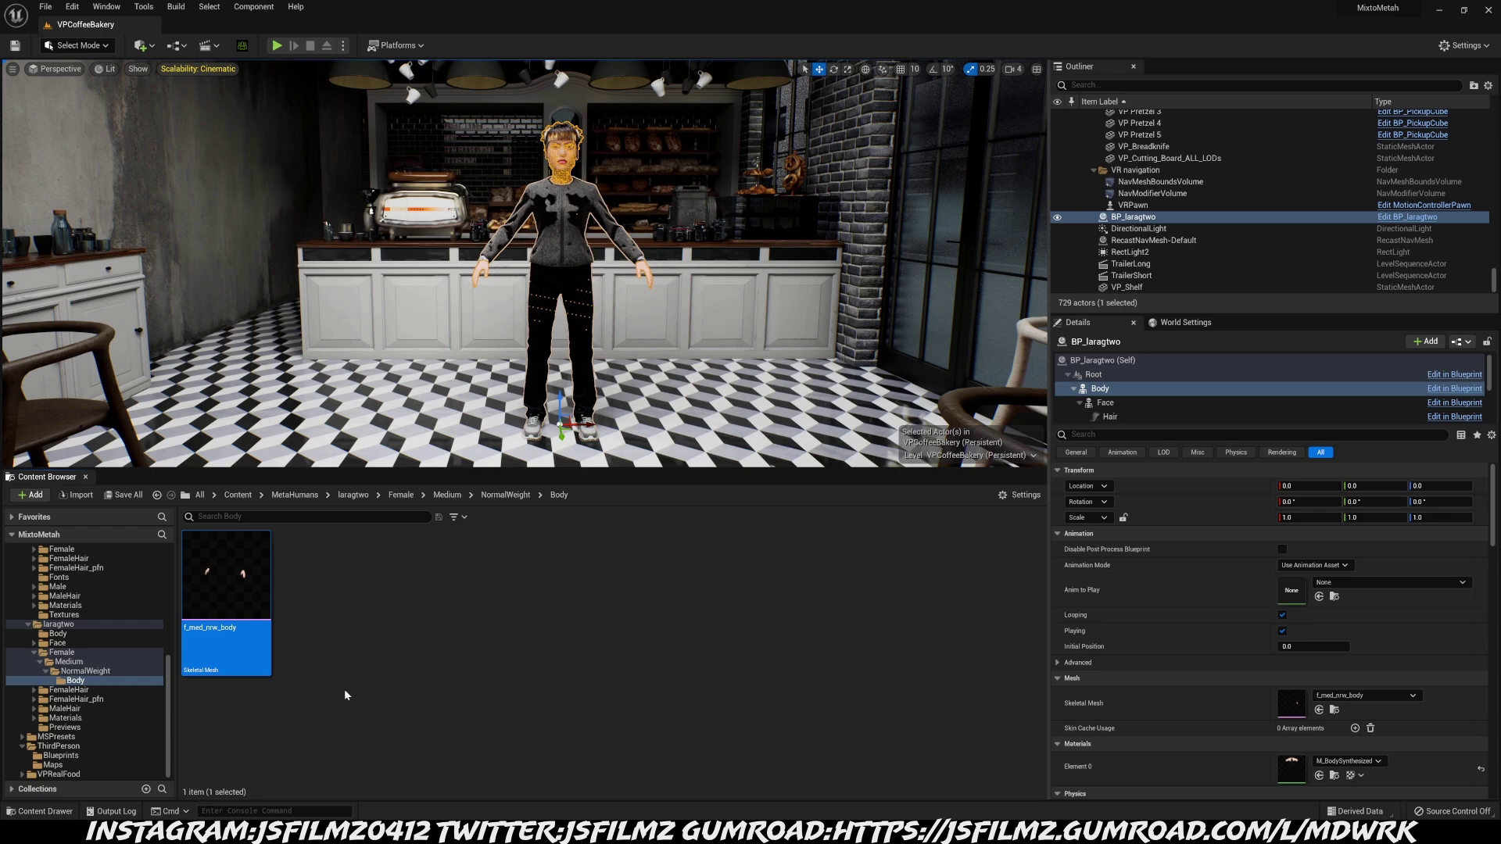
double_click(226, 602)
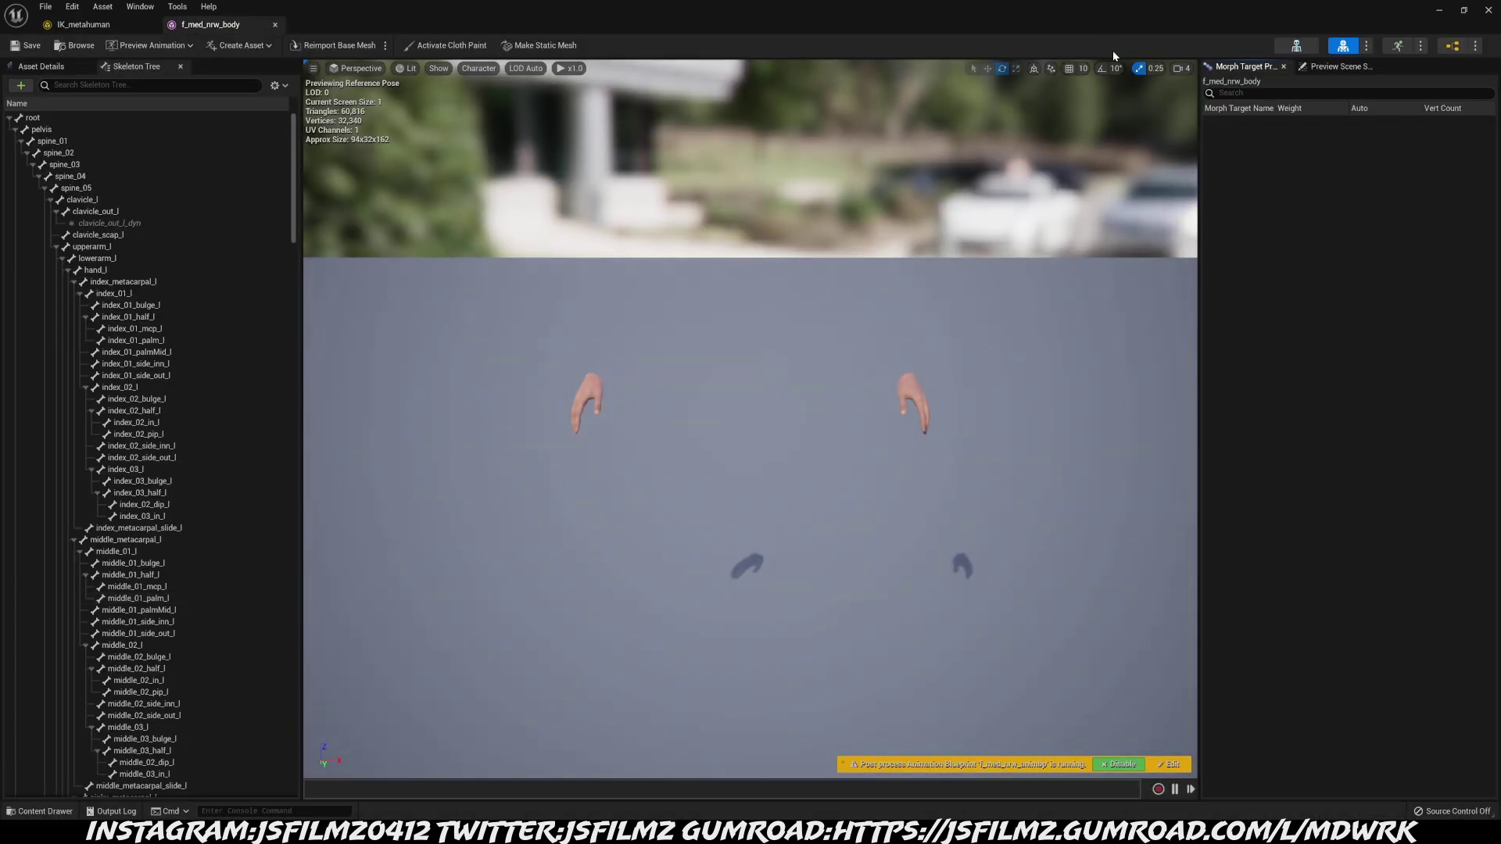
click(1295, 49)
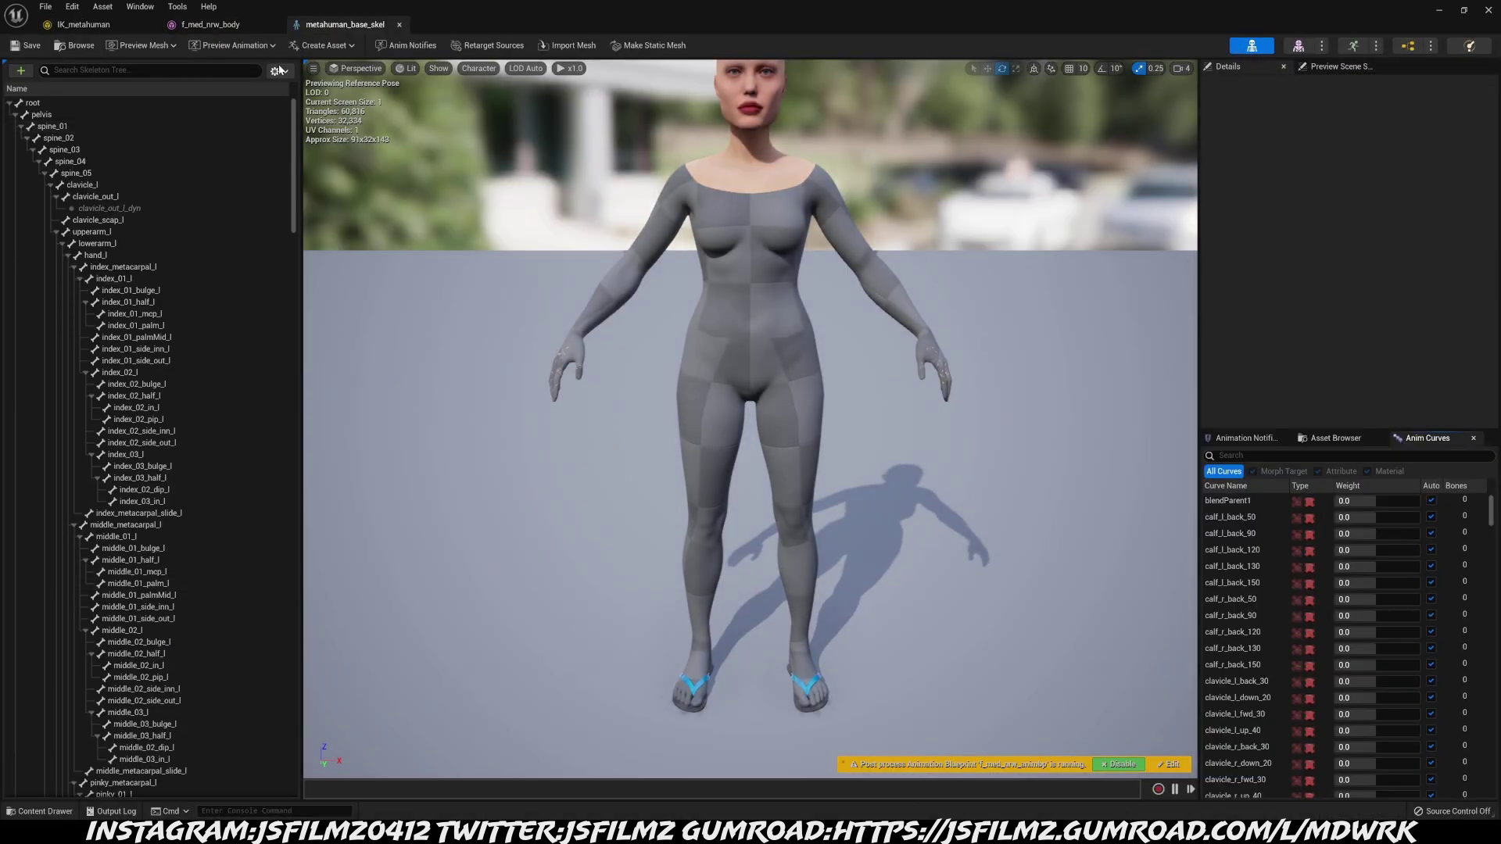
Show the retargeting options in the skeleton tree and set the pelvis bone's translation retargeting to Animation
click(275, 69)
click(332, 175)
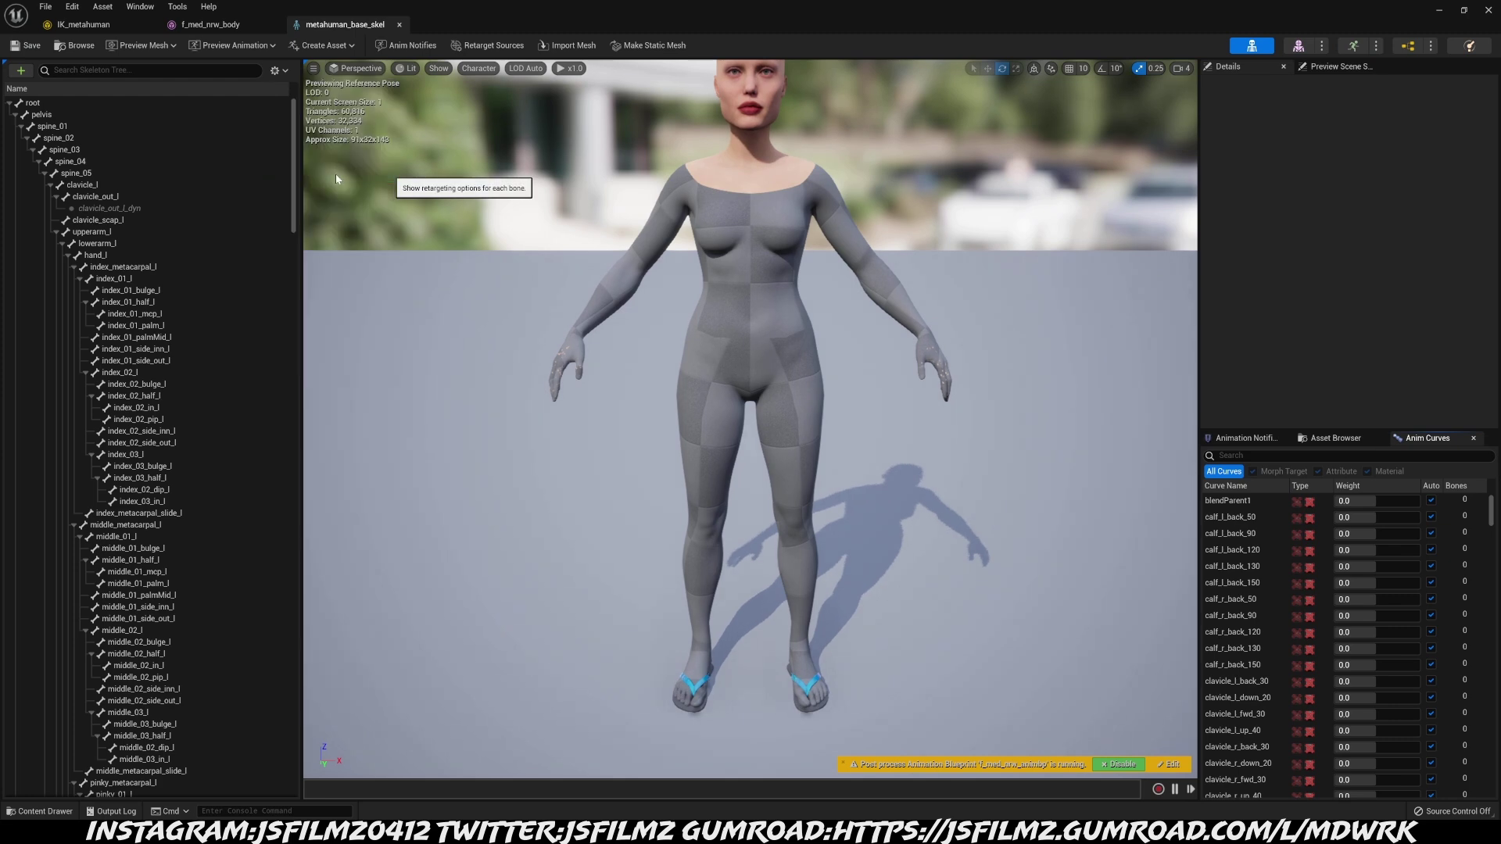
click(42, 114)
click(231, 114)
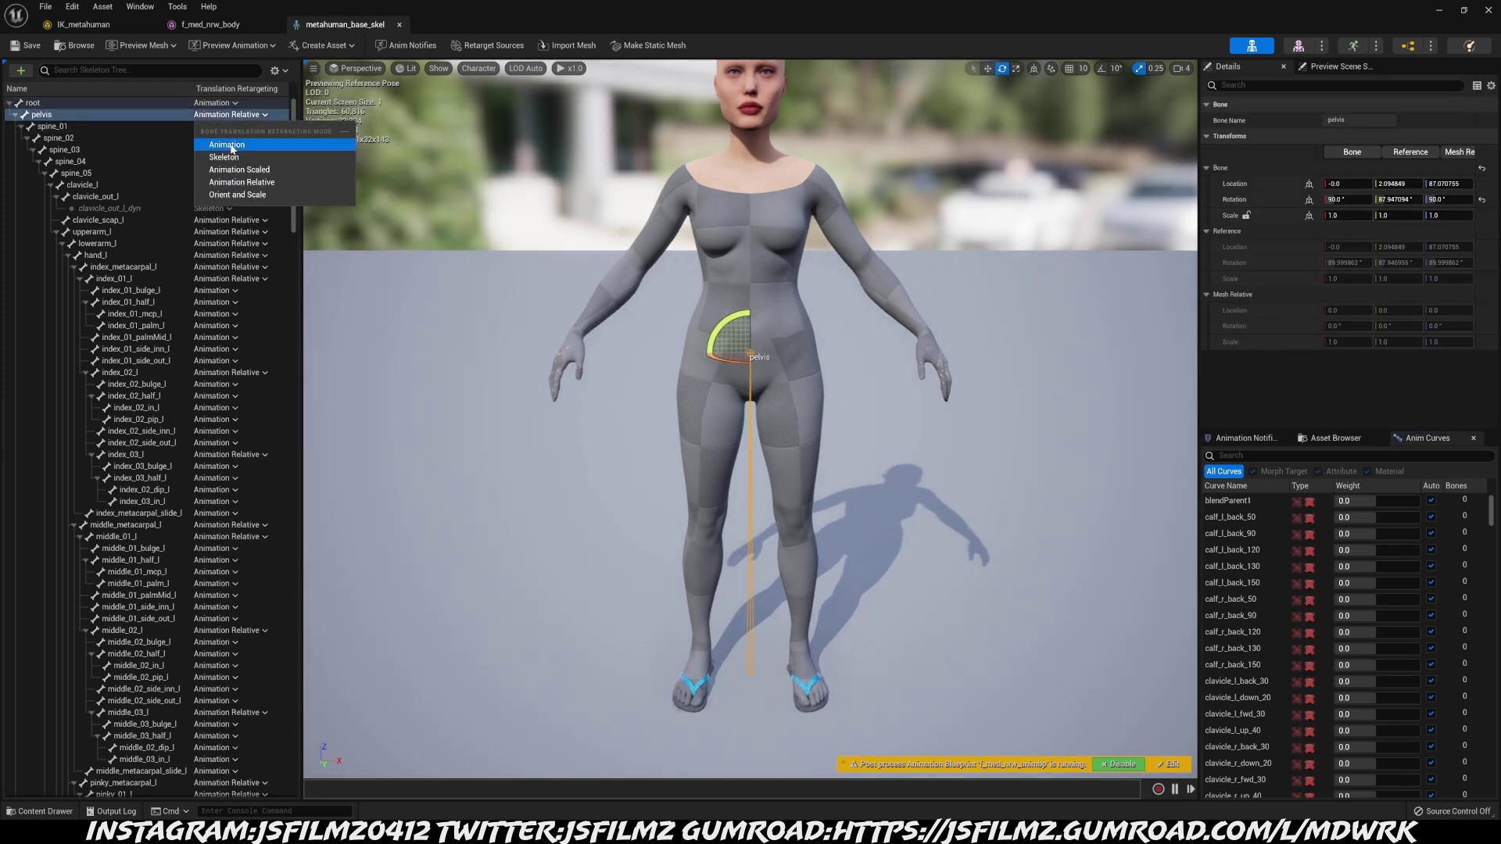
click(226, 141)
Set translation retargeting to Skeleton for all bones from spine_01 to the last one, save the skeleton and close the editor
click(65, 128)
drag(290, 198, 292, 762)
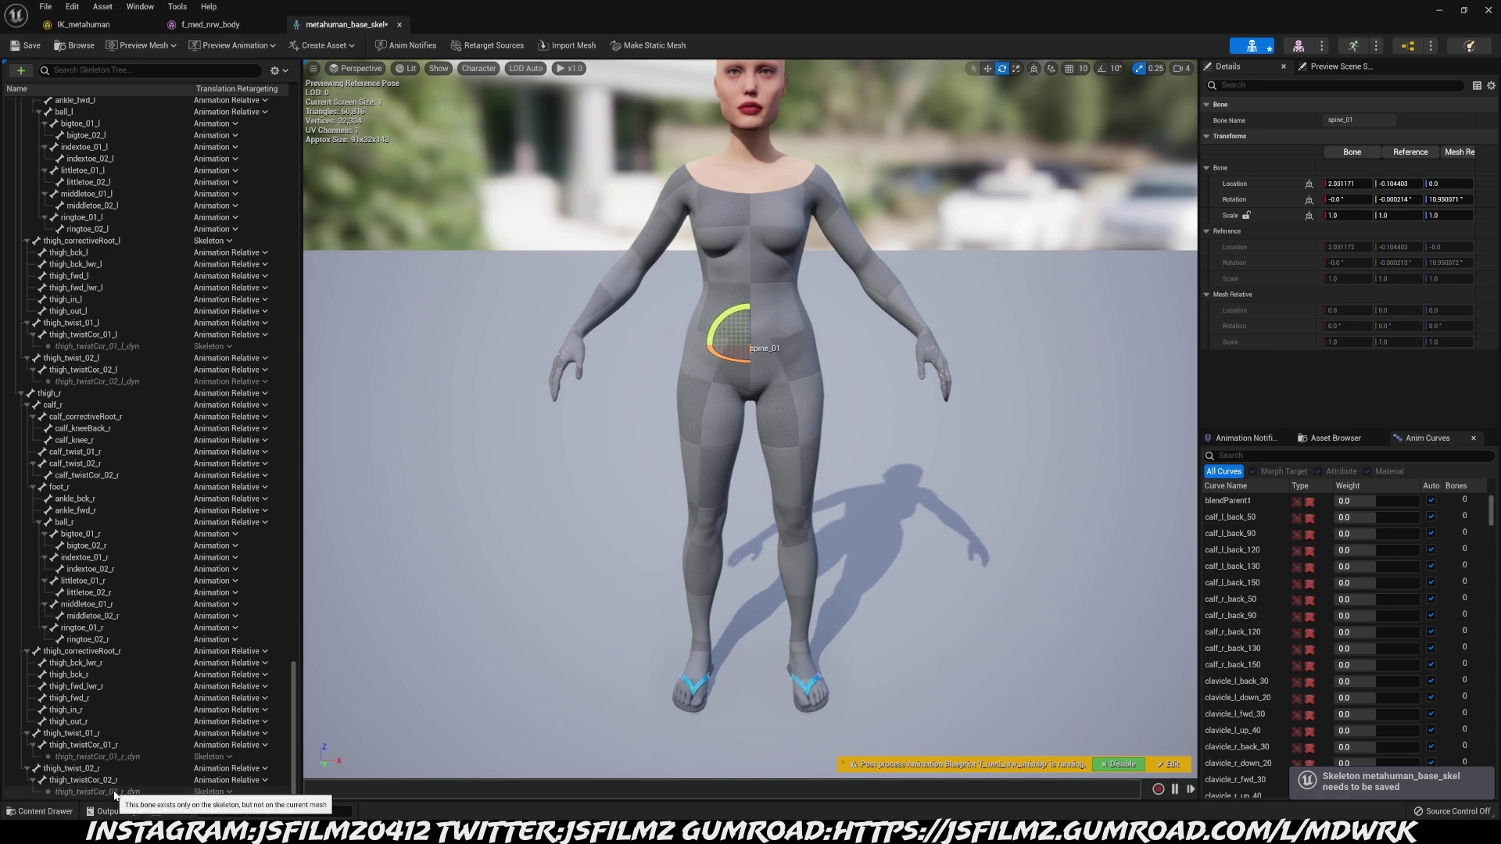
key(ctrl+a)
right_click(273, 627)
click(297, 660)
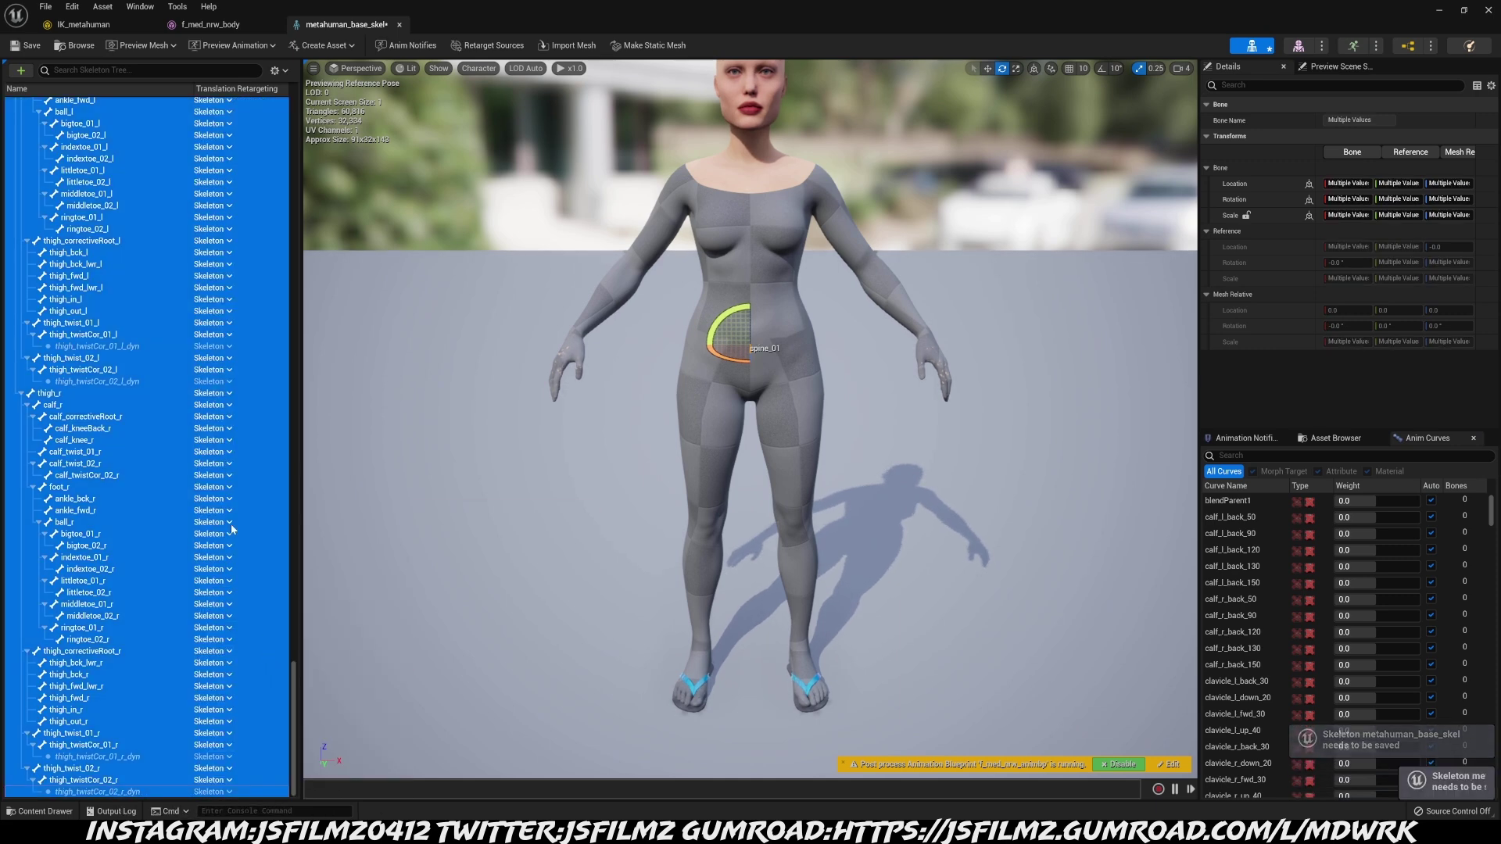
click(16, 47)
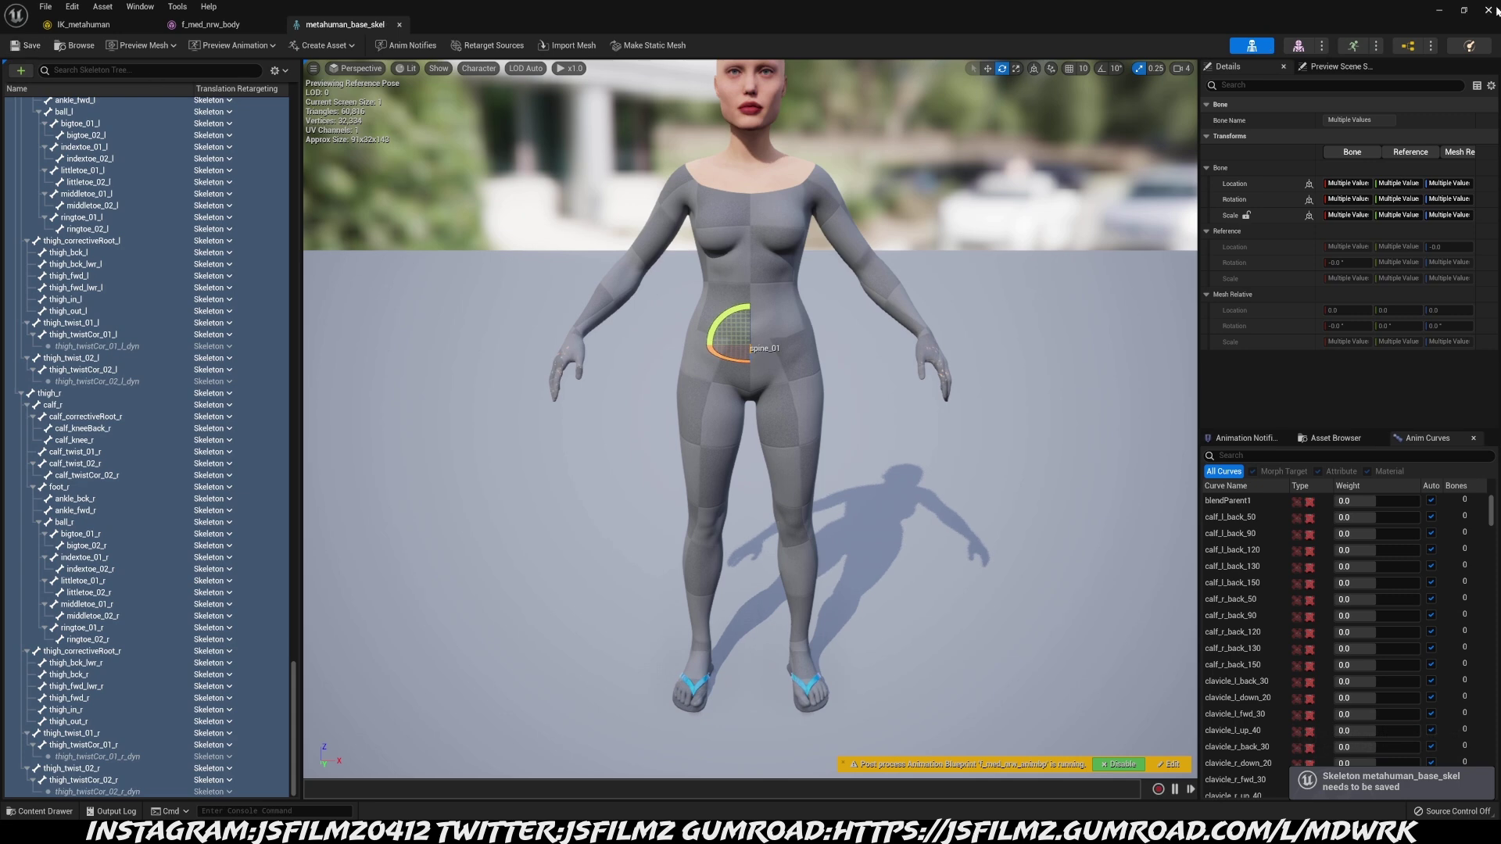
click(1489, 10)
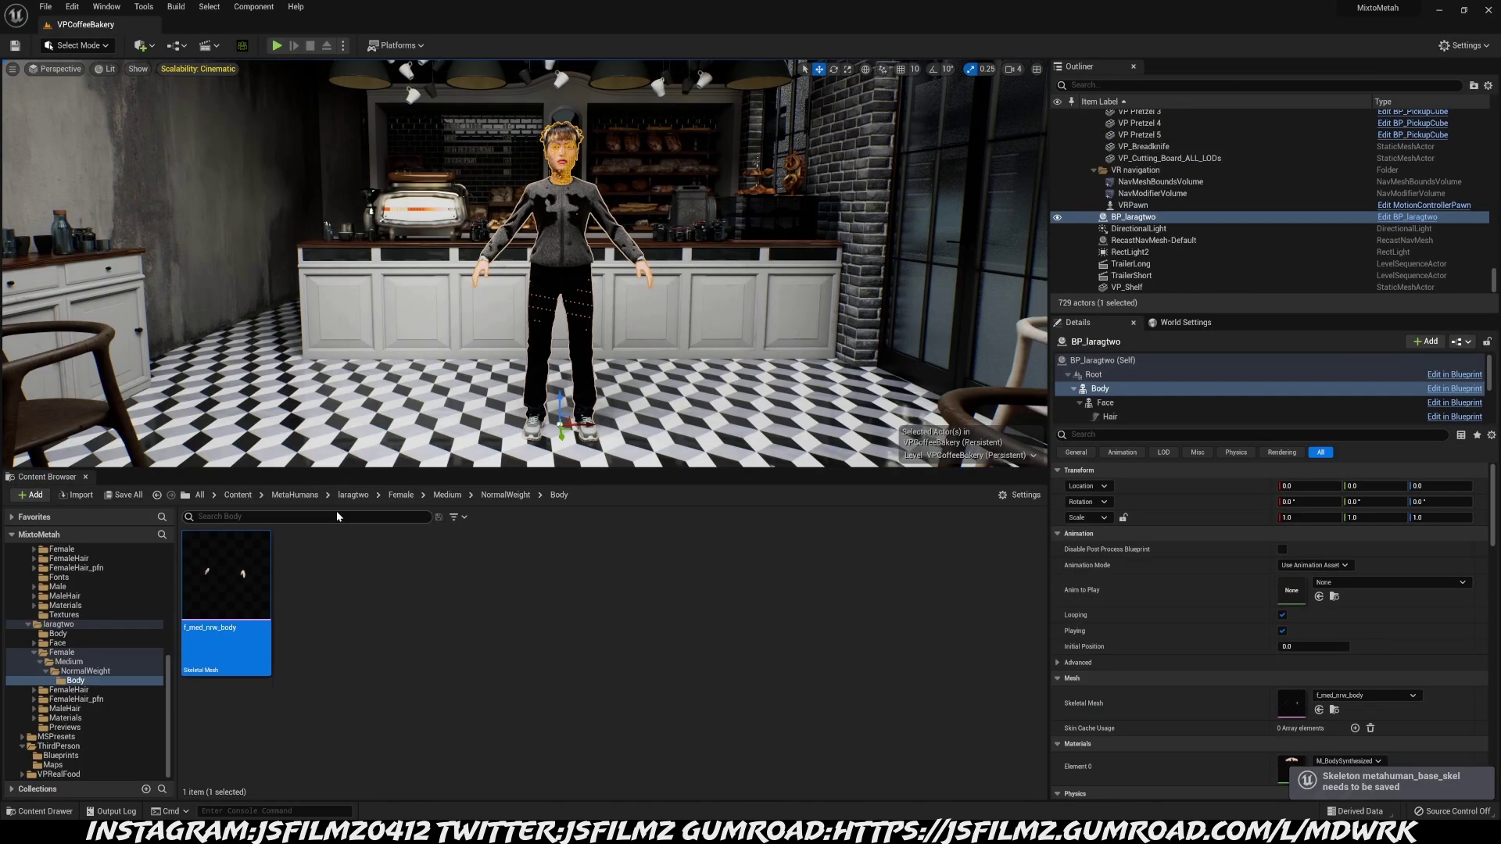
Reopen IK_metahuman from MetaHumans/Common/Common, check its preview skeletal mesh and close the editor
click(294, 495)
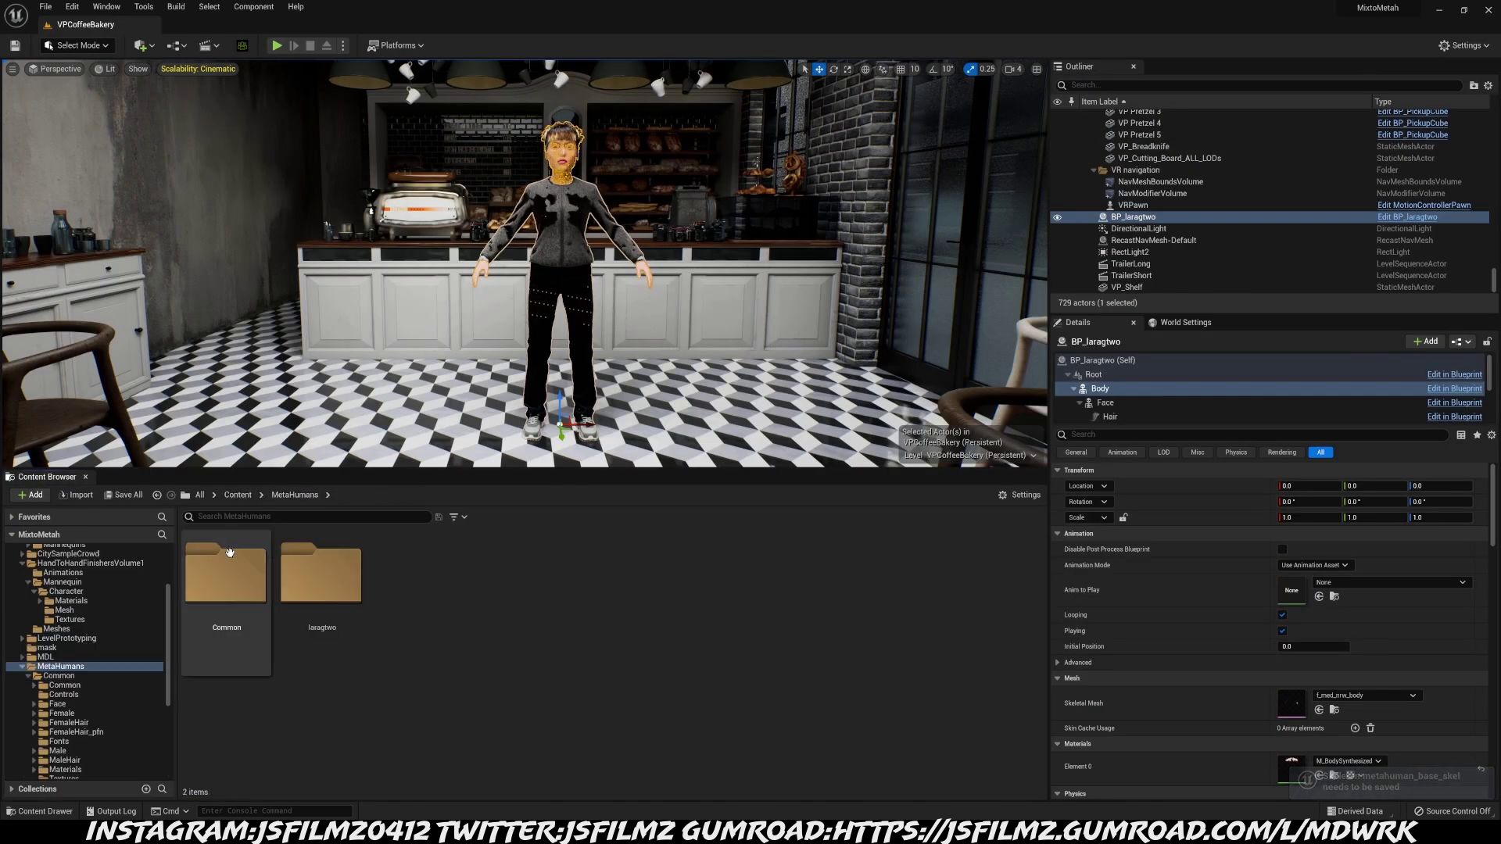
double_click(229, 552)
double_click(229, 553)
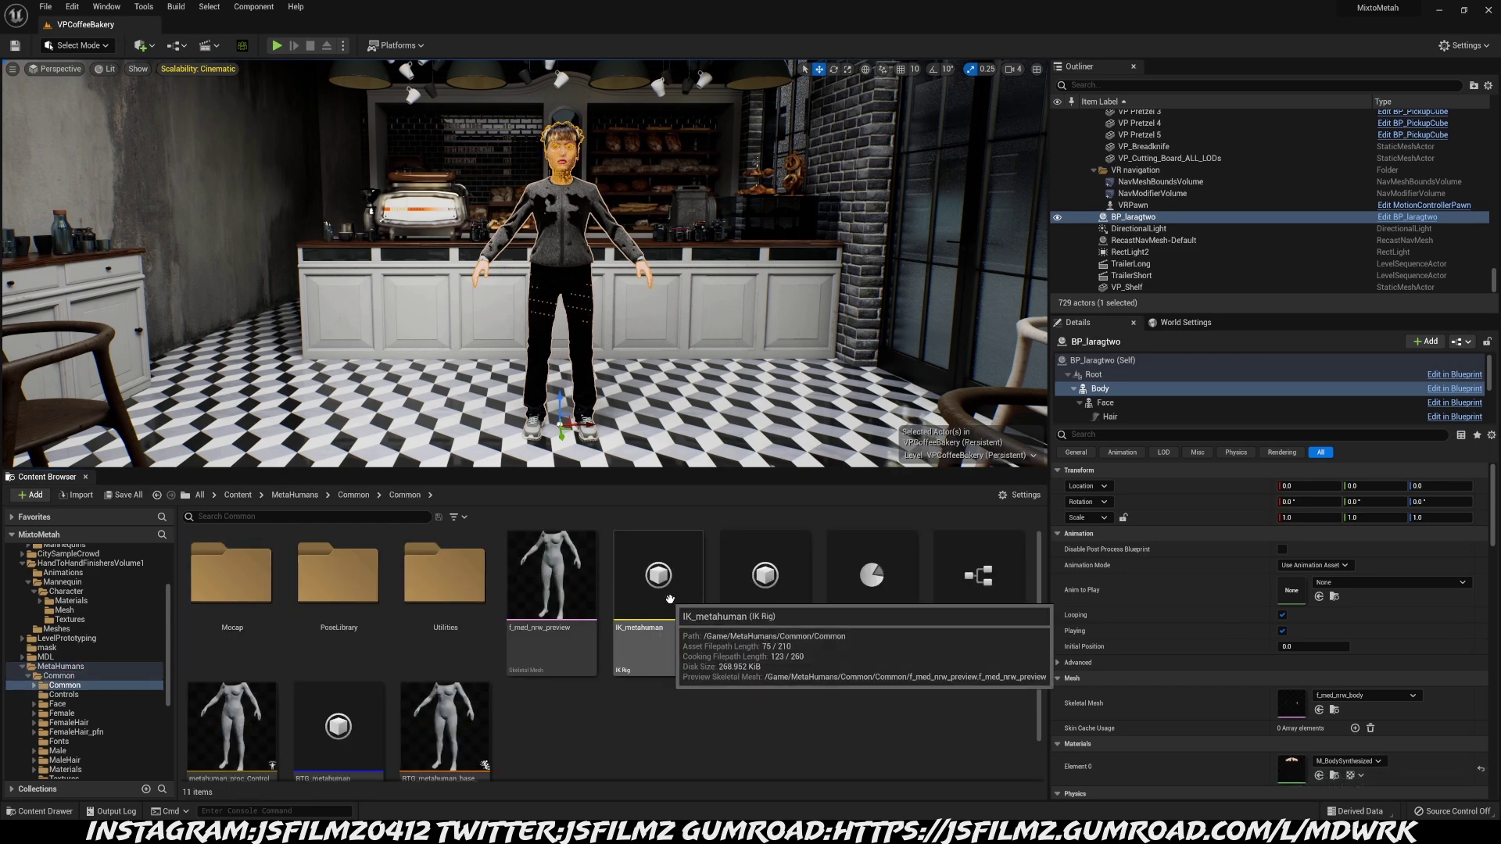
click(670, 602)
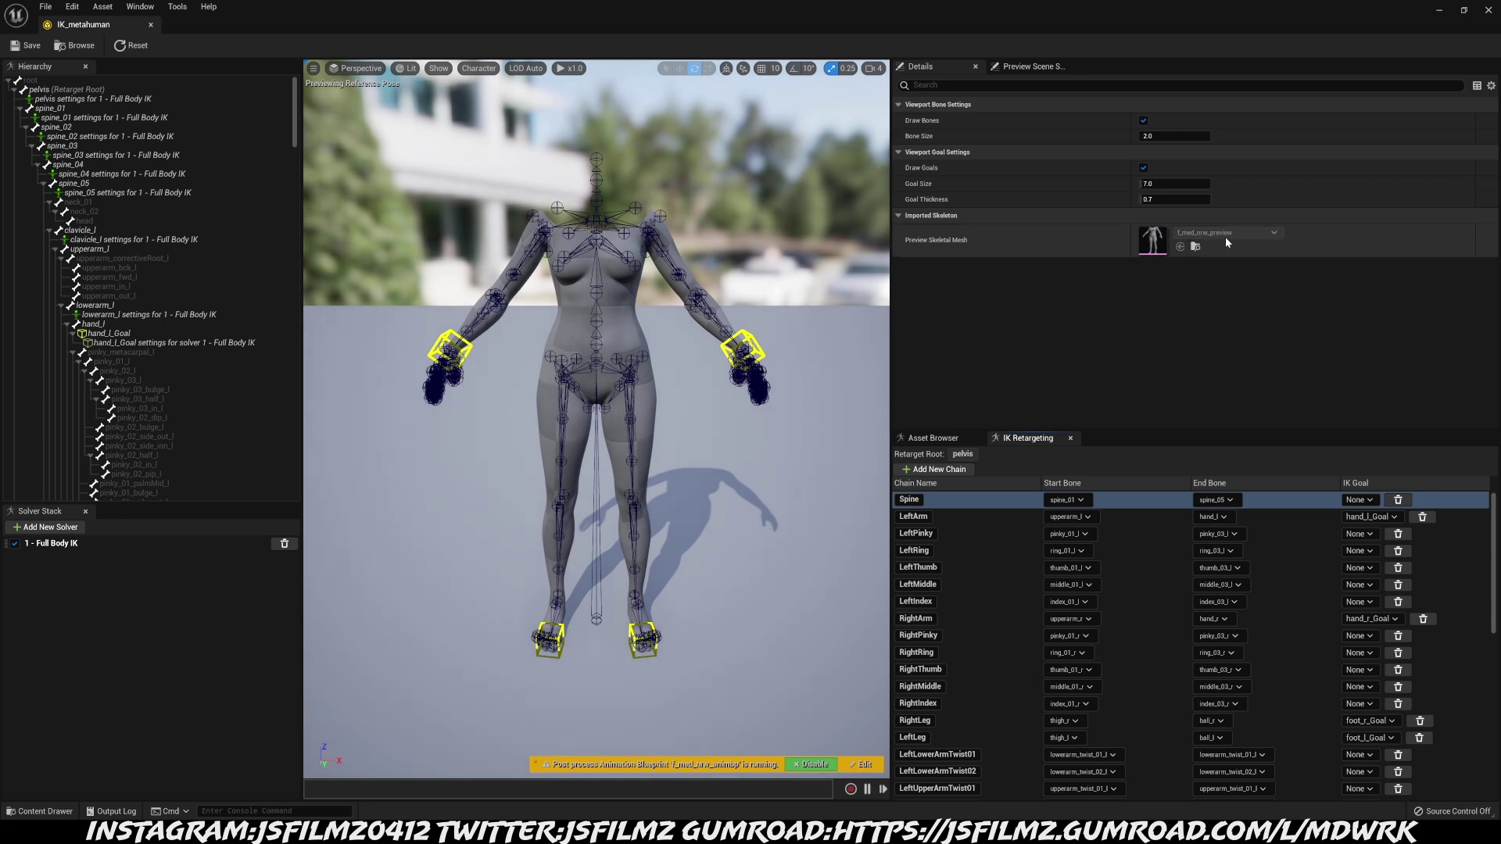
click(1488, 11)
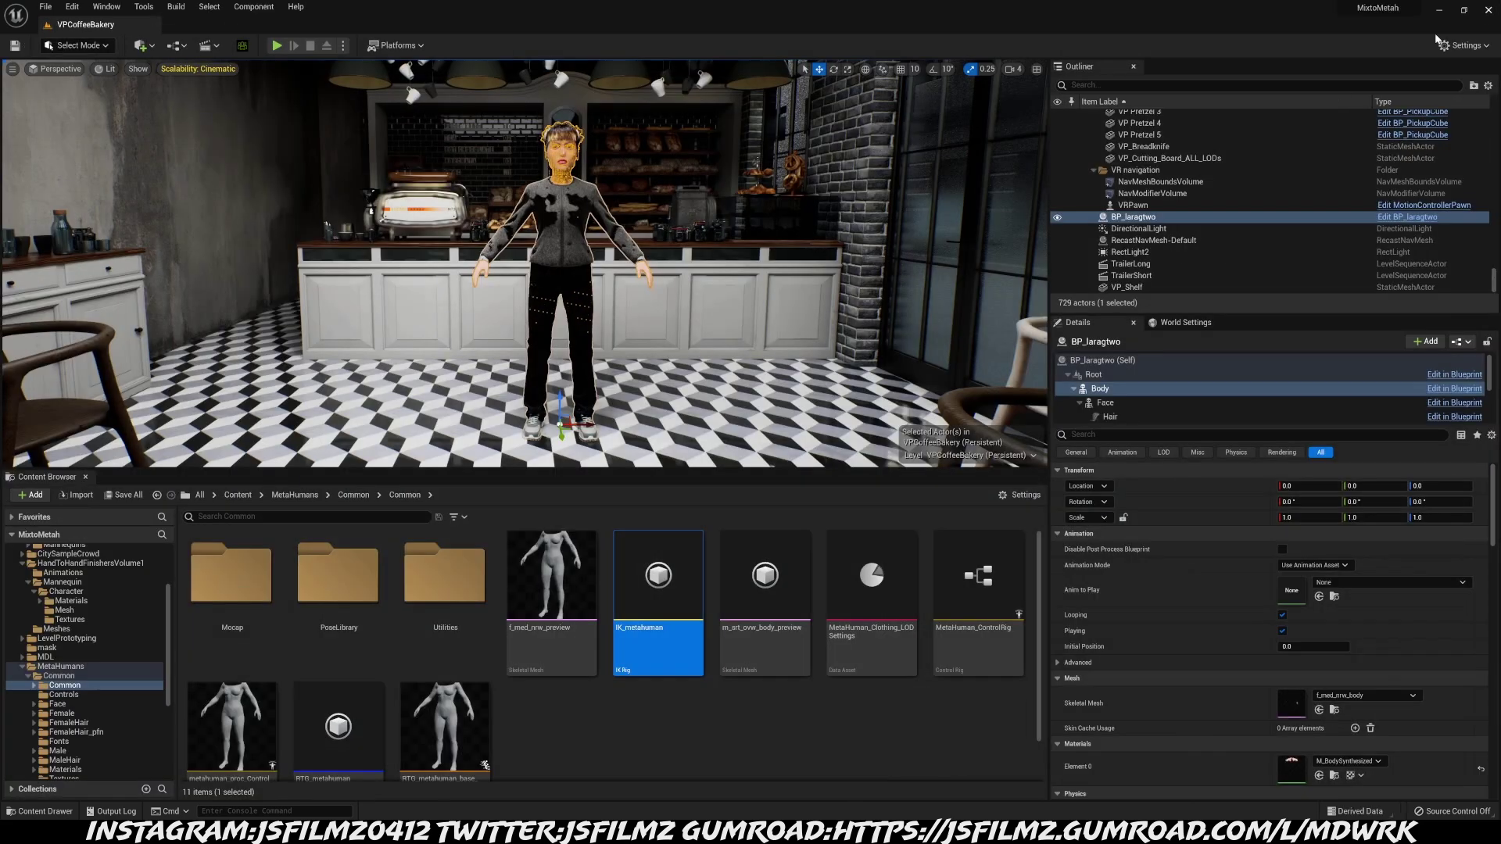
Save the current level
click(45, 6)
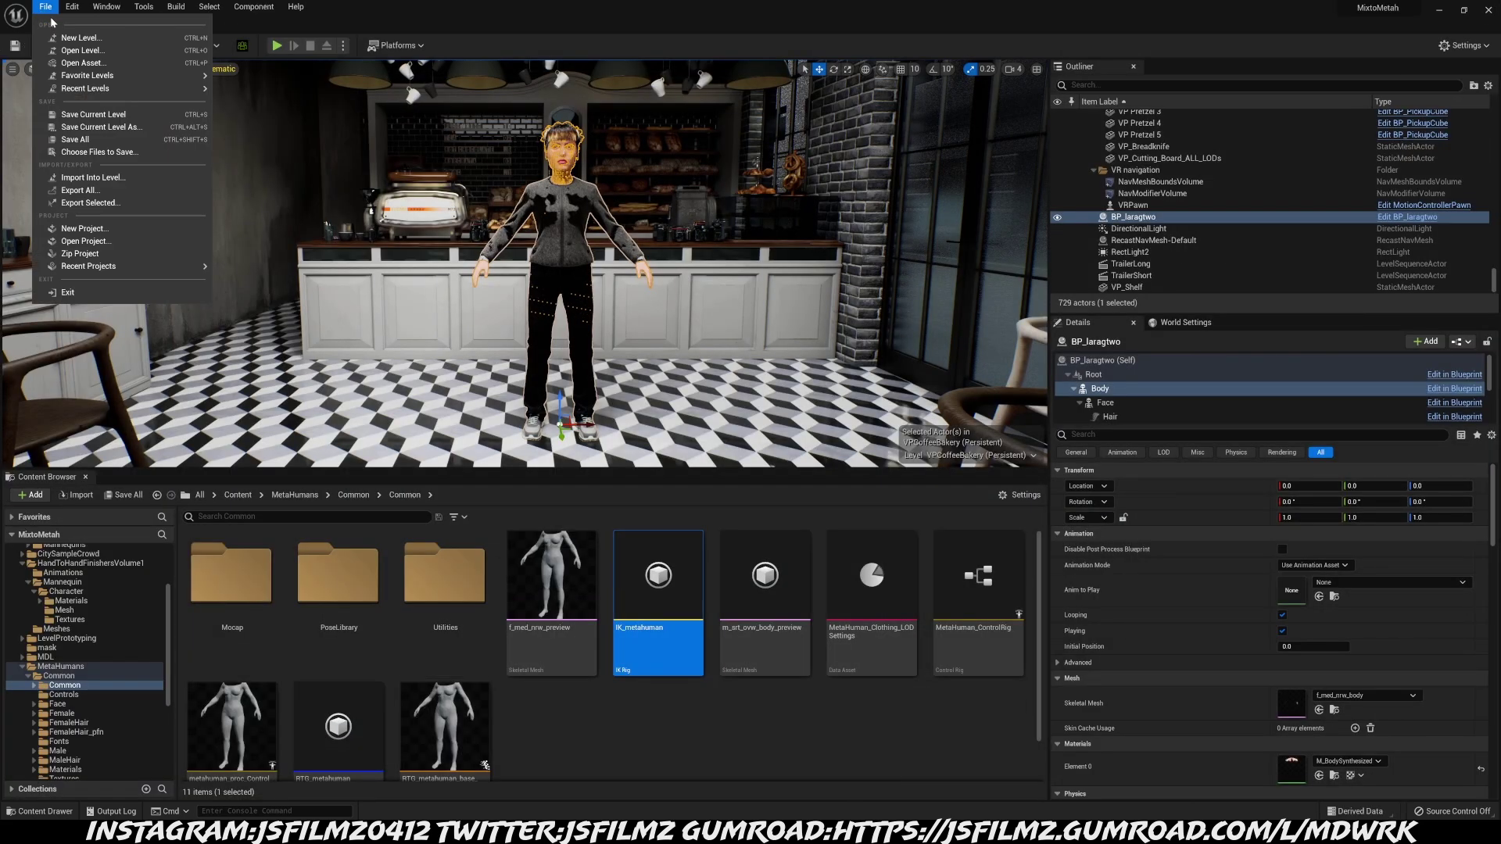
click(88, 118)
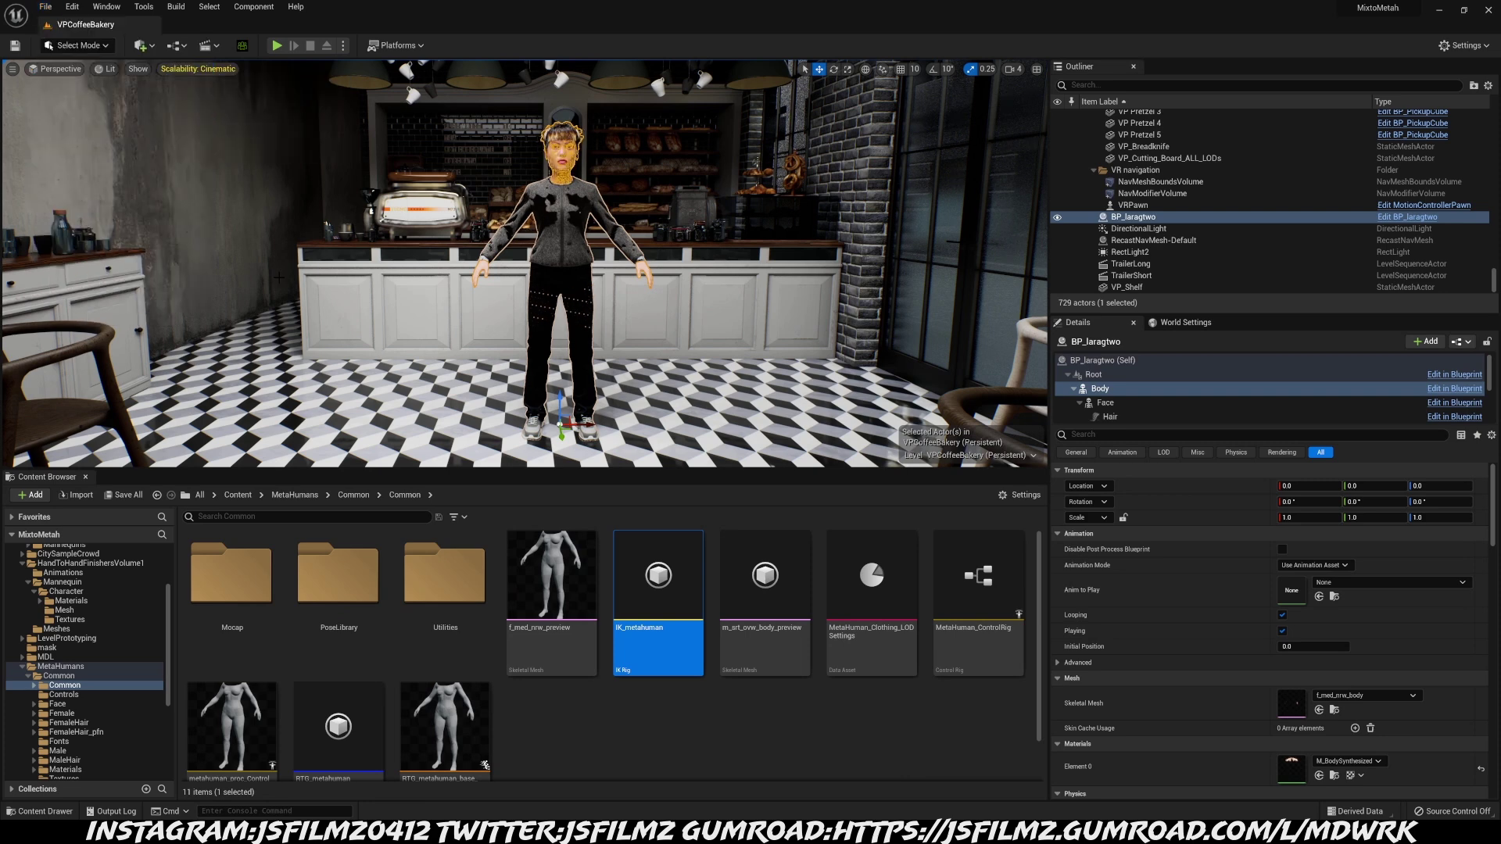
click(269, 367)
Open the RTG_UE4Manny_UE5Manny retargeter from the Characters/Mannequin_UE4/Rigs folder
click(237, 496)
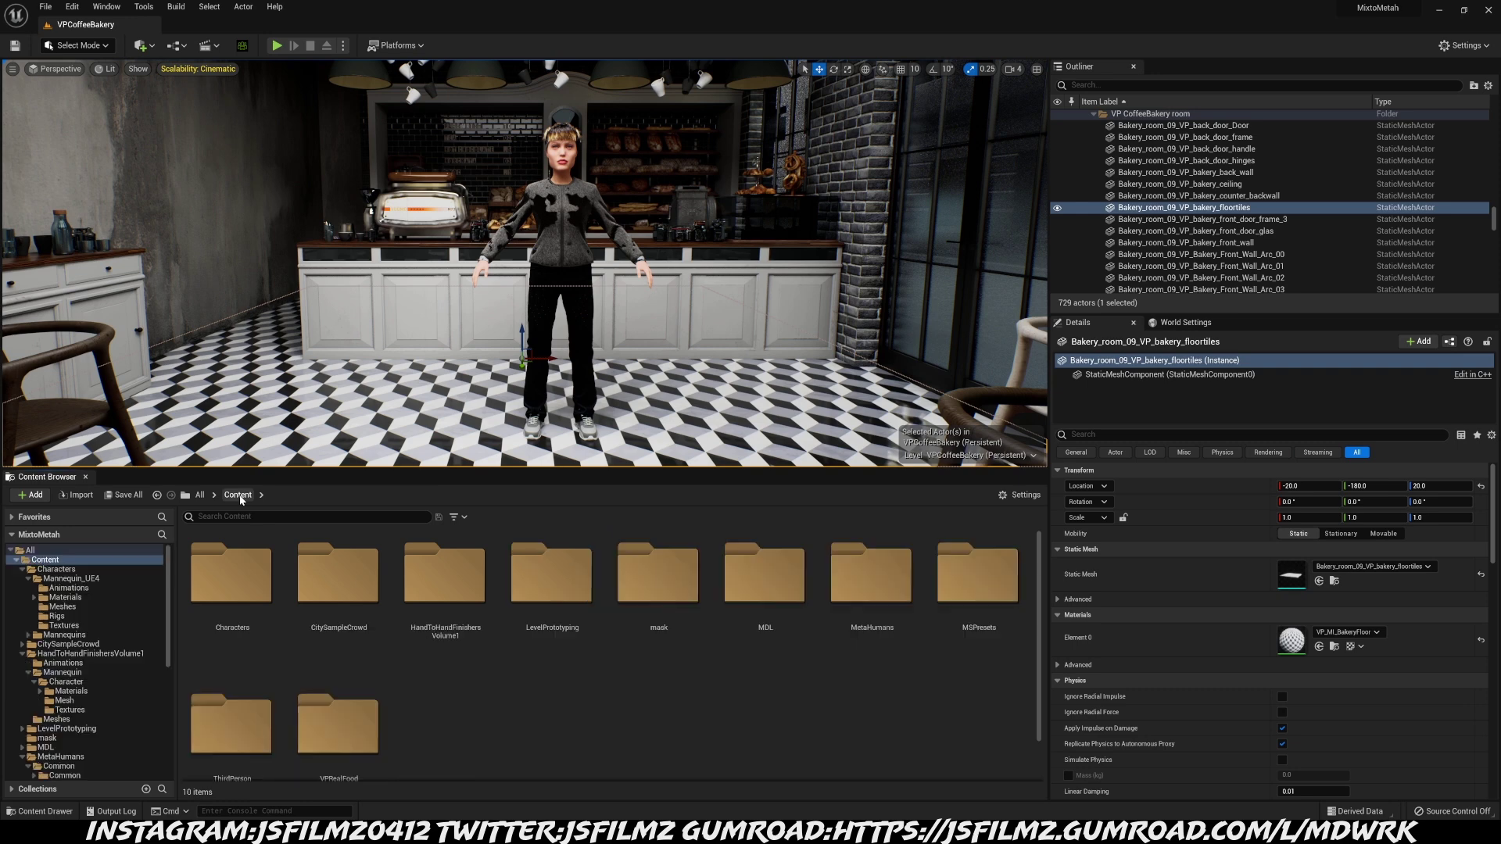
double_click(250, 566)
double_click(252, 562)
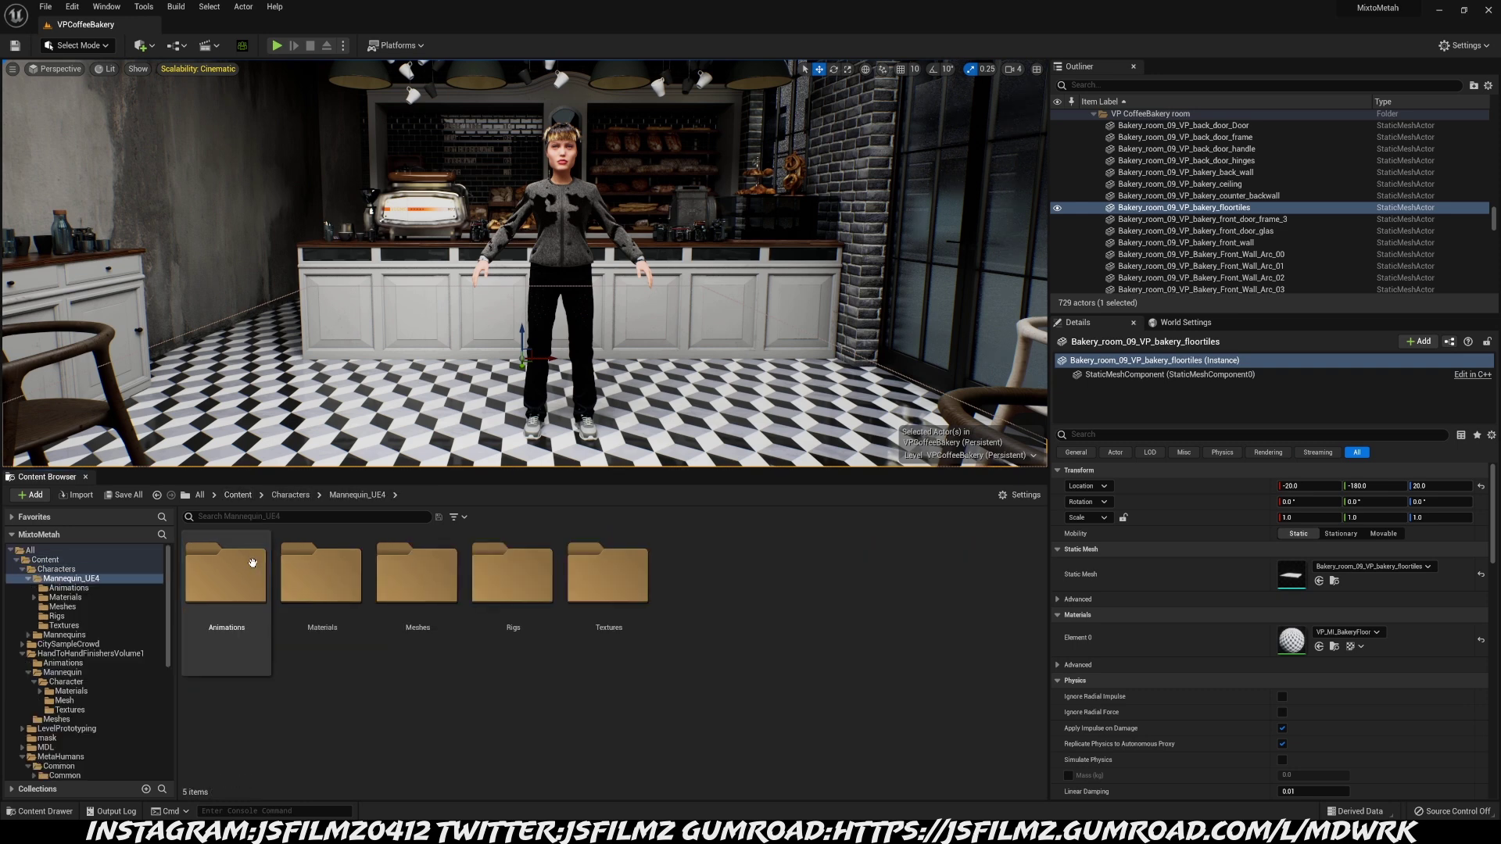
double_click(510, 586)
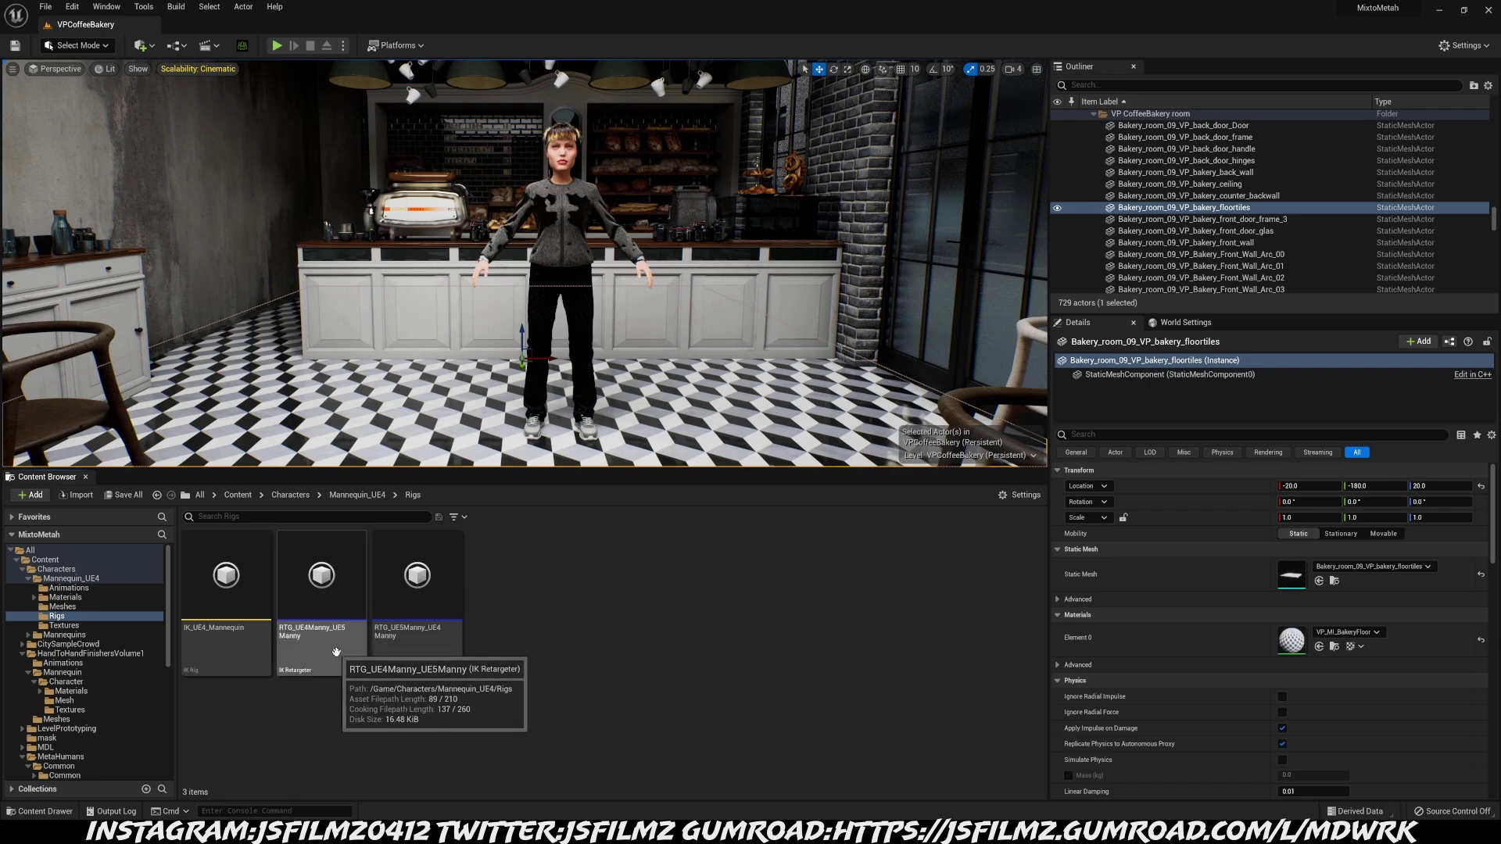
double_click(325, 597)
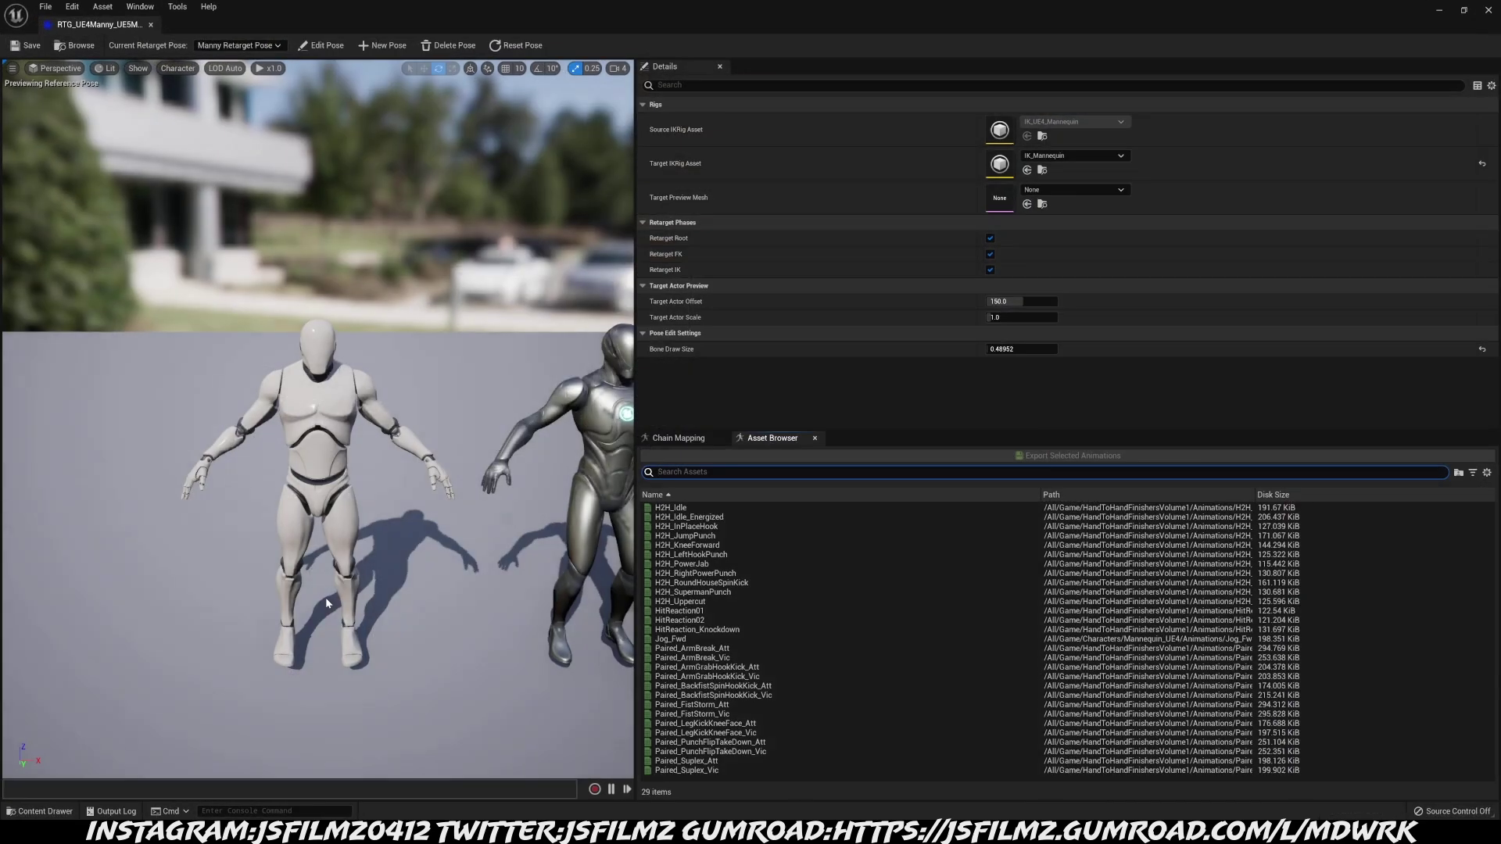
Set the retargeter's target IK rig to IK_metahuman and its target preview mesh to f_med_nrw_preview
right_drag(251, 339, 328, 333)
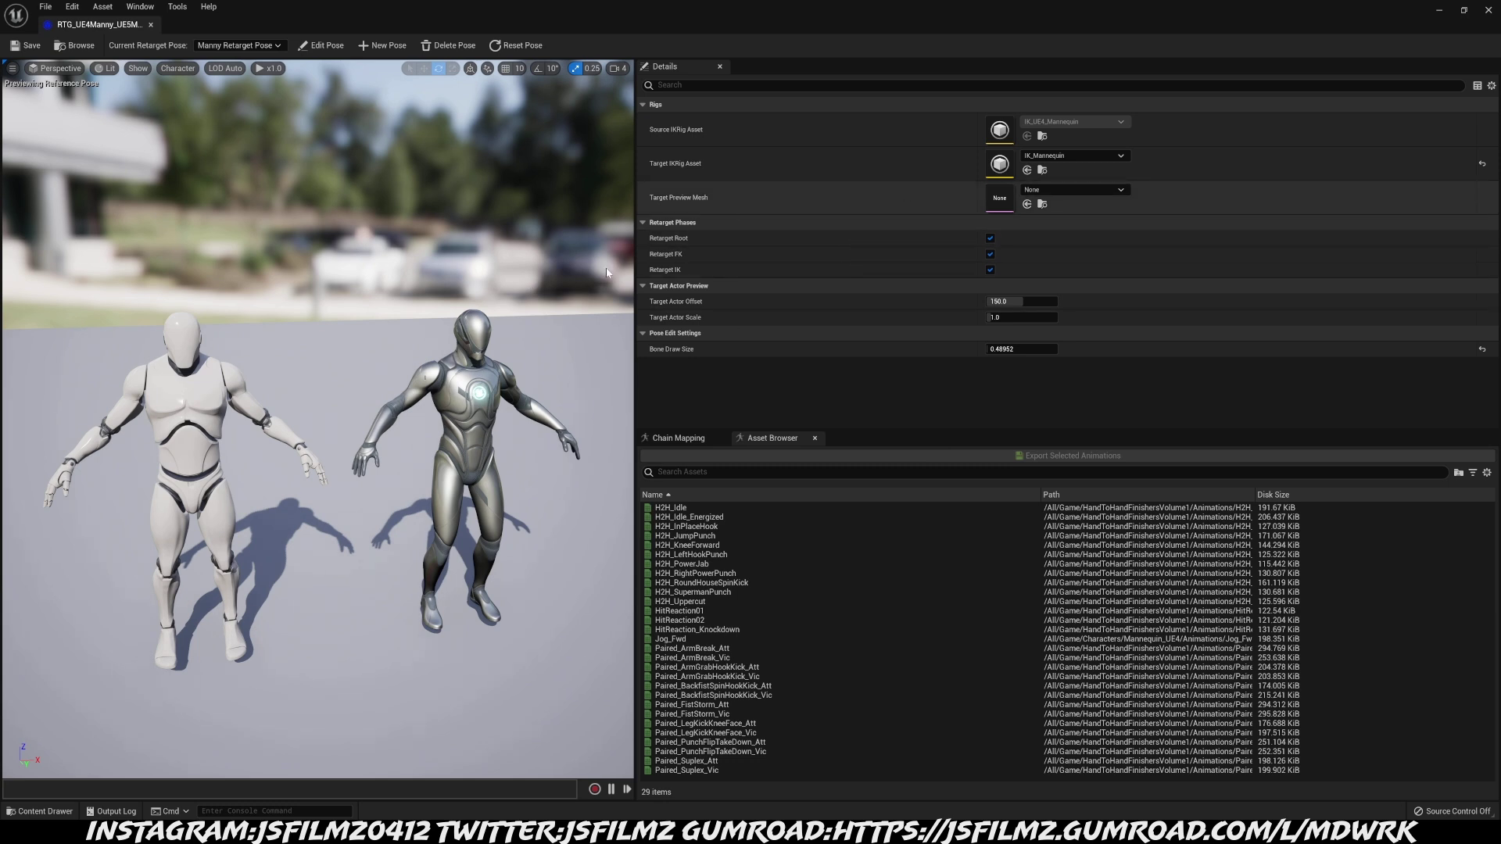
click(1062, 156)
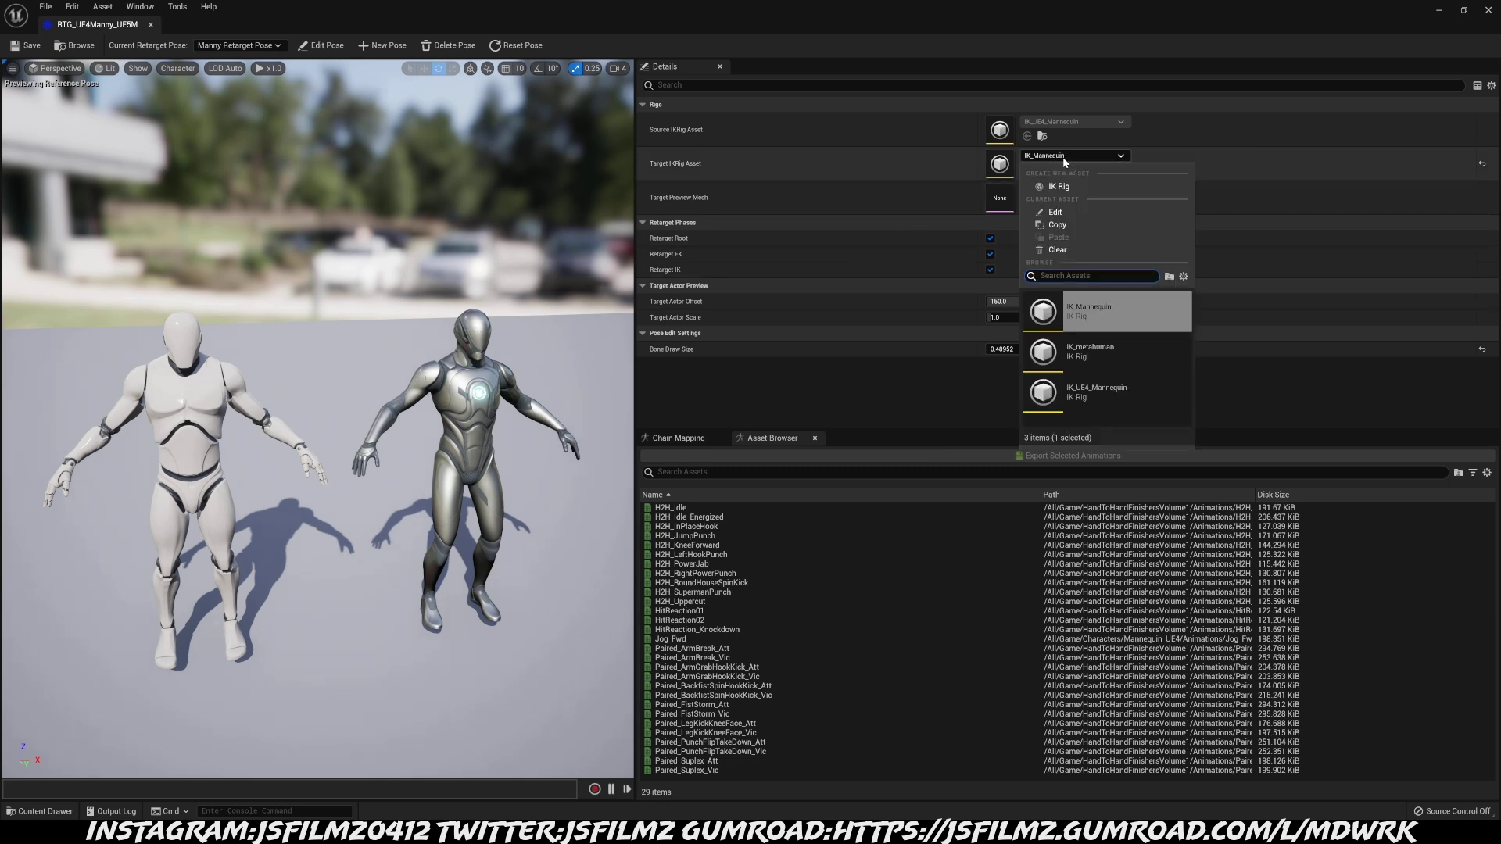
click(1096, 353)
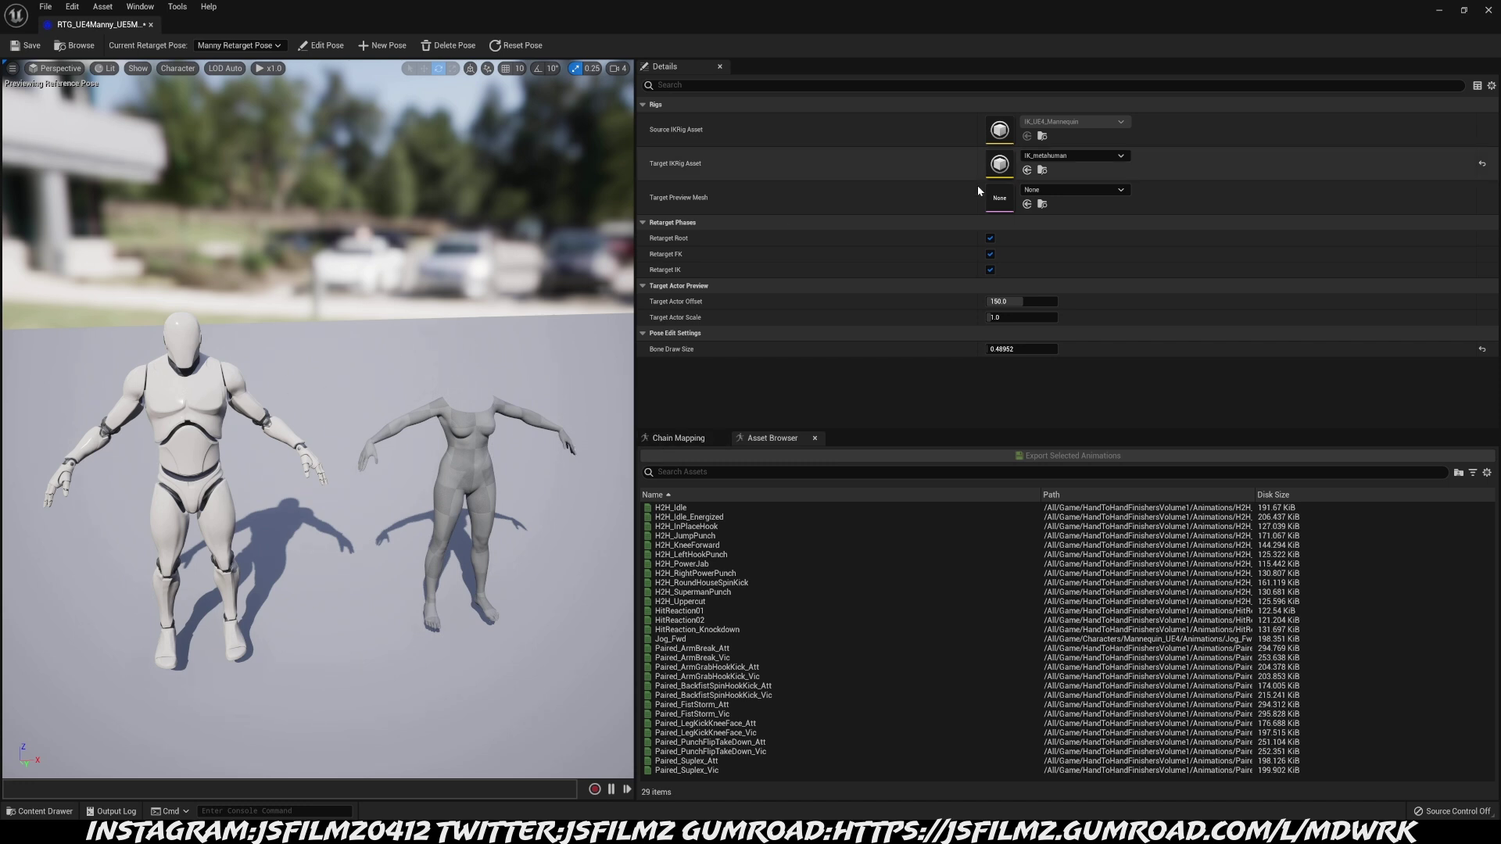
click(1098, 197)
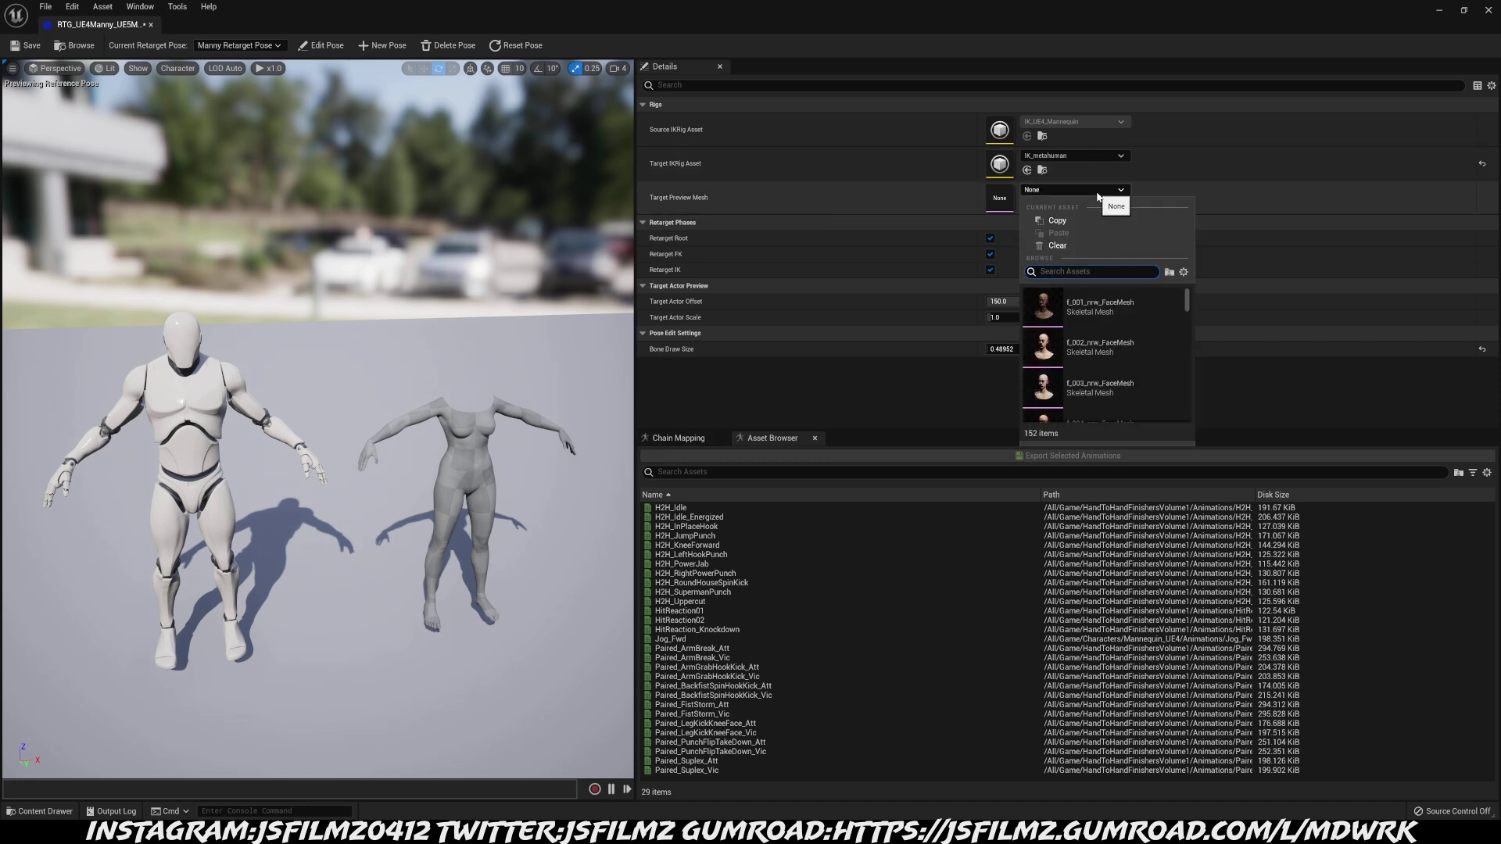
text(f_Me)
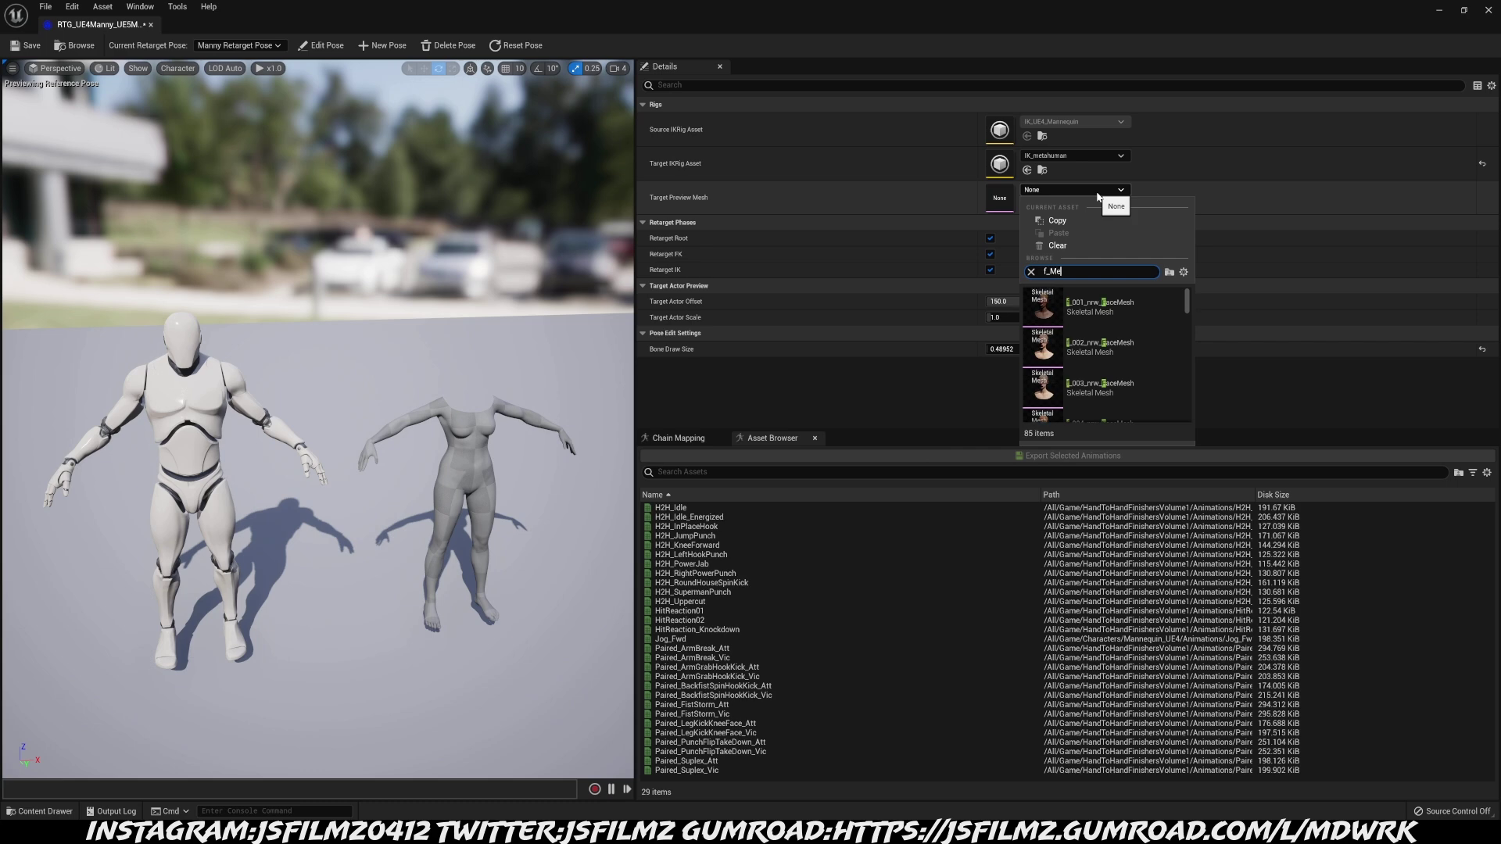
text(d)
click(1104, 346)
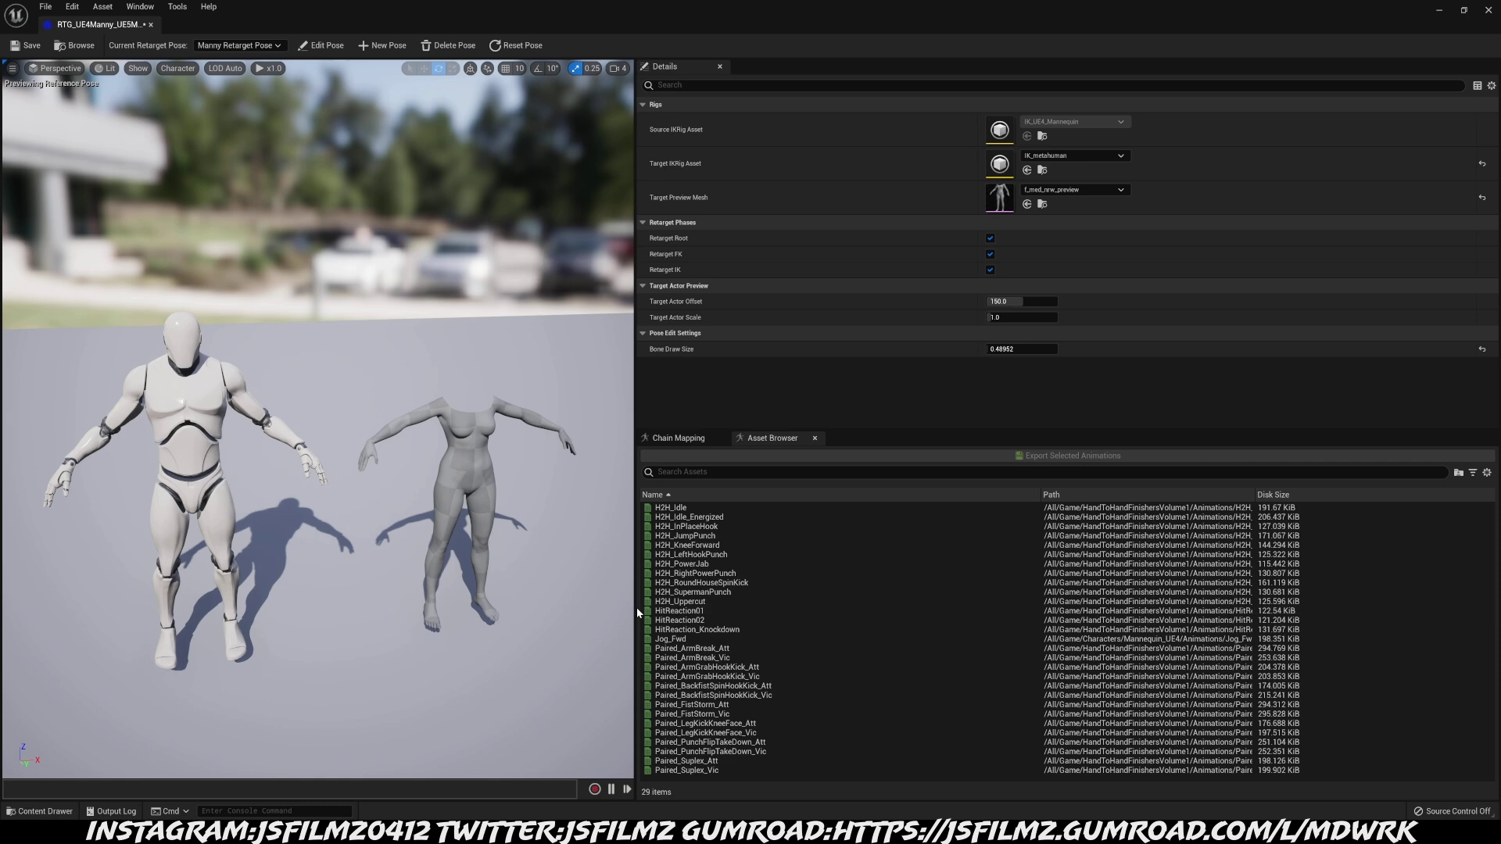
Preview the H2H_Idle animation on both characters, pause it and inspect the target's retargeted pose
click(682, 509)
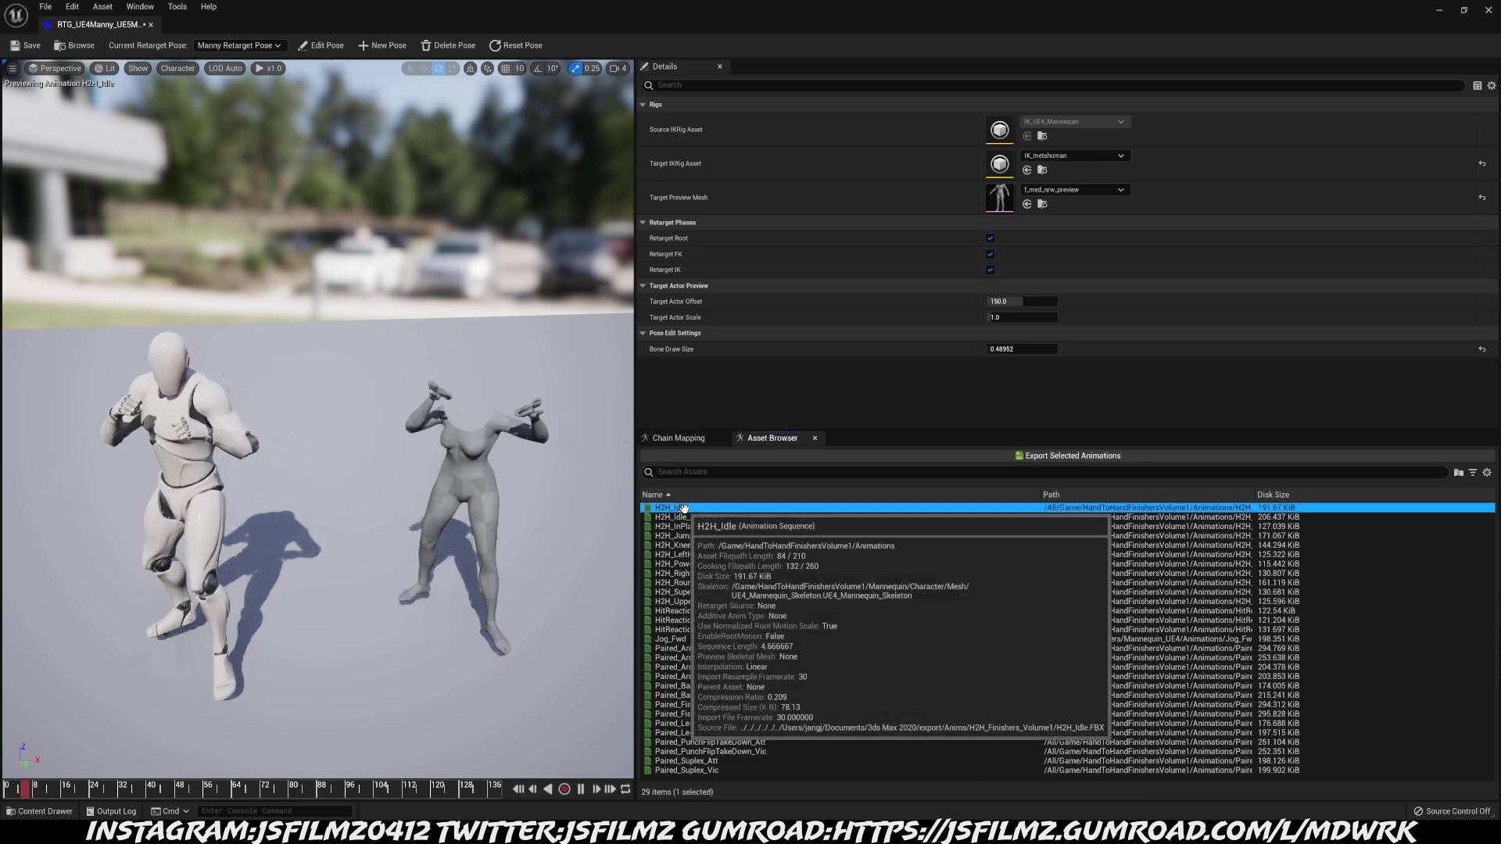
click(579, 790)
drag(493, 426, 477, 415)
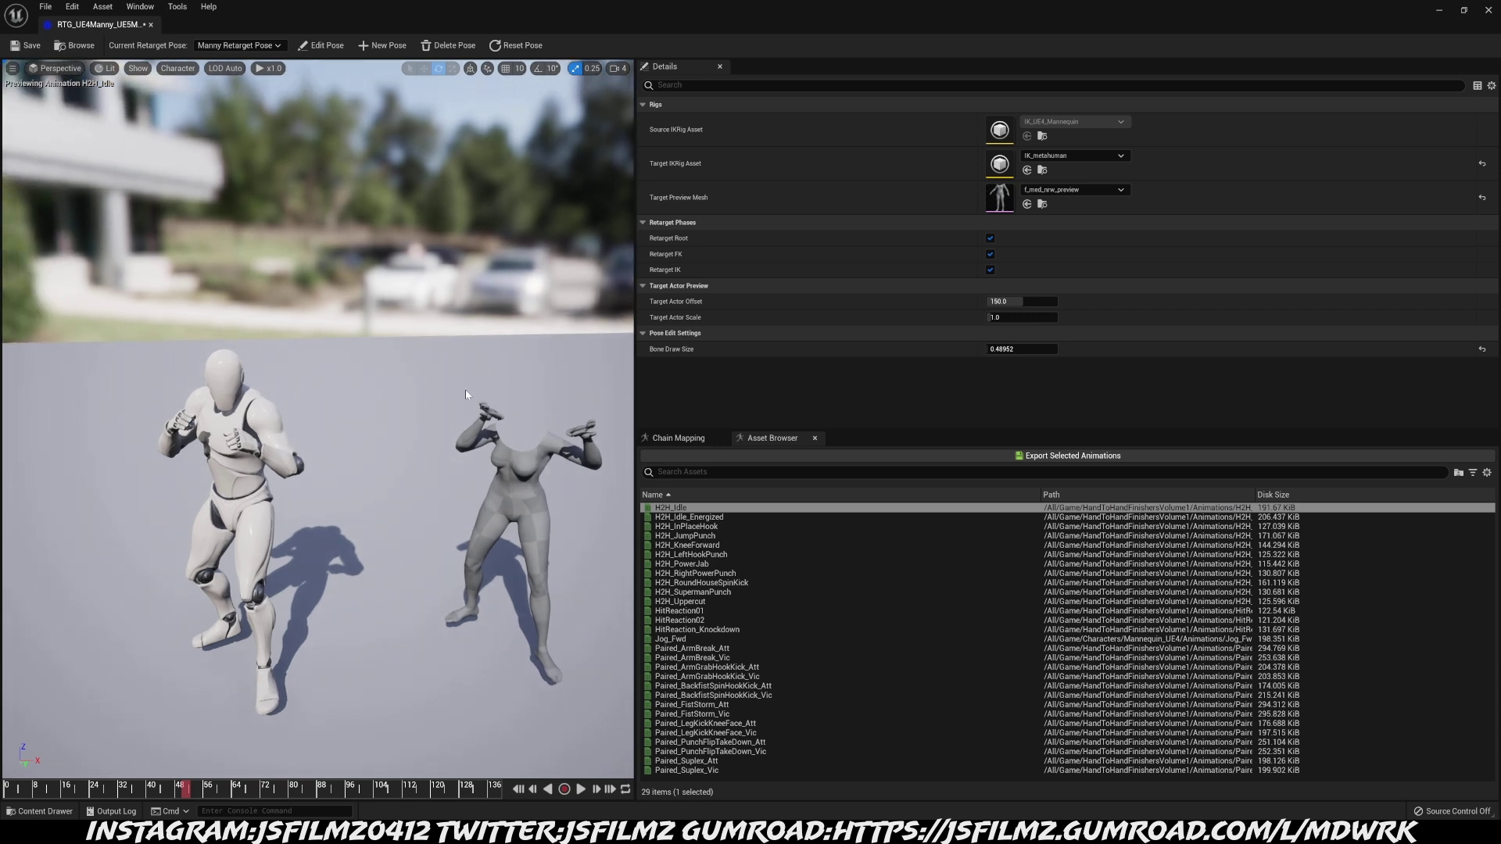
drag(513, 398, 536, 395)
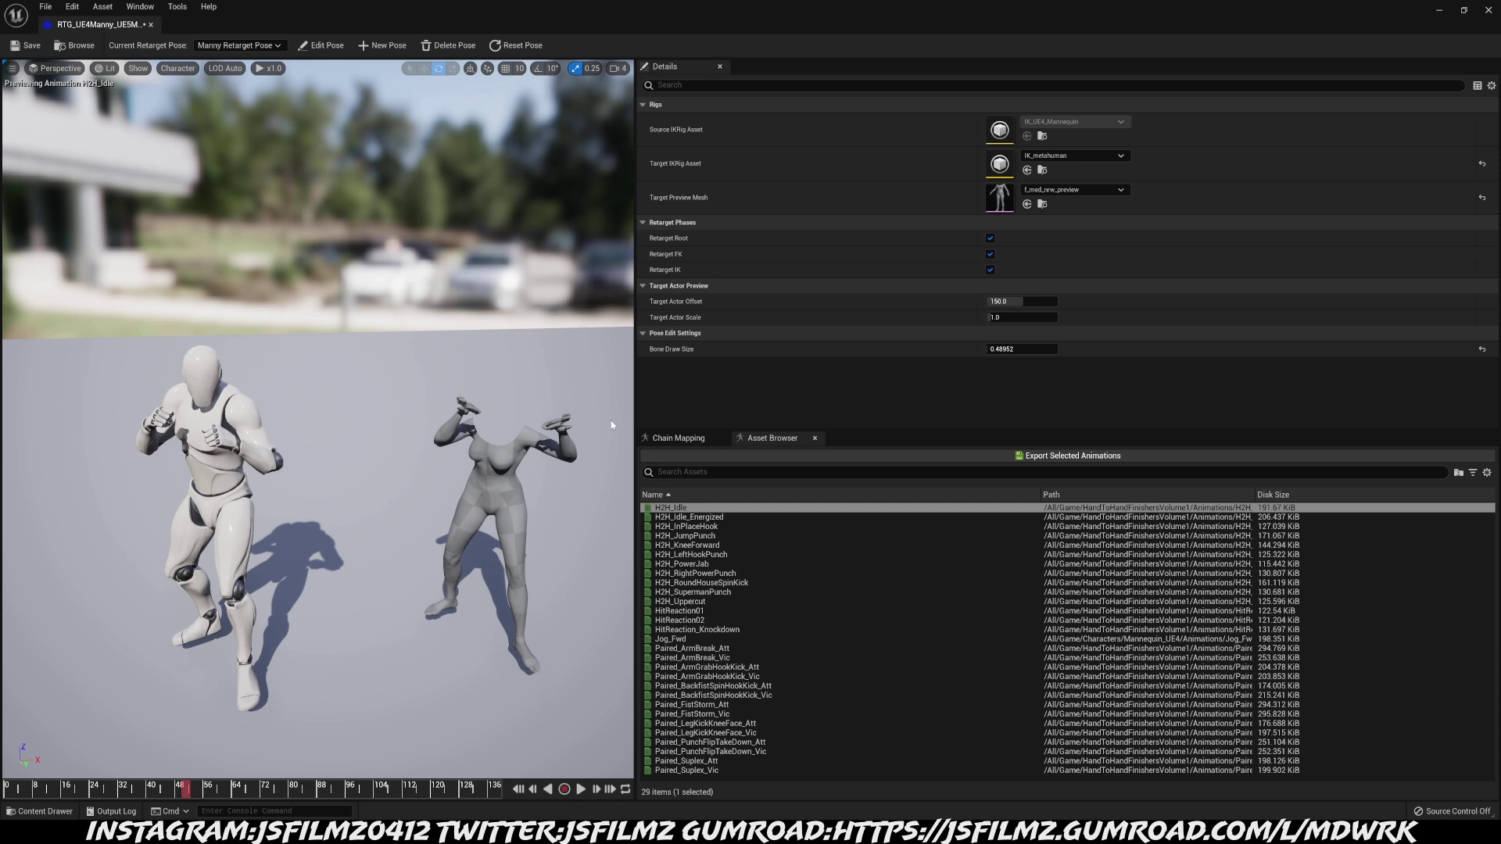
In the chain mapping, set the source chains of LeftPinkyMetacarpal and LeftRingMetacarpal to None
click(663, 438)
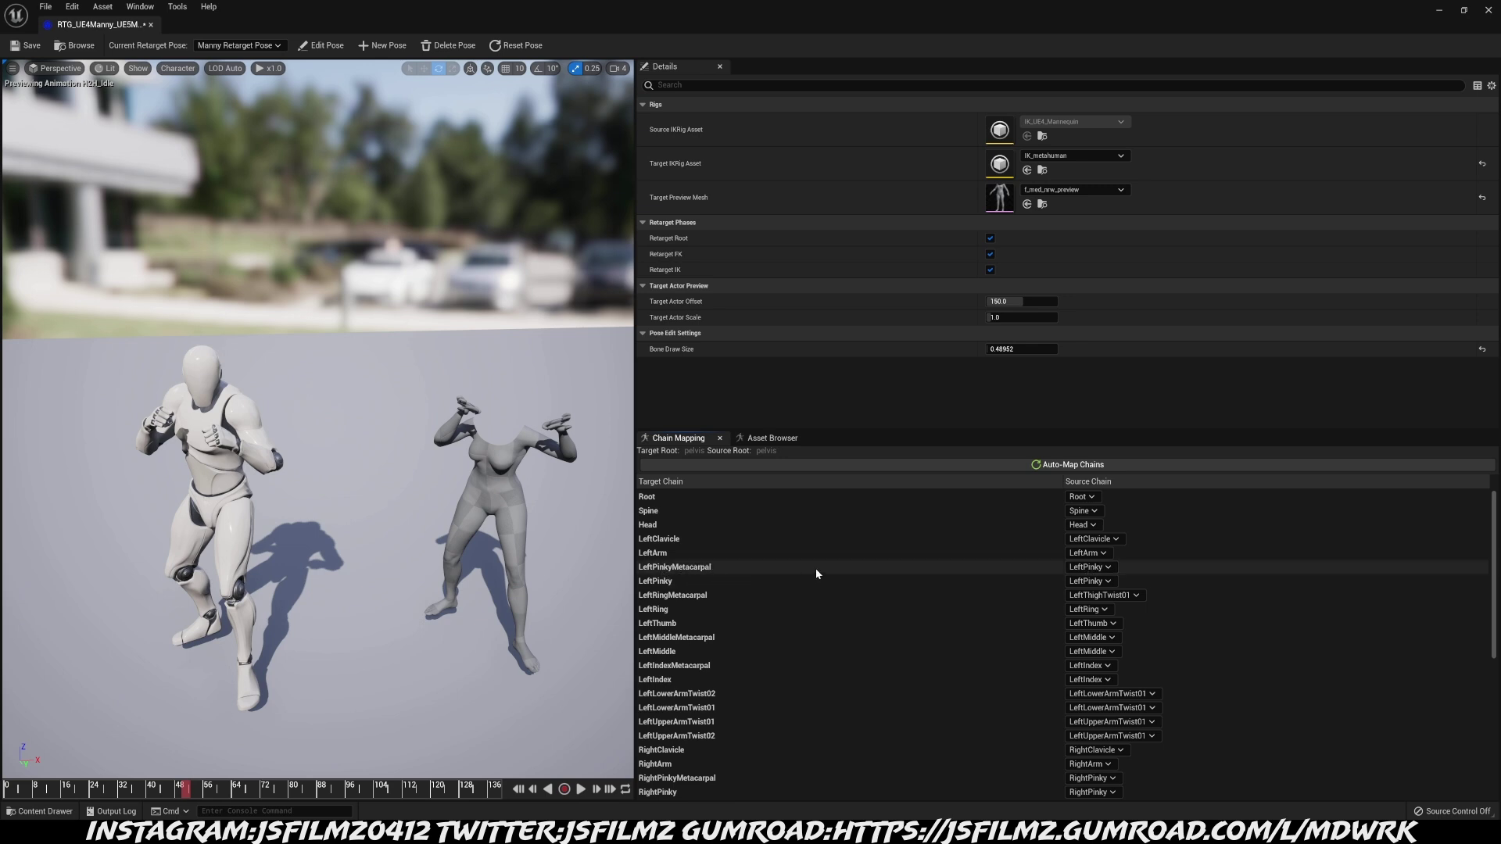
click(1090, 568)
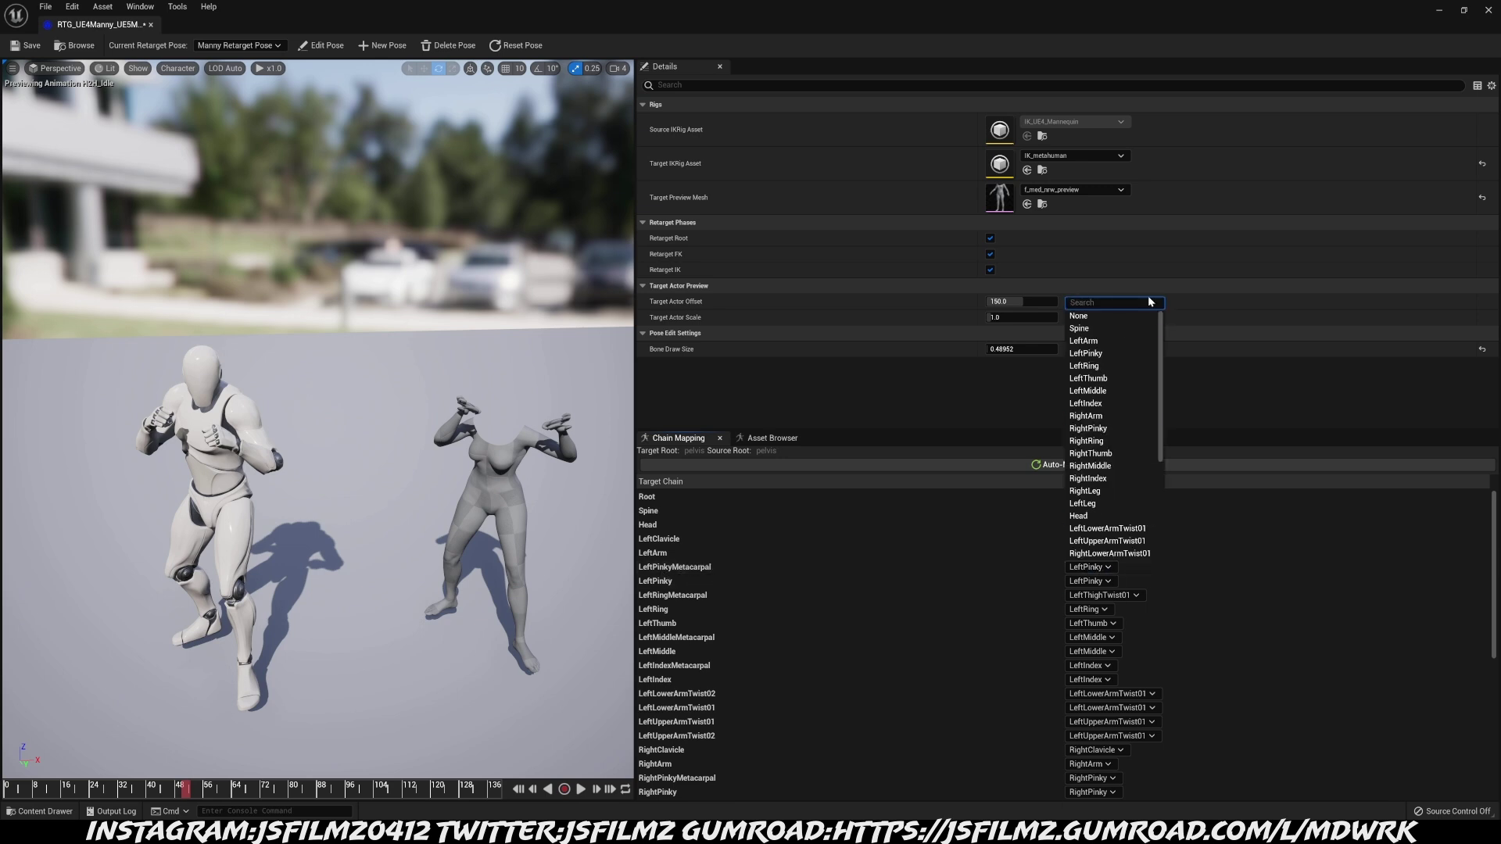
click(1079, 316)
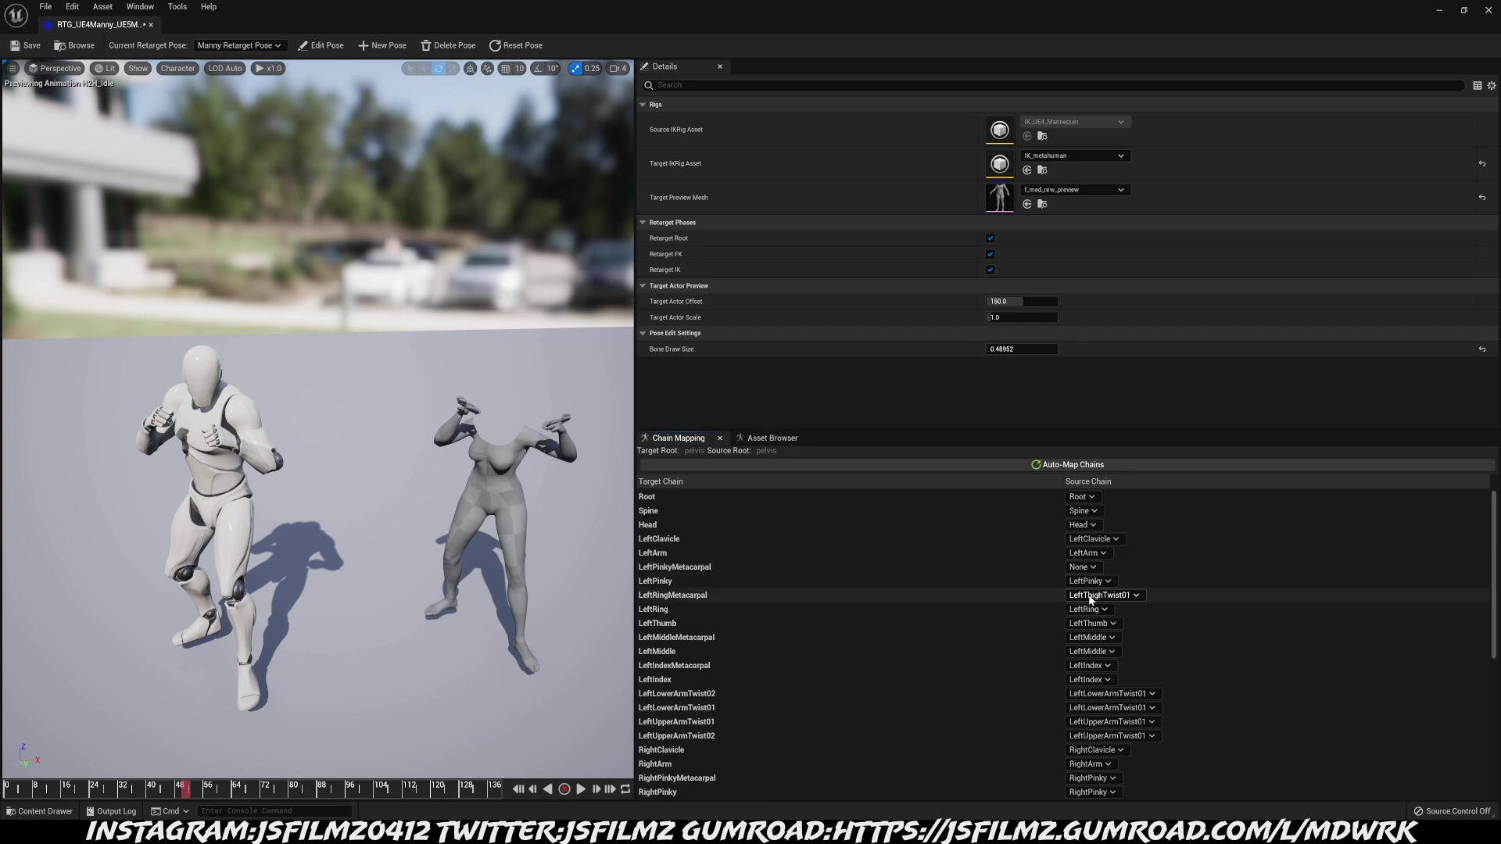
click(1092, 595)
click(1091, 347)
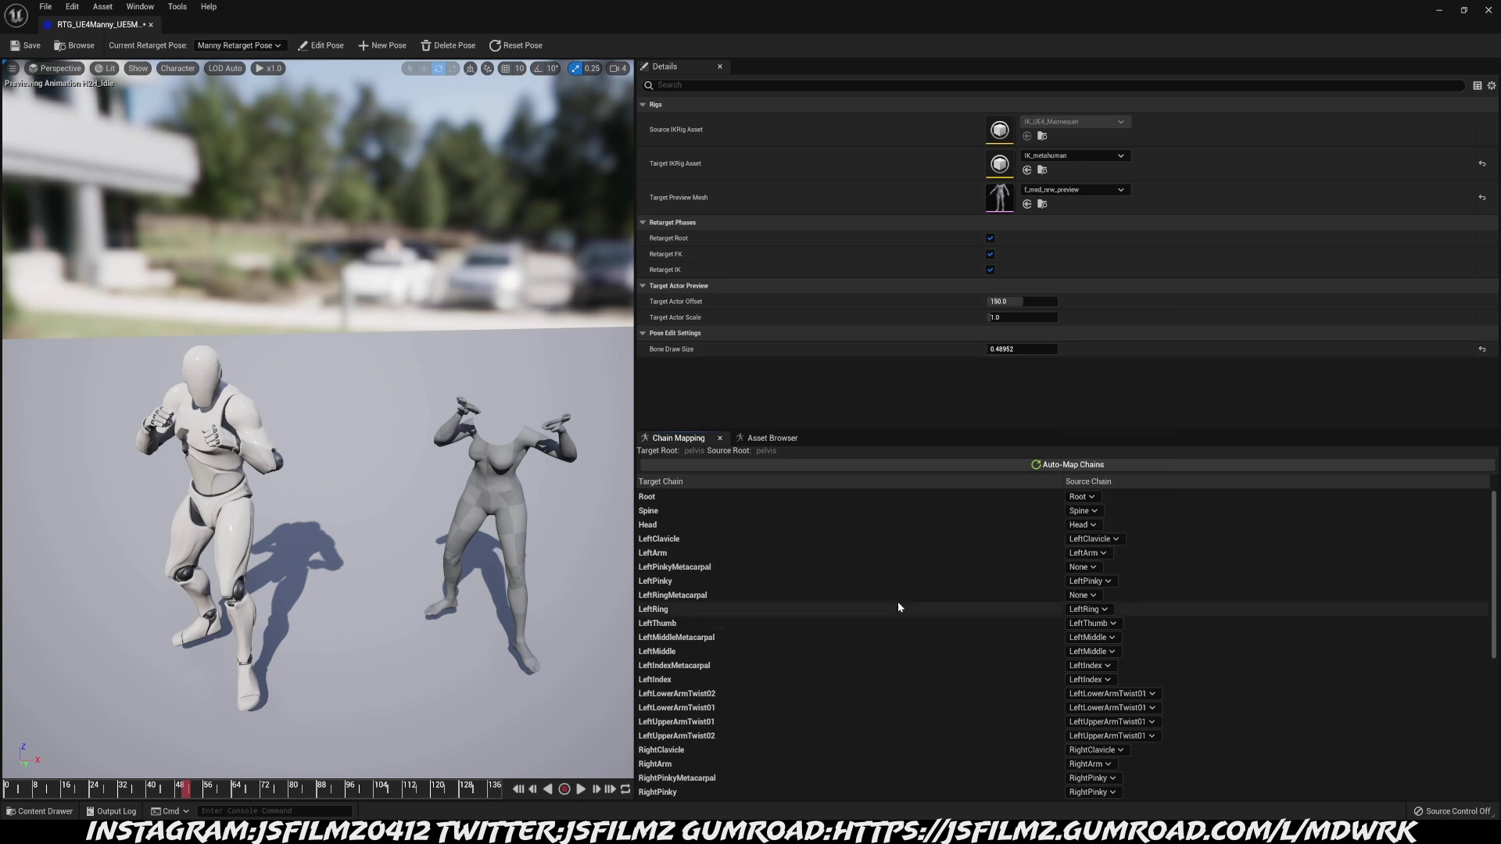
Set the source chains of LeftMiddleMetacarpal and LeftIndexMetacarpal to None
click(1101, 637)
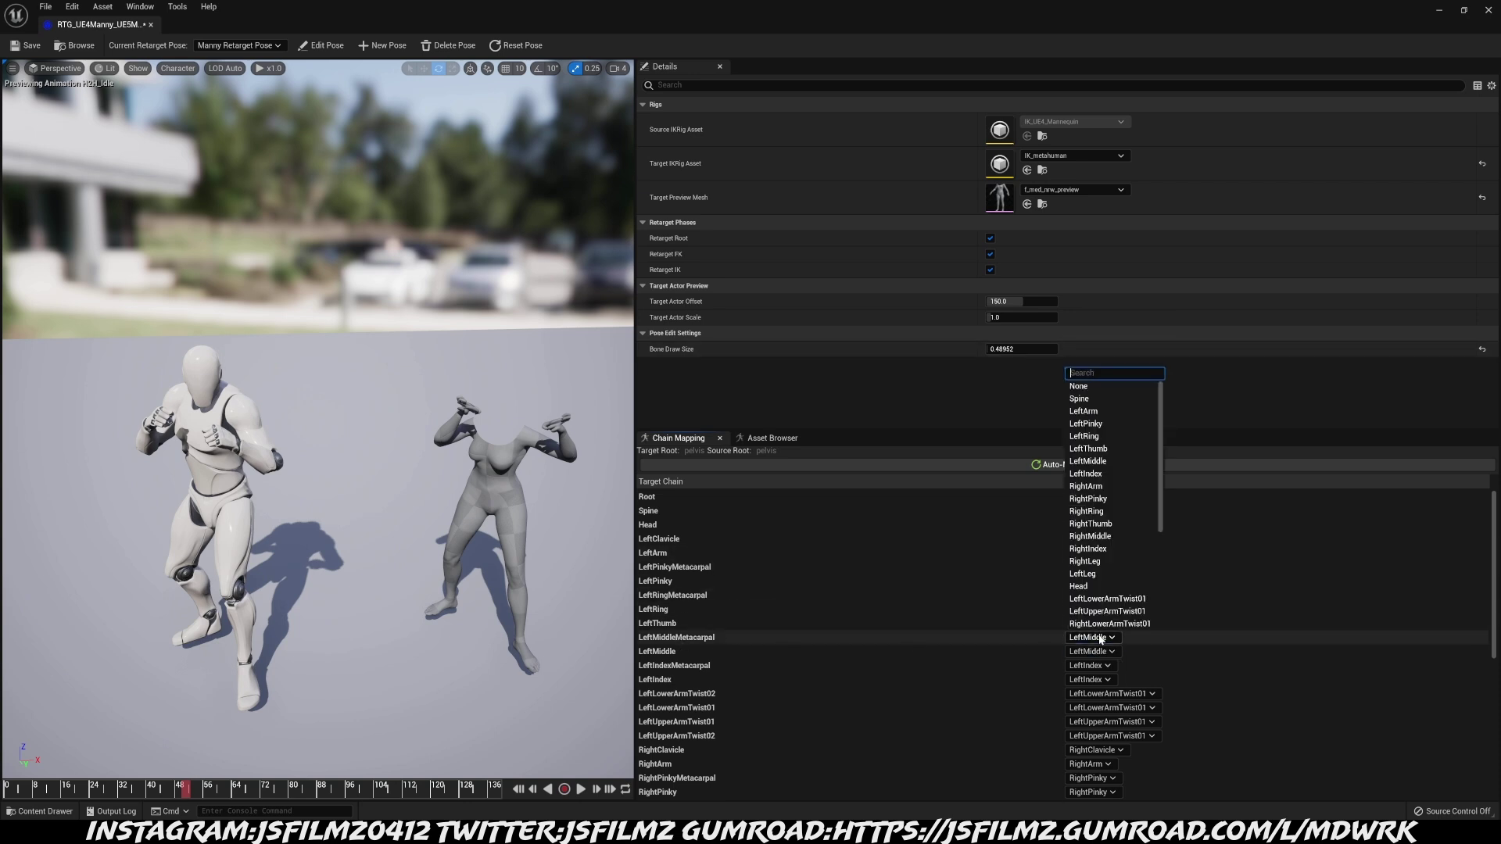
click(1086, 386)
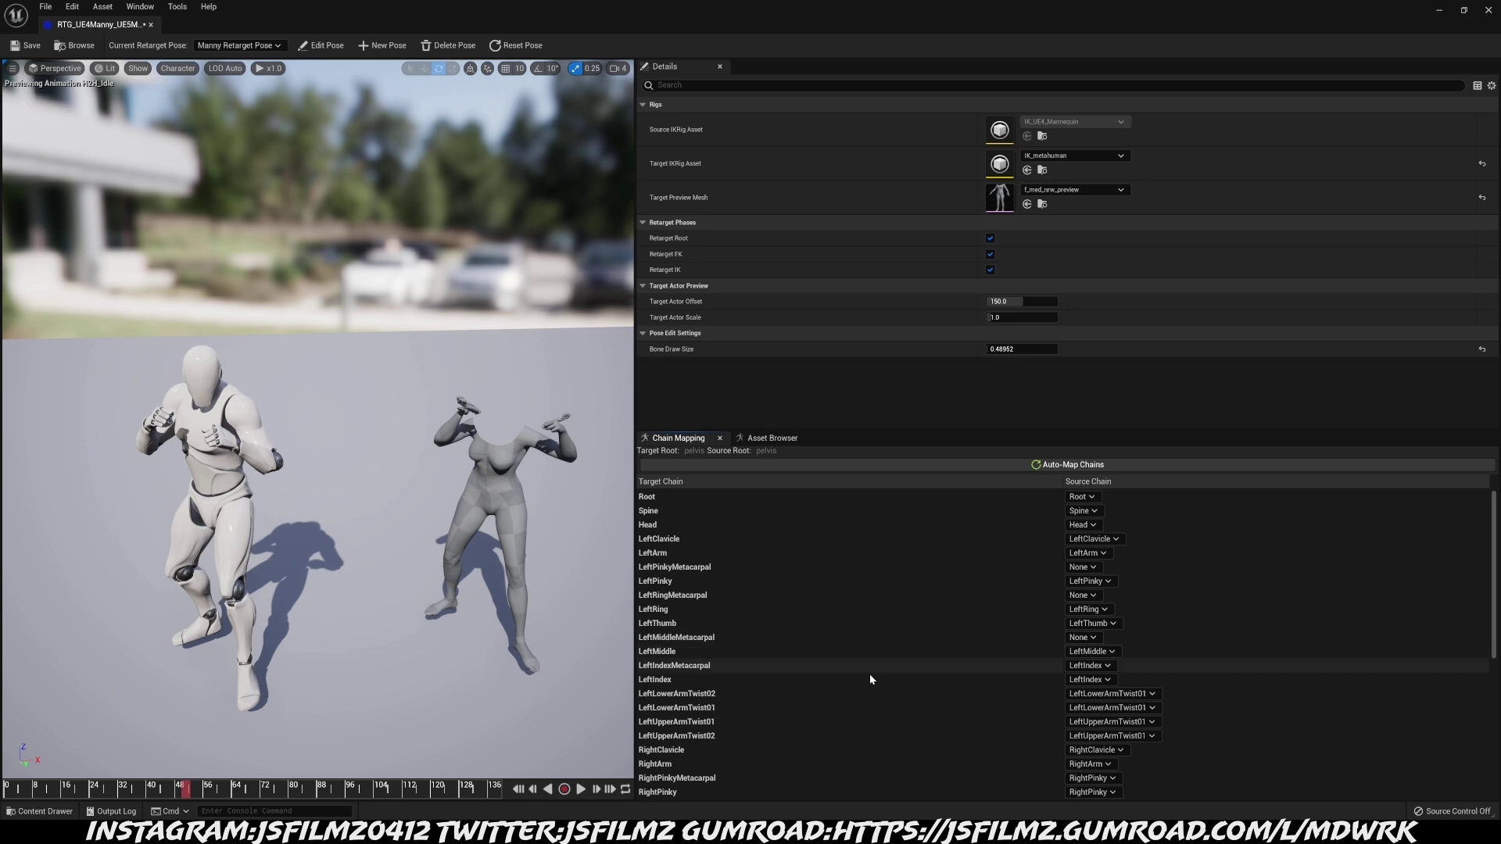
click(1088, 665)
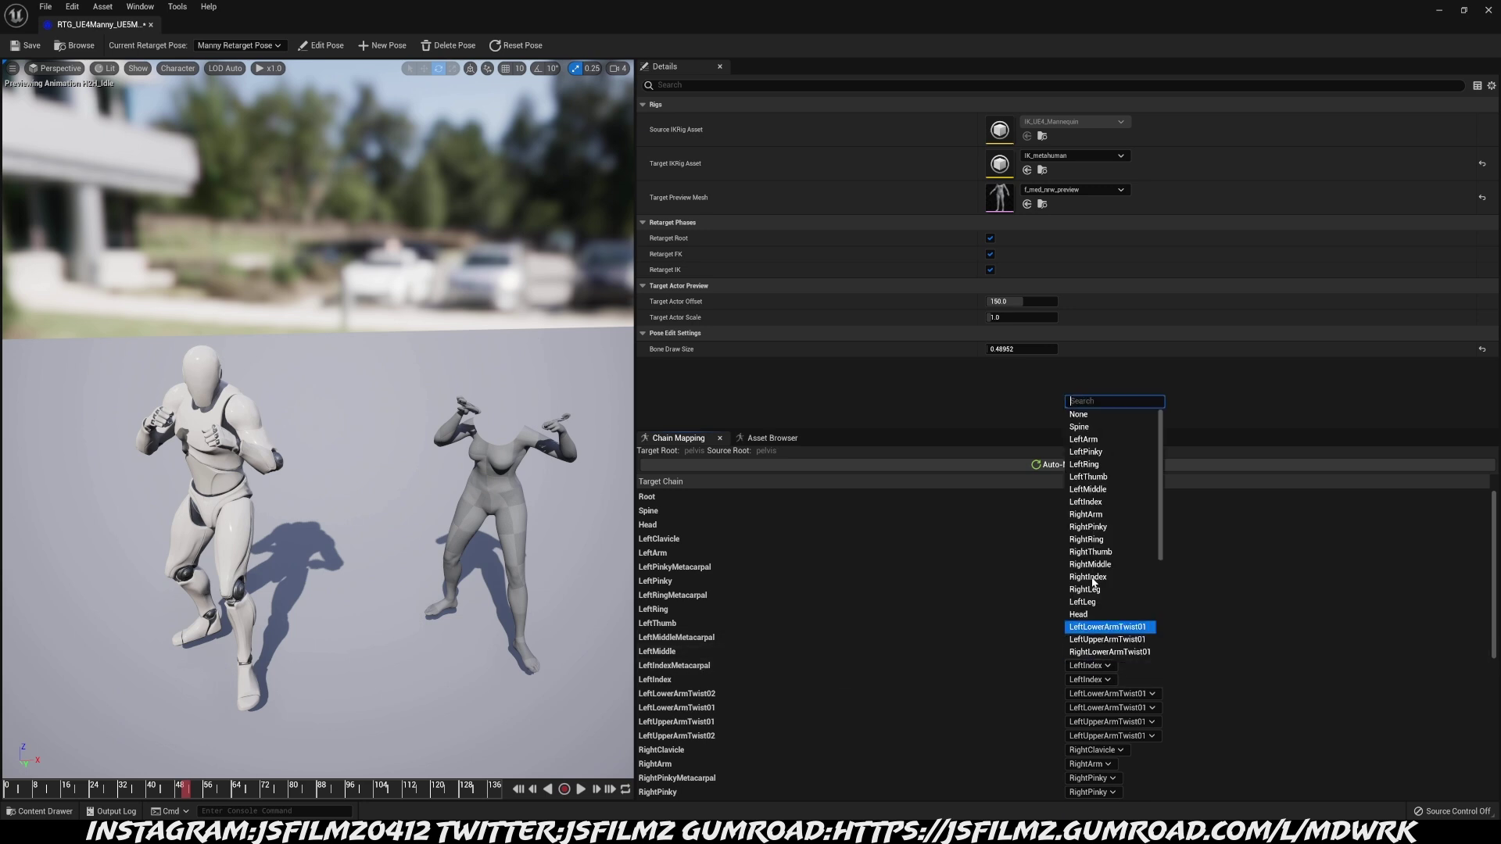
click(1088, 418)
Set the source chains of RightPinkyMetacarpal and RightRingMetacarpal to None
scroll(1048, 670, down, 2)
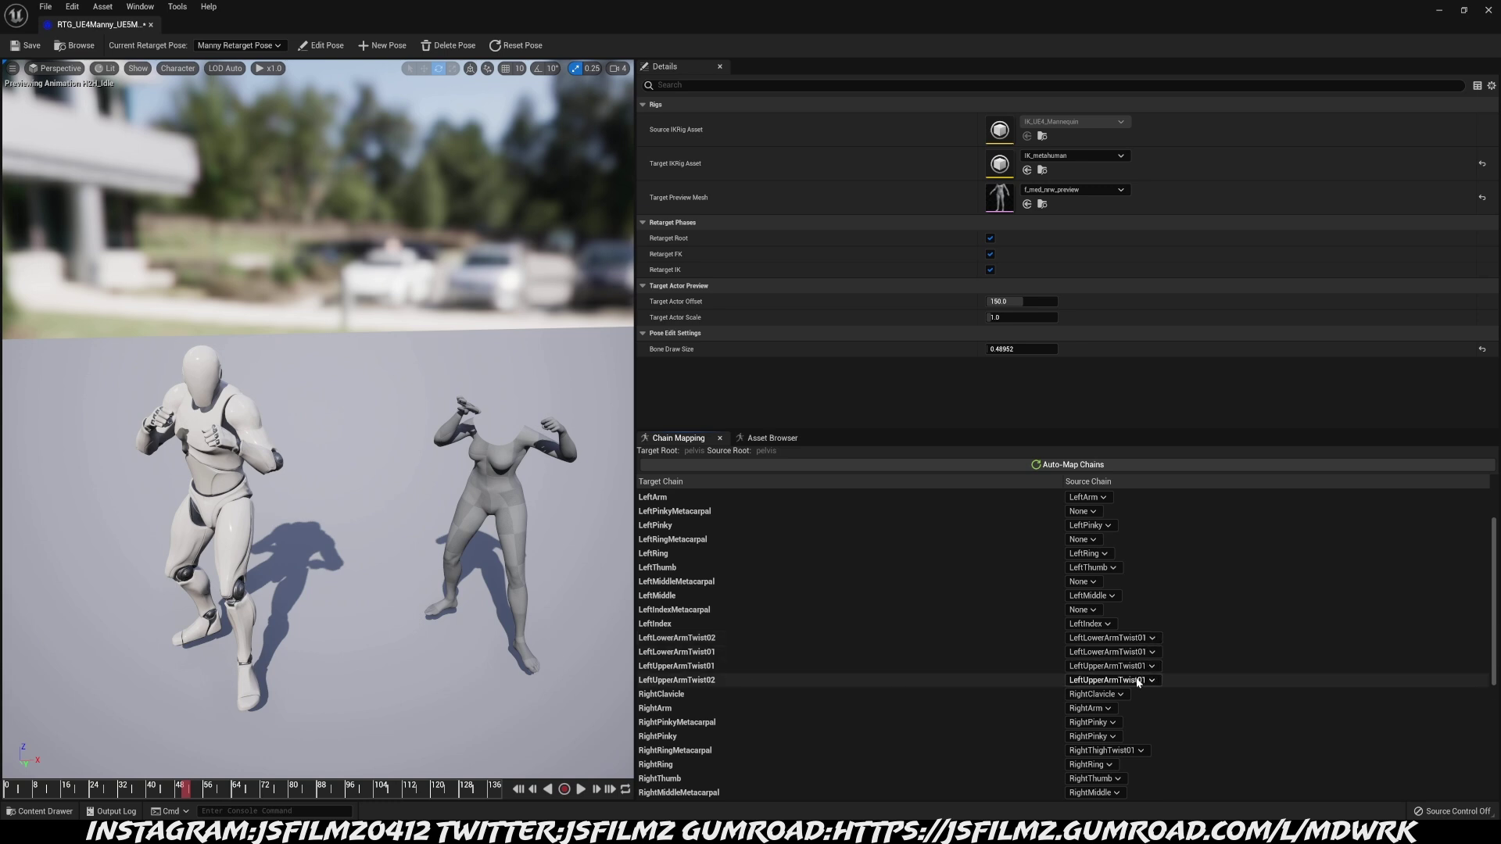
scroll(1133, 659, down, 1)
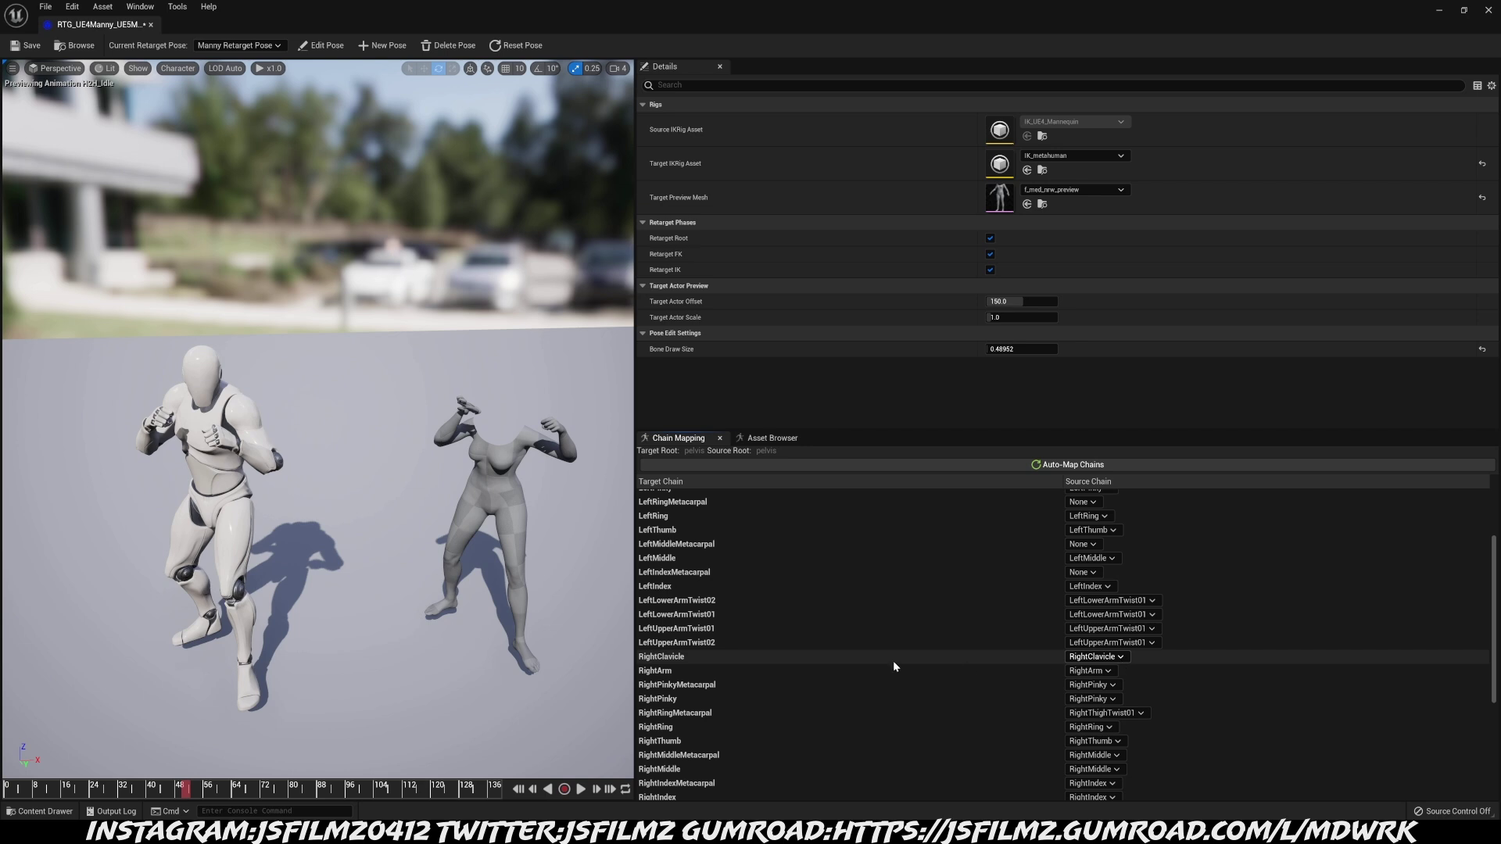
click(1090, 685)
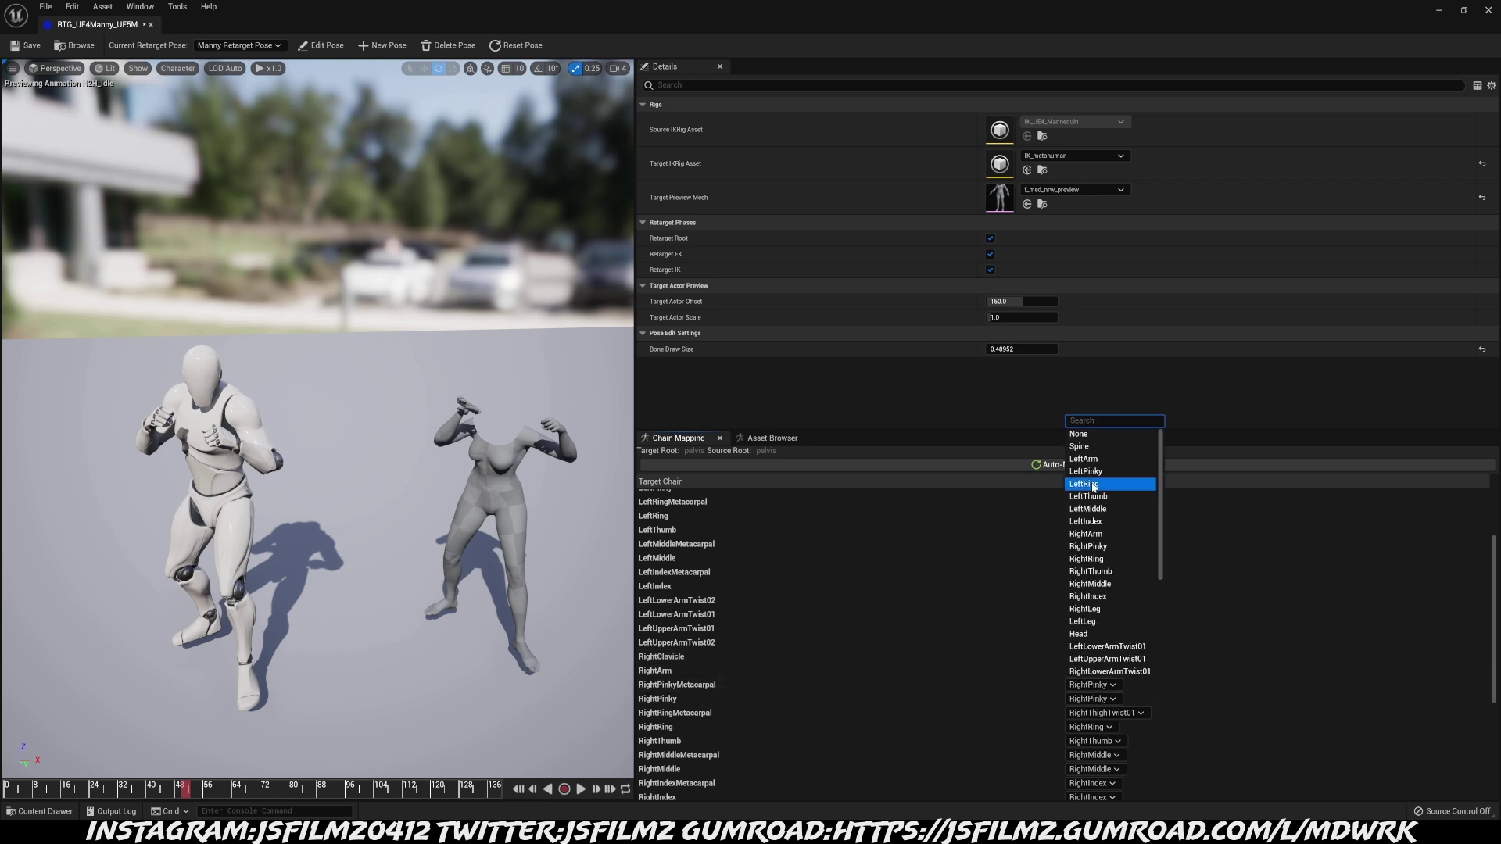
click(1080, 434)
scroll(1118, 658, down, 1)
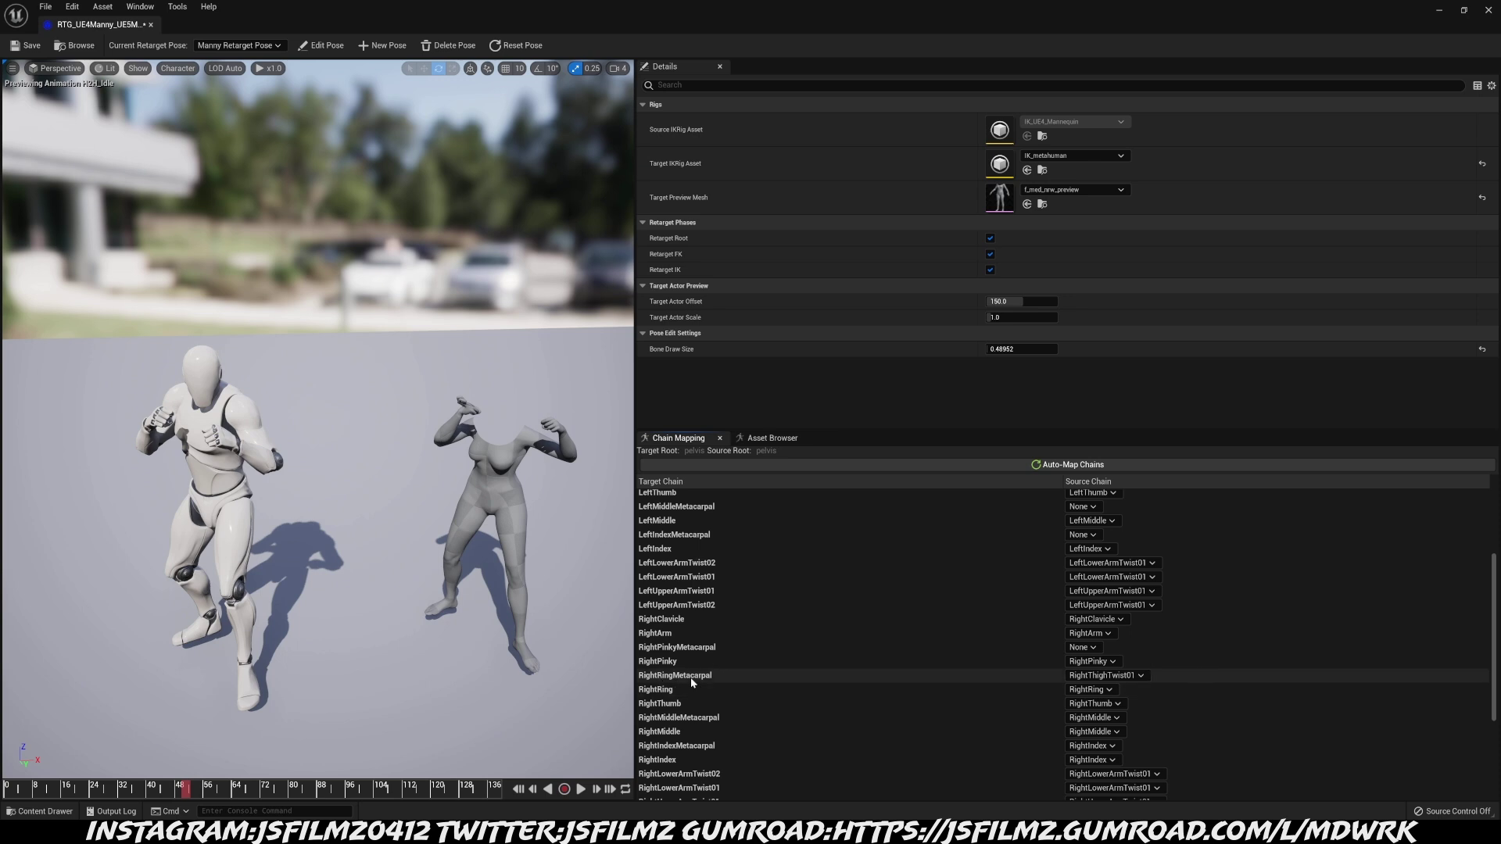
click(1110, 677)
click(1099, 427)
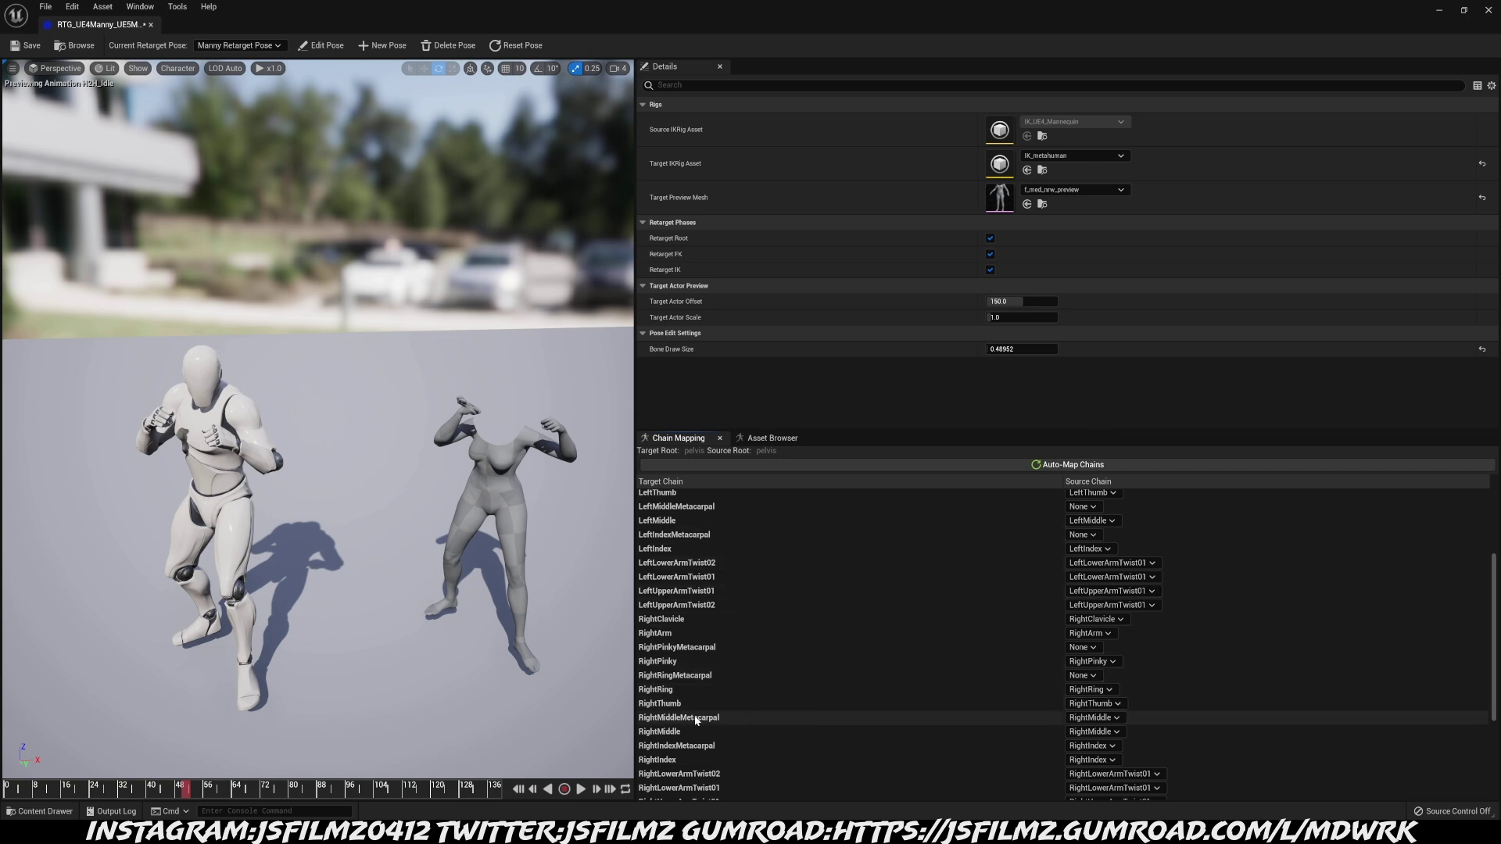
Set the source chains of RightMiddleMetacarpal and RightIndexMetacarpal to None and check the remaining chain mappings
click(1110, 717)
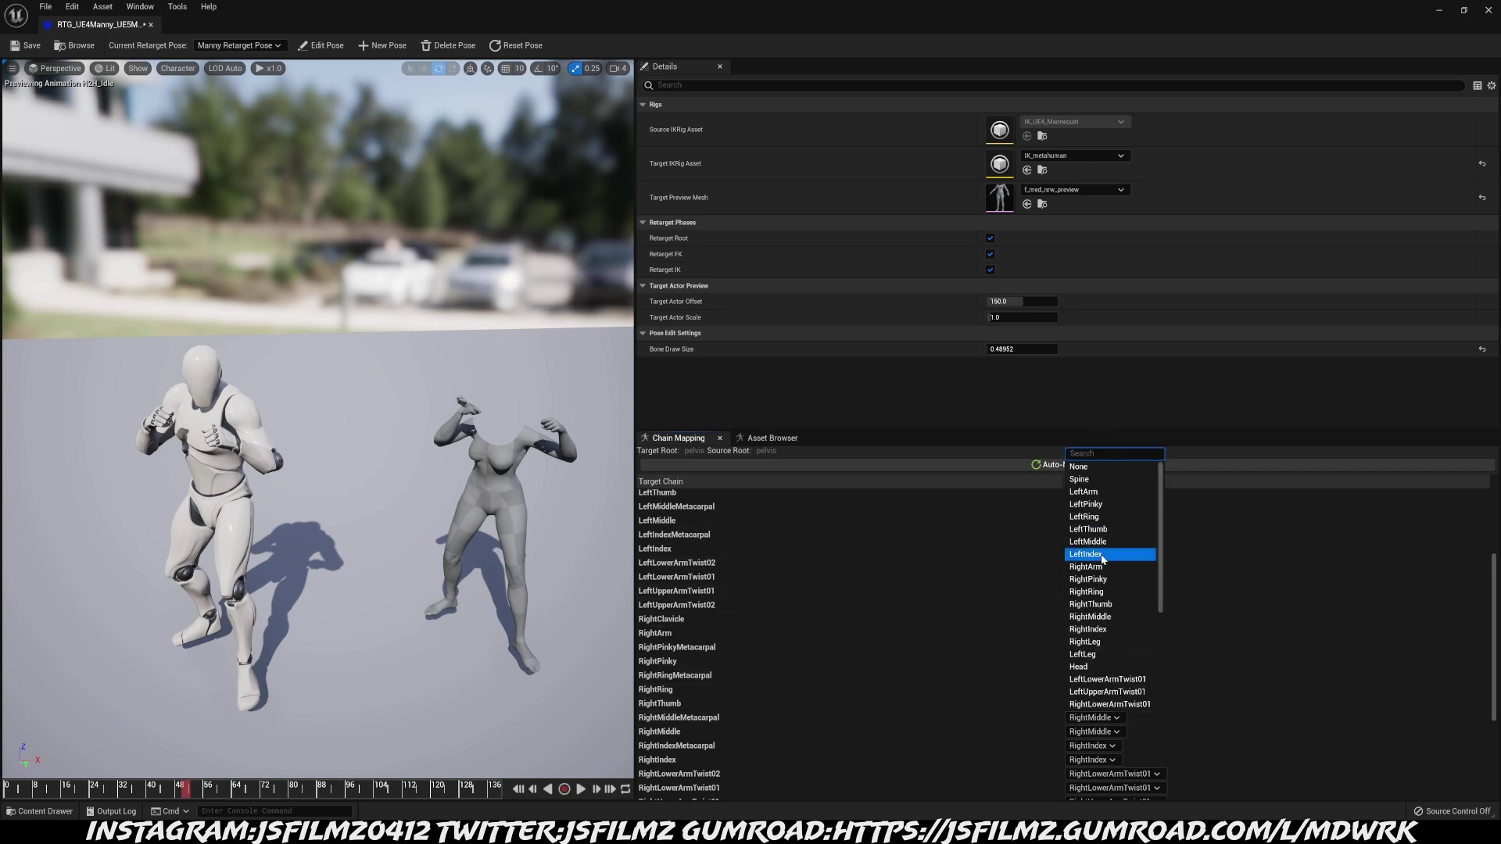
click(1086, 469)
scroll(1181, 683, down, 1)
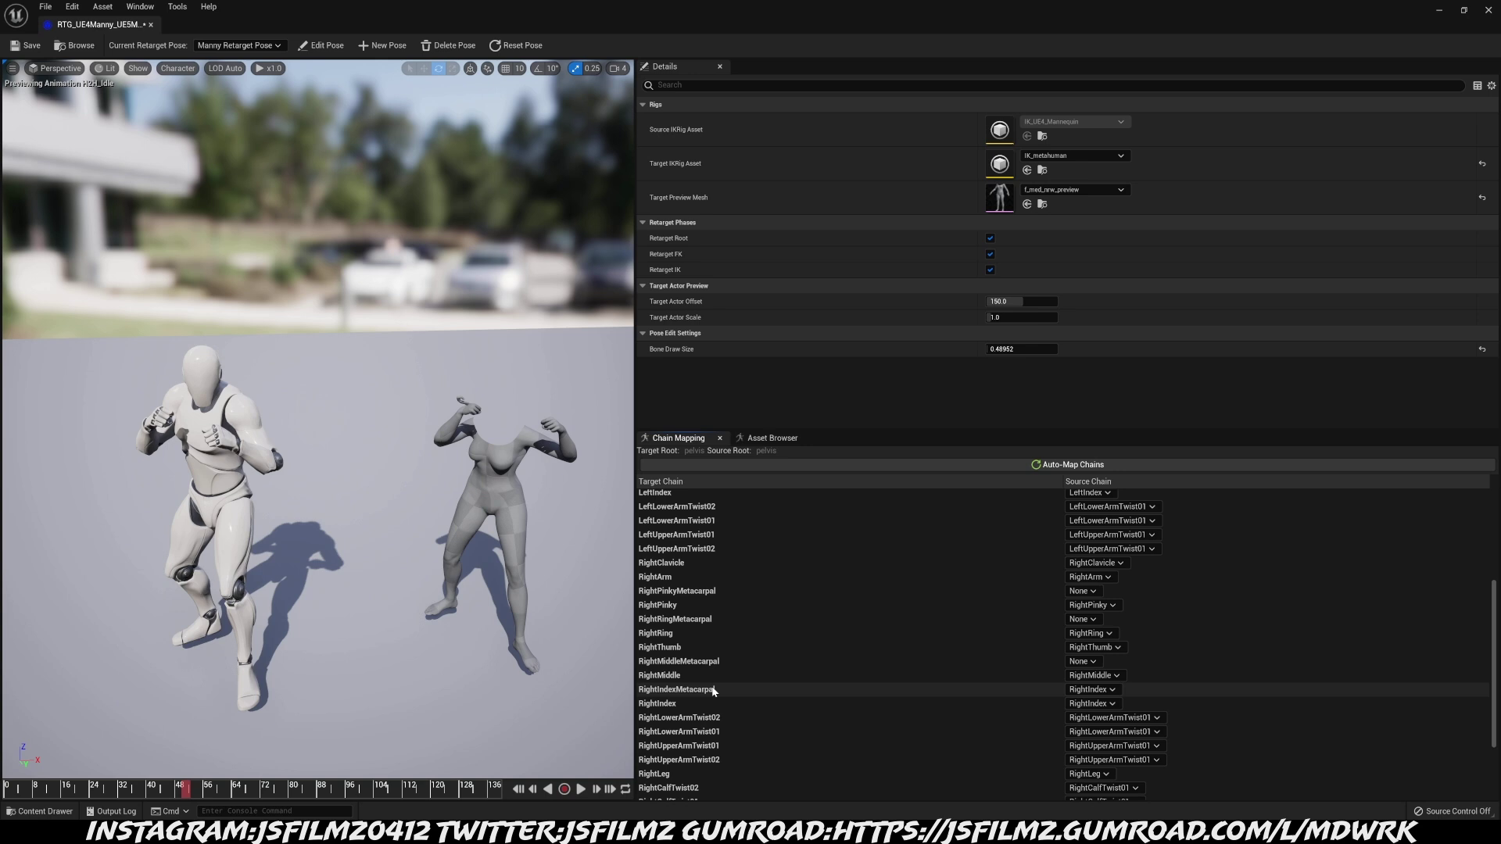
click(1088, 689)
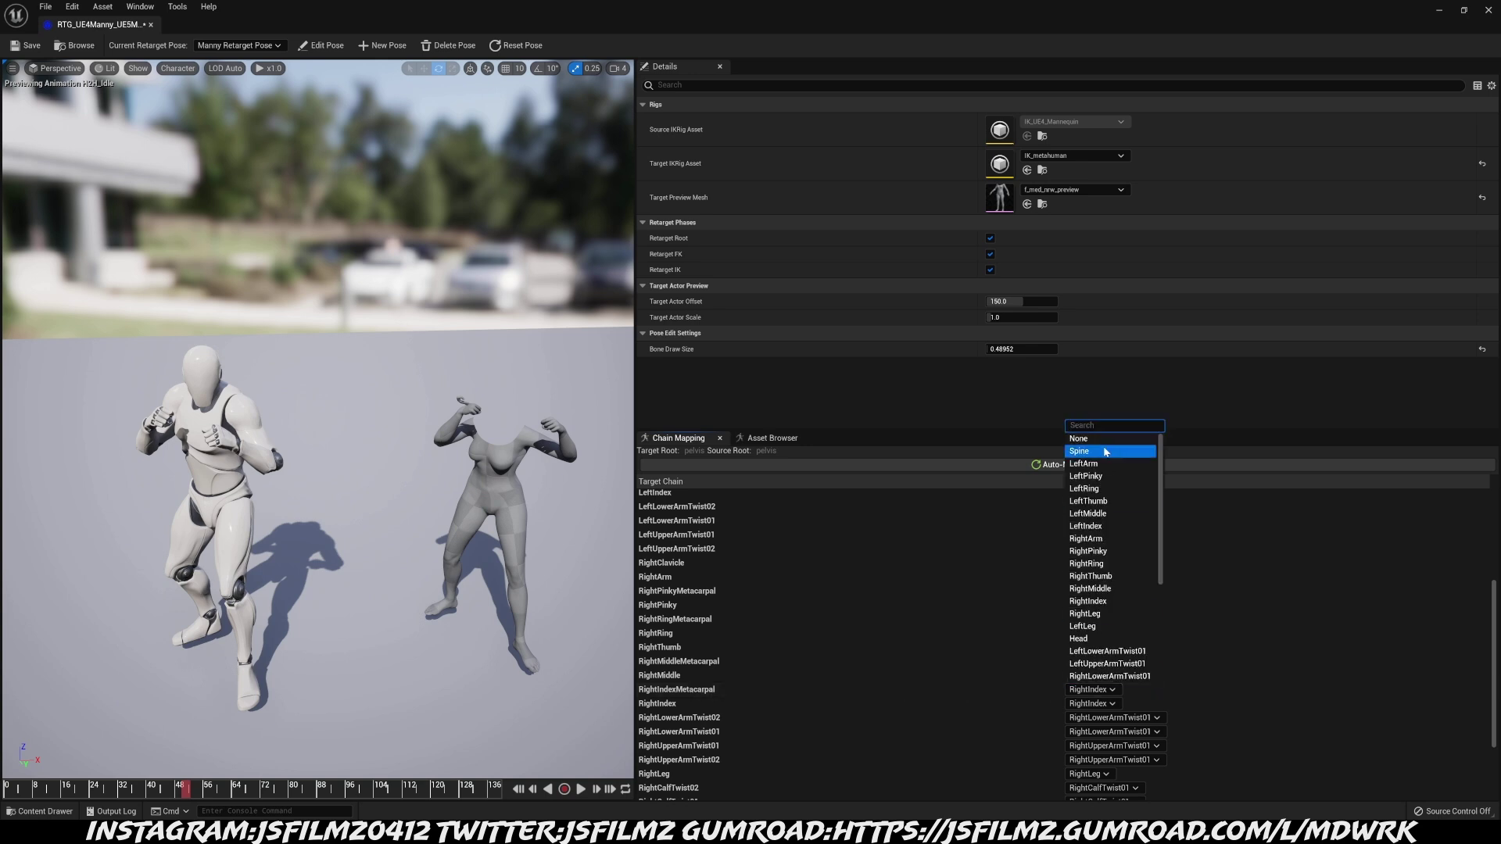
click(1082, 451)
scroll(1124, 700, down, 3)
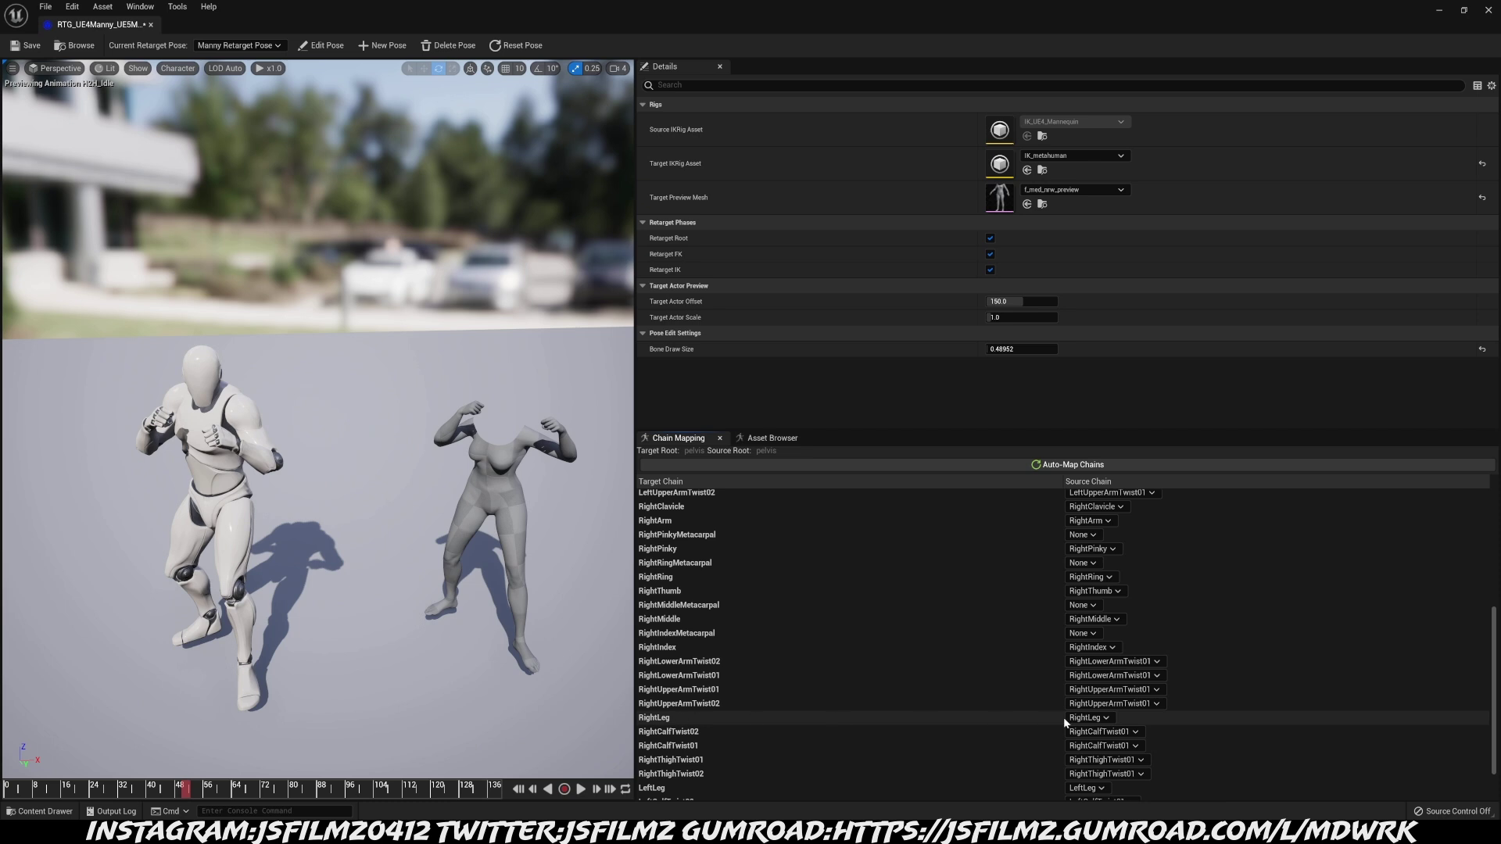
scroll(784, 716, down, 1)
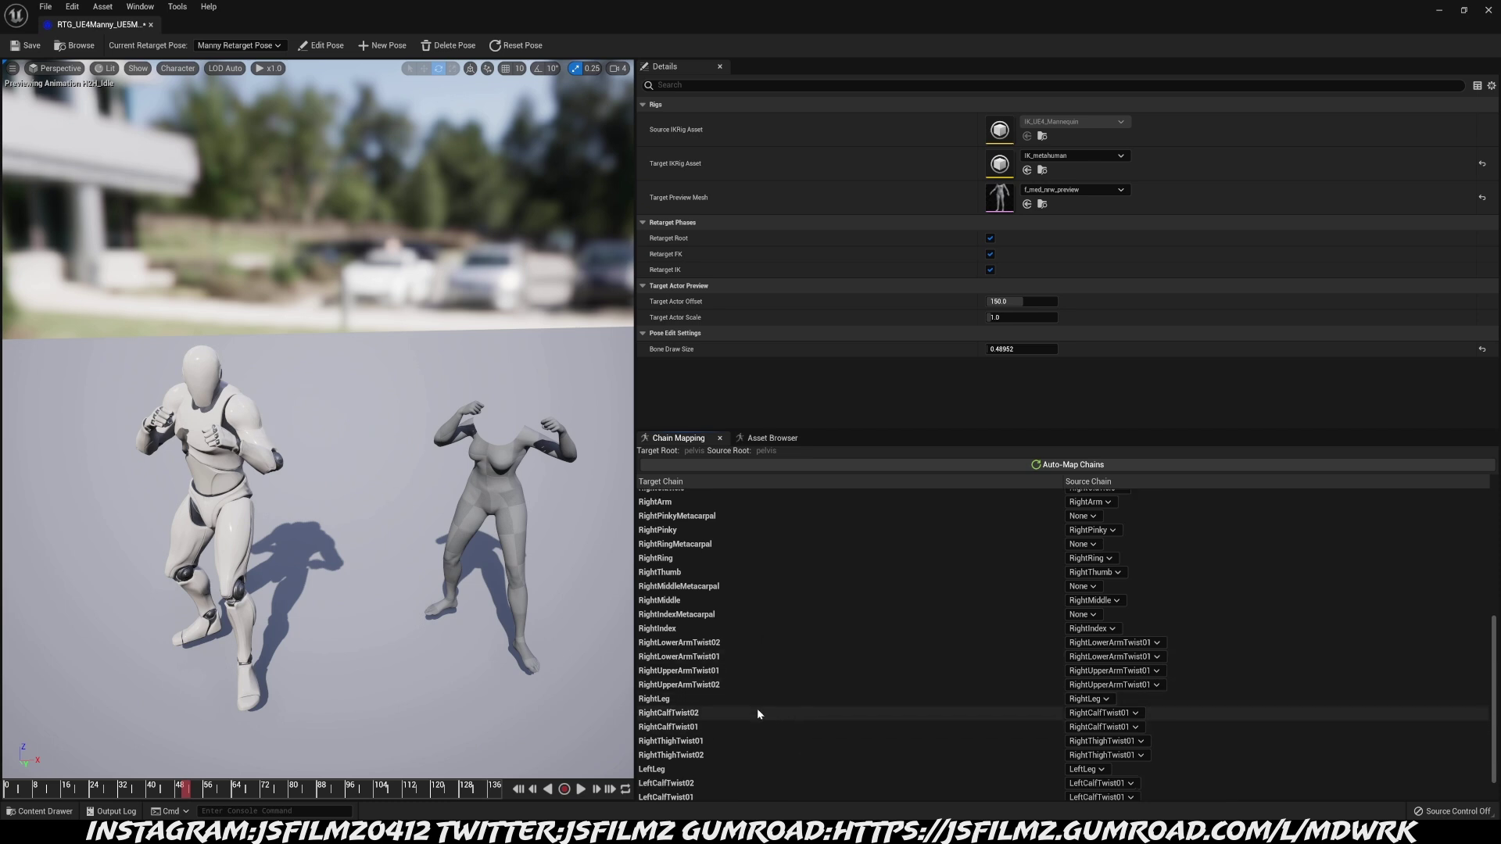
scroll(756, 711, down, 2)
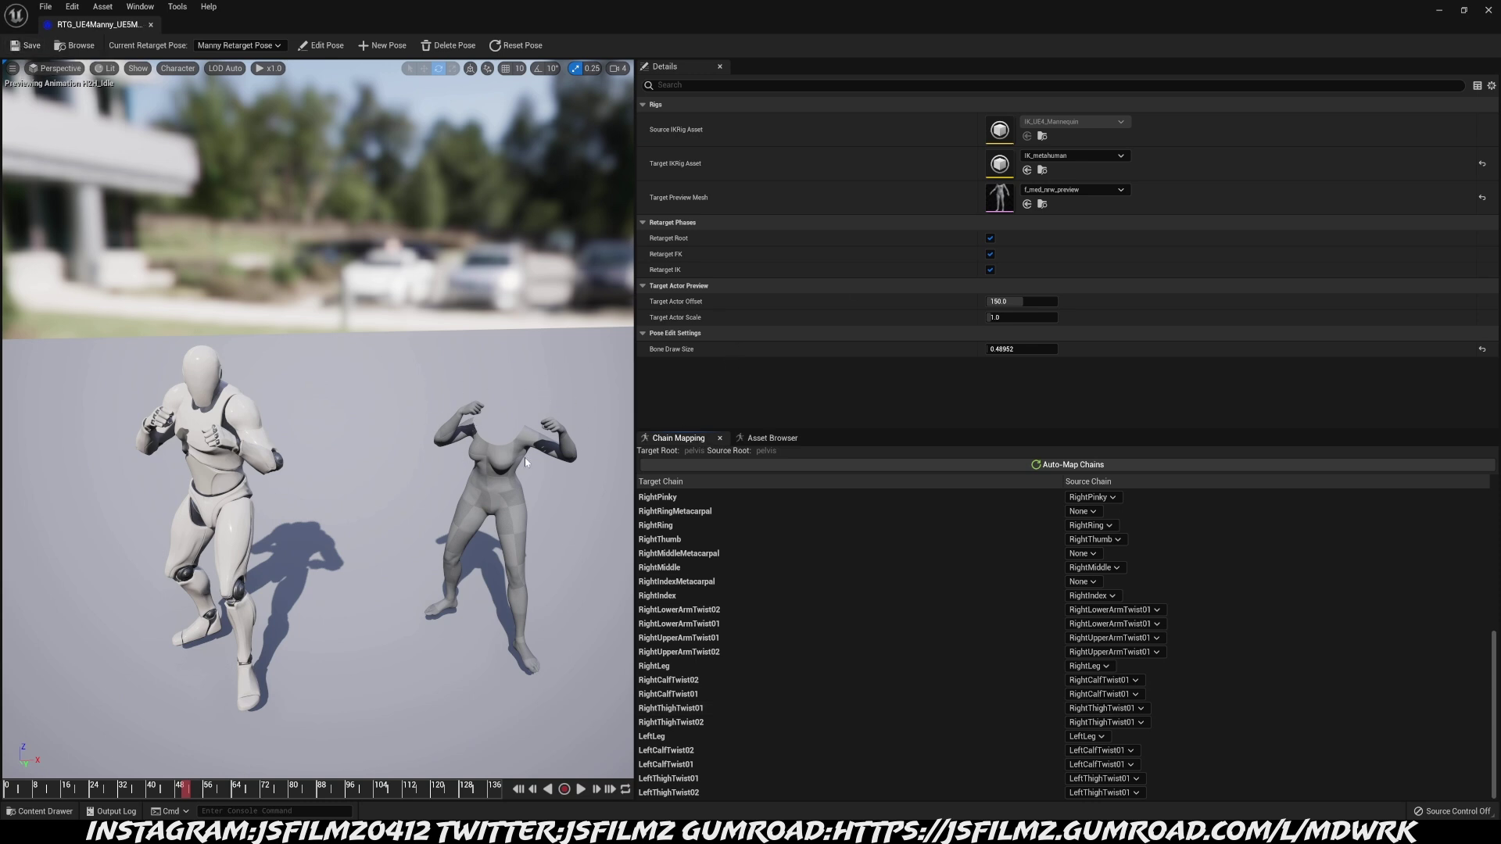
Preview the H2H_SupermanPunch animation on both characters and scrub through it to check the retargeted pose
click(772, 438)
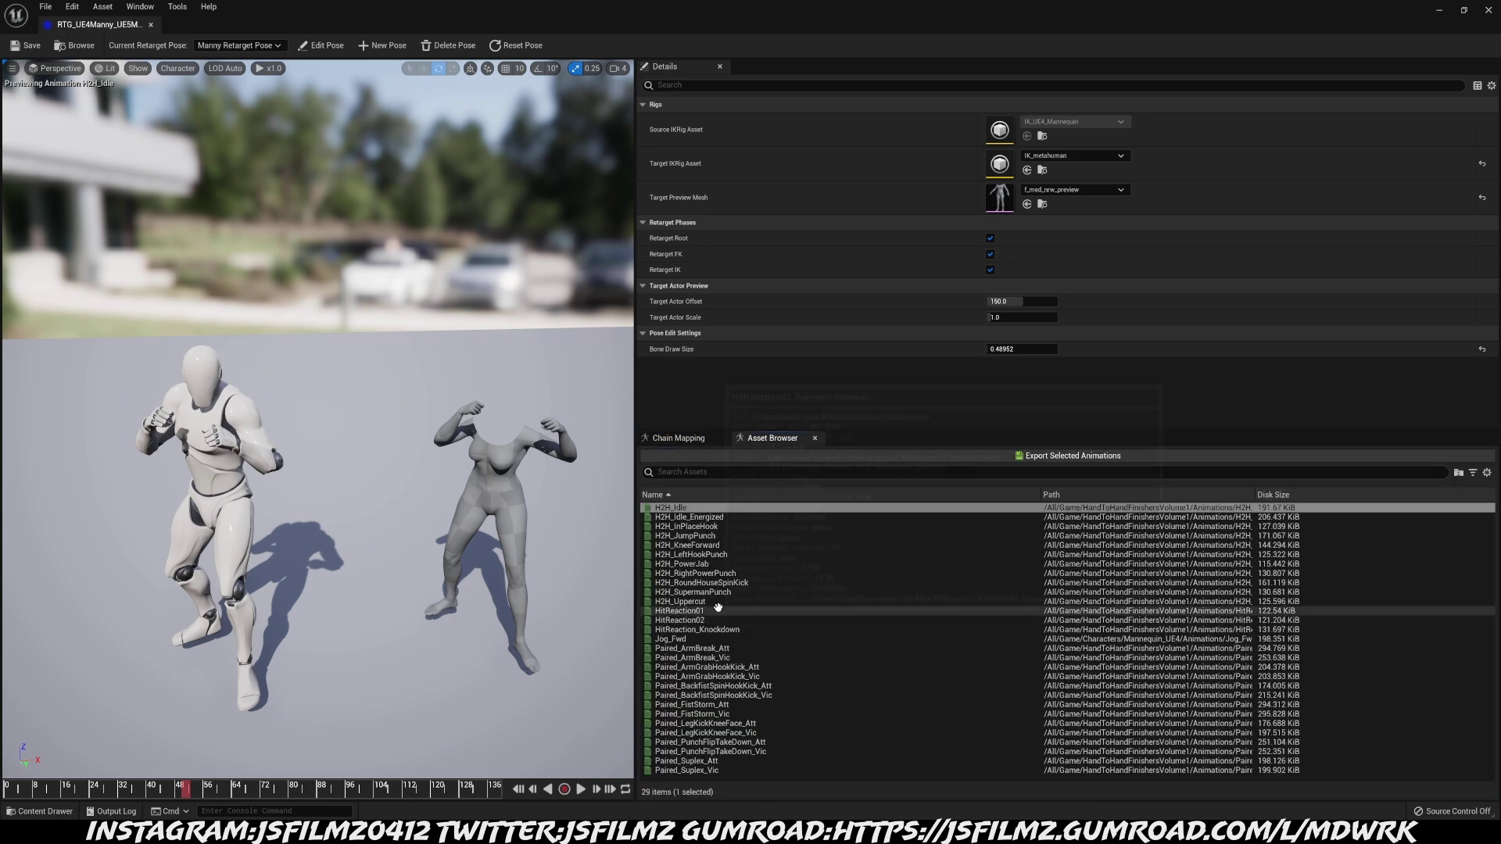
click(719, 591)
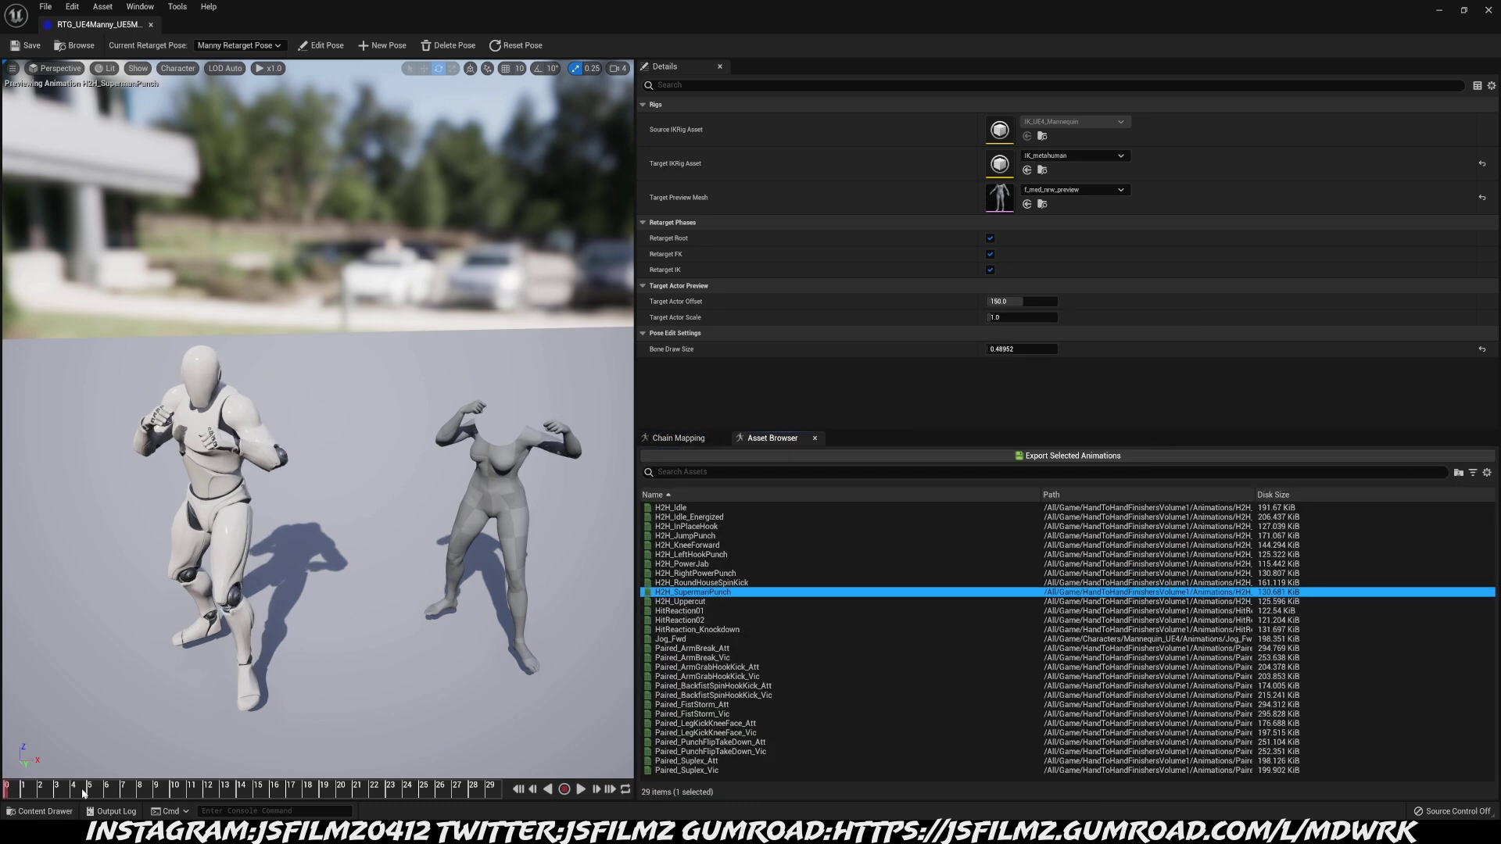
drag(109, 795, 407, 793)
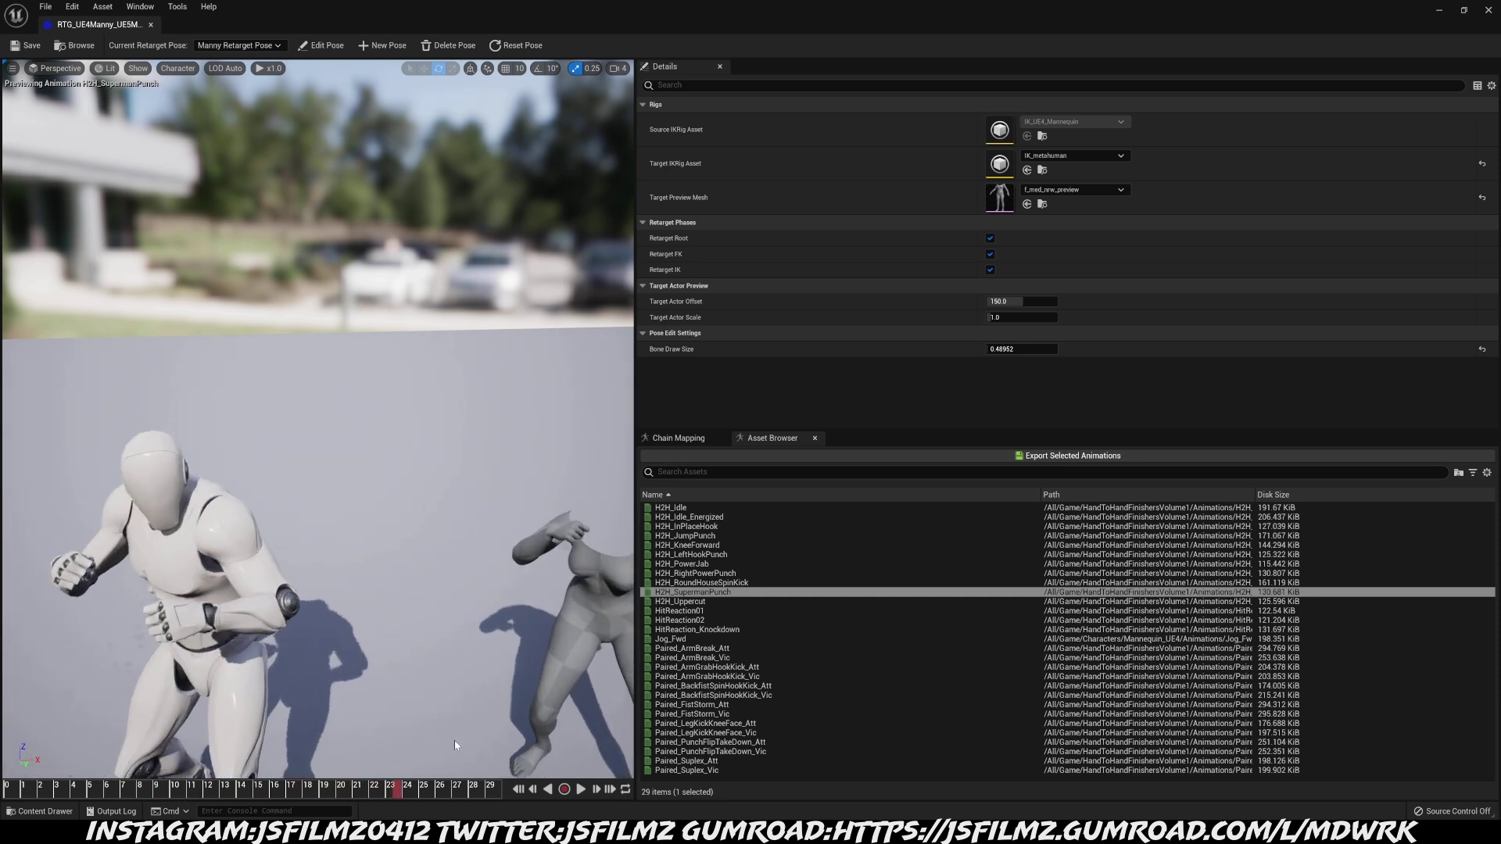
click(171, 787)
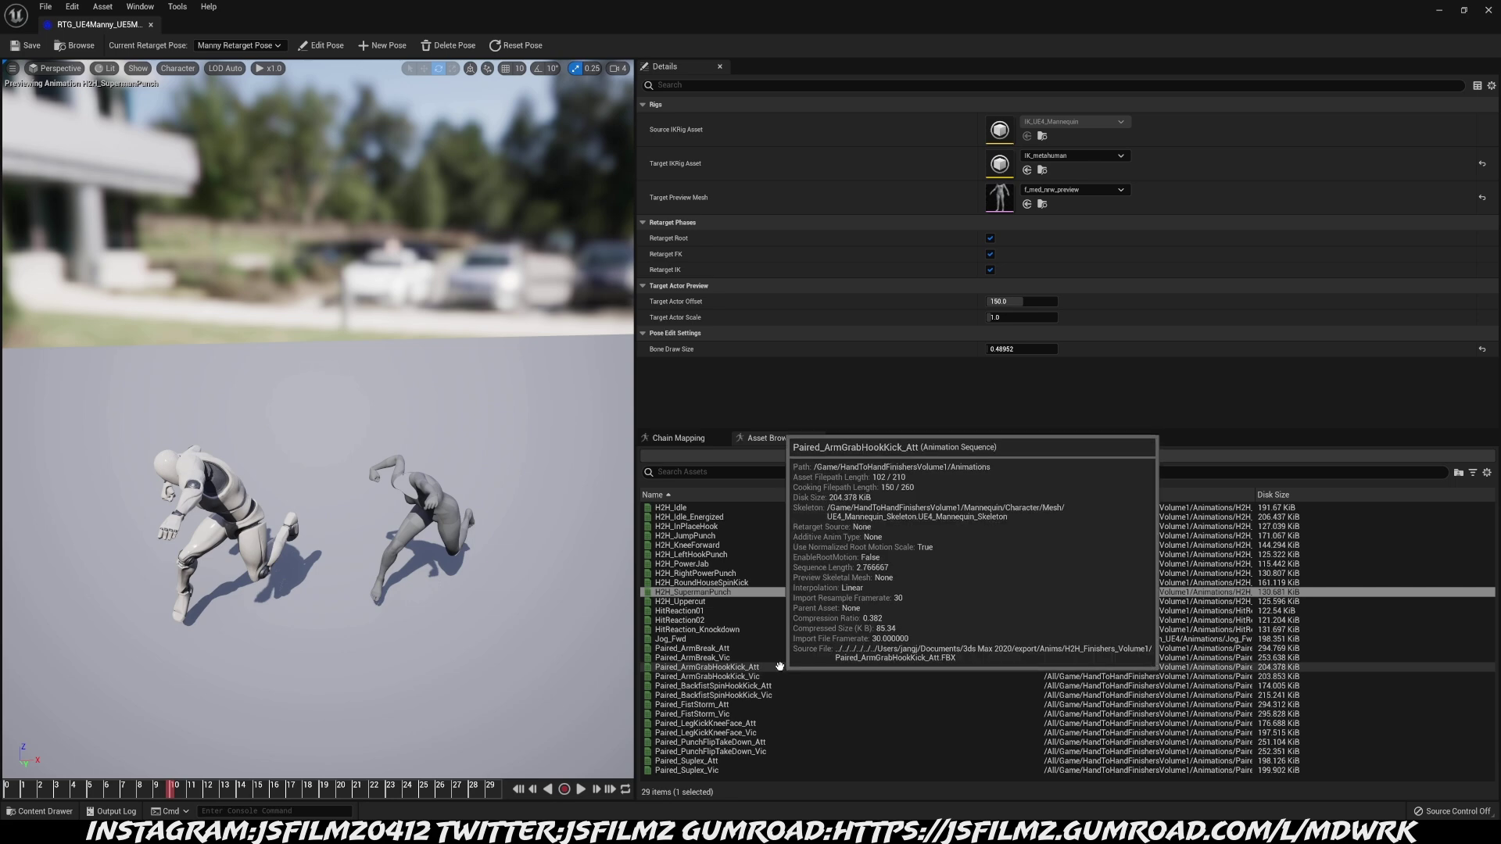
Select the Paired_FistStorm_Att animation for preview on both characters and save the retargeter
click(746, 667)
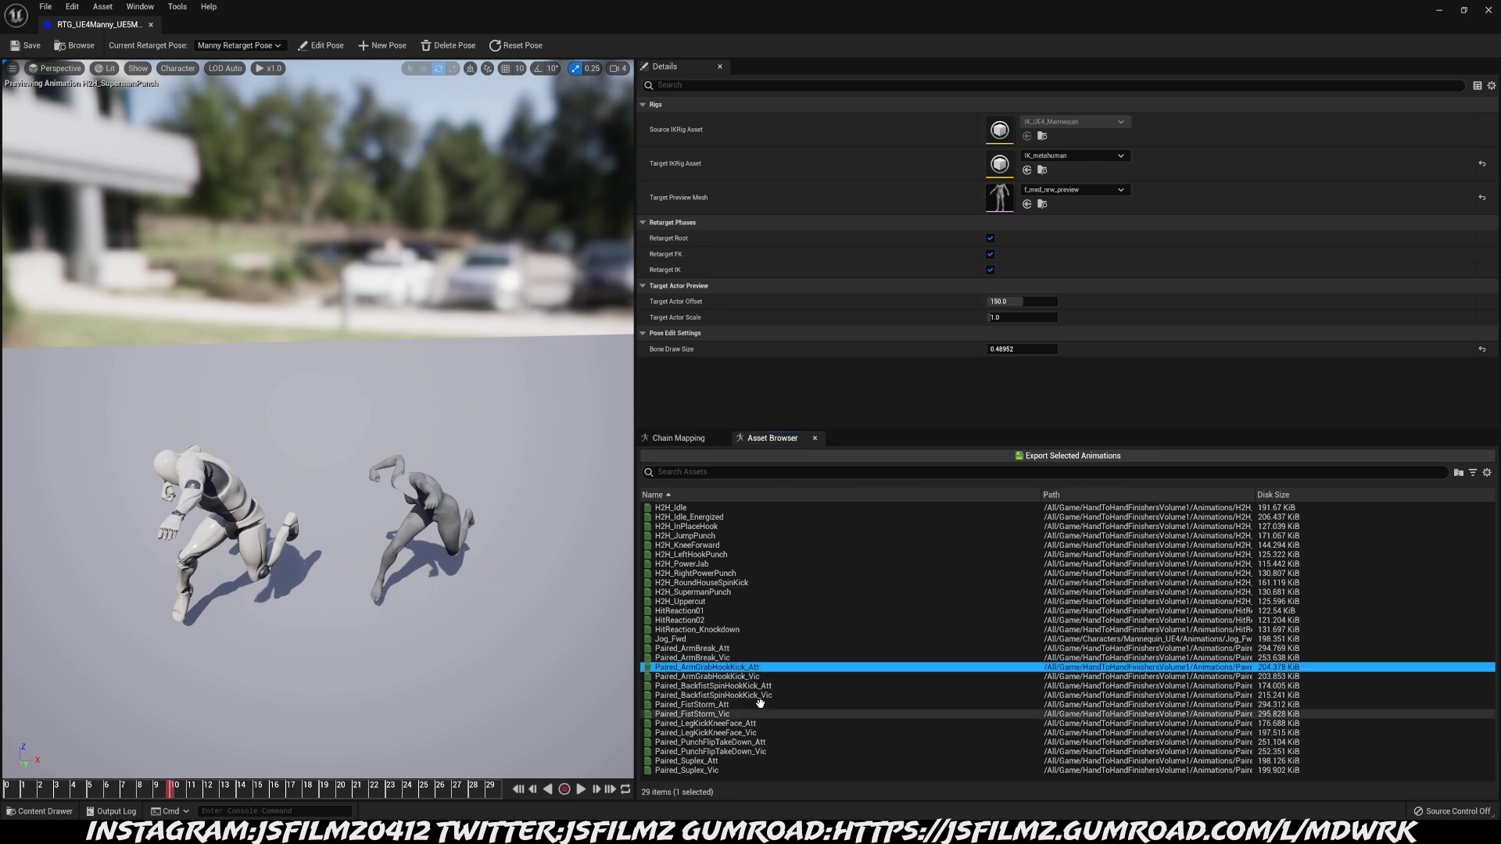
click(727, 704)
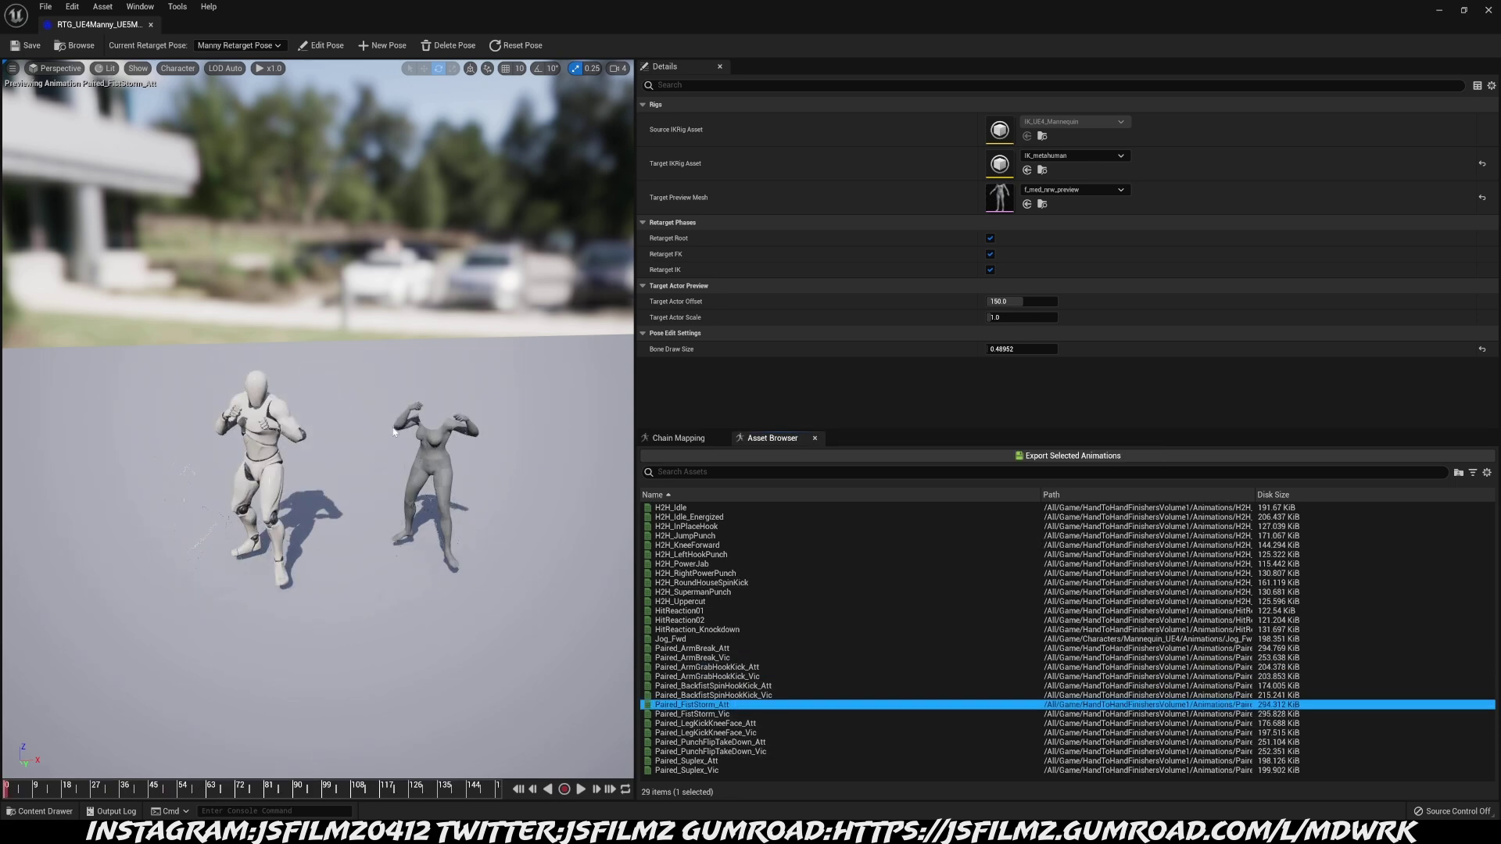
scroll(397, 427, up, 2)
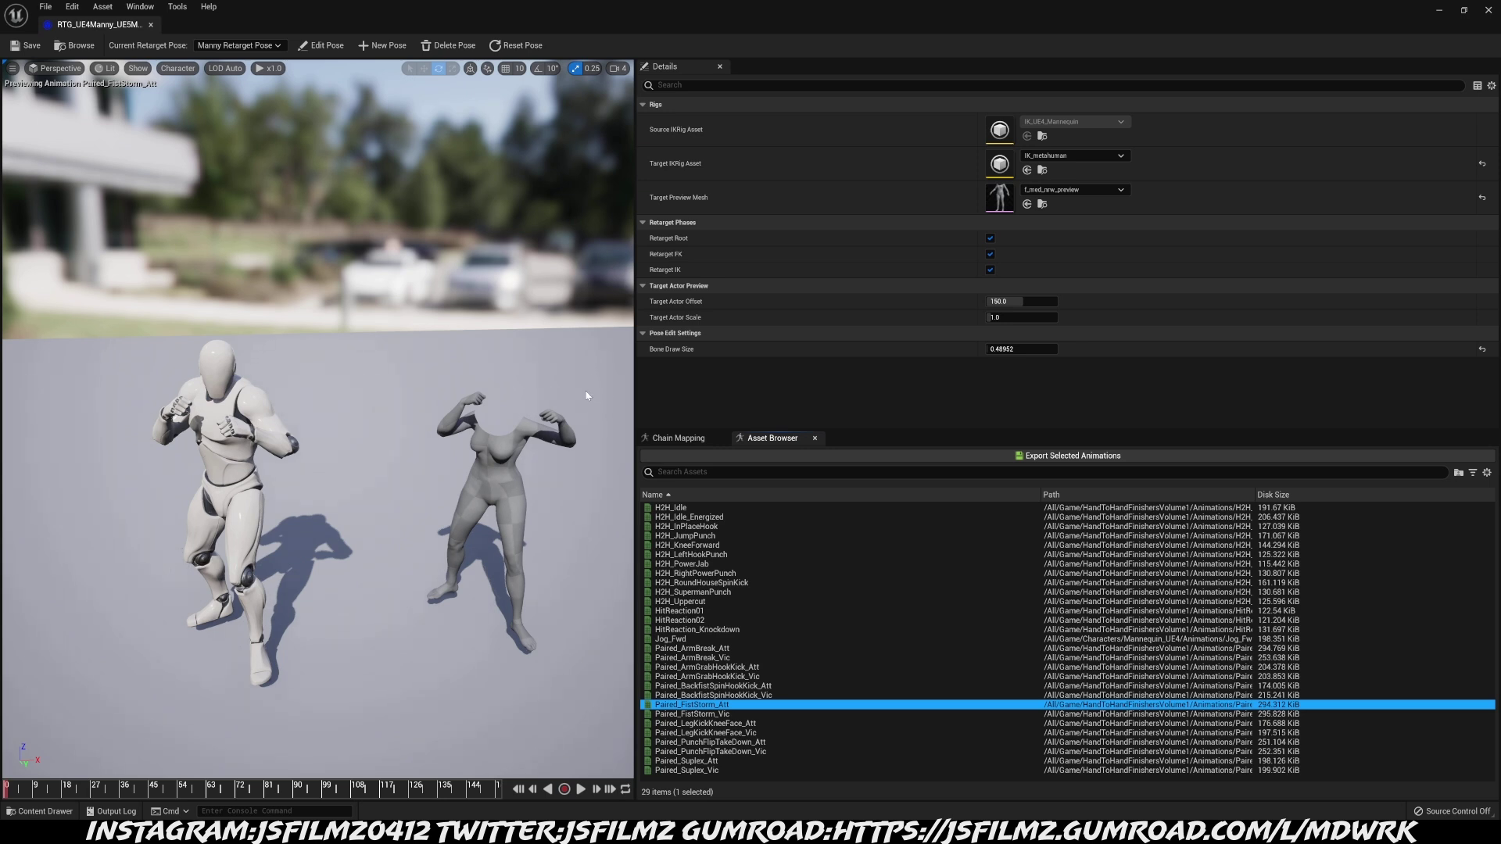
click(14, 39)
Export the selected animation into a new folder named nice under Content
click(1082, 457)
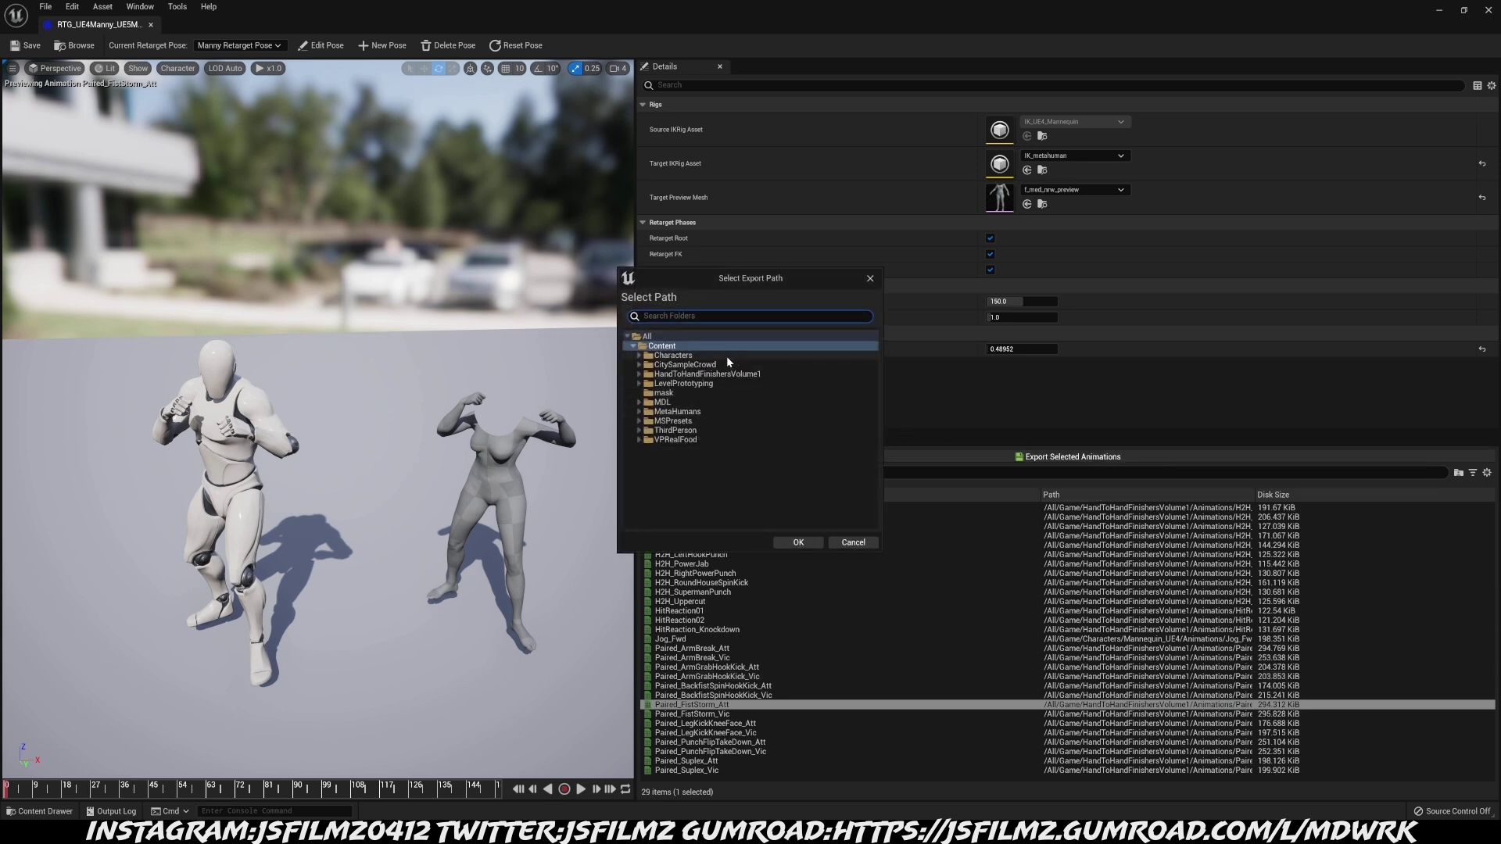
right_click(670, 347)
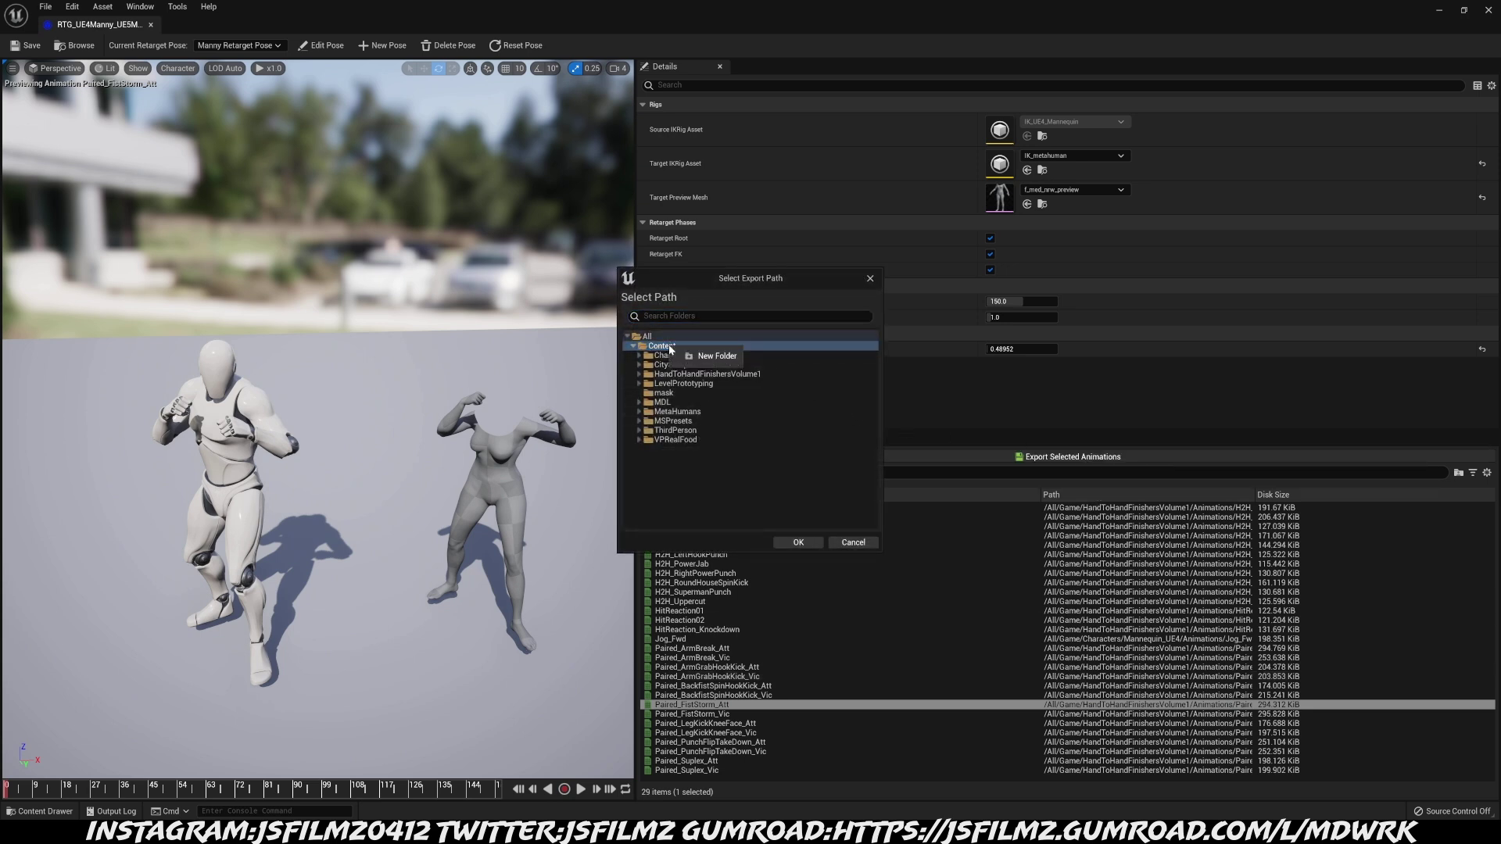
click(708, 356)
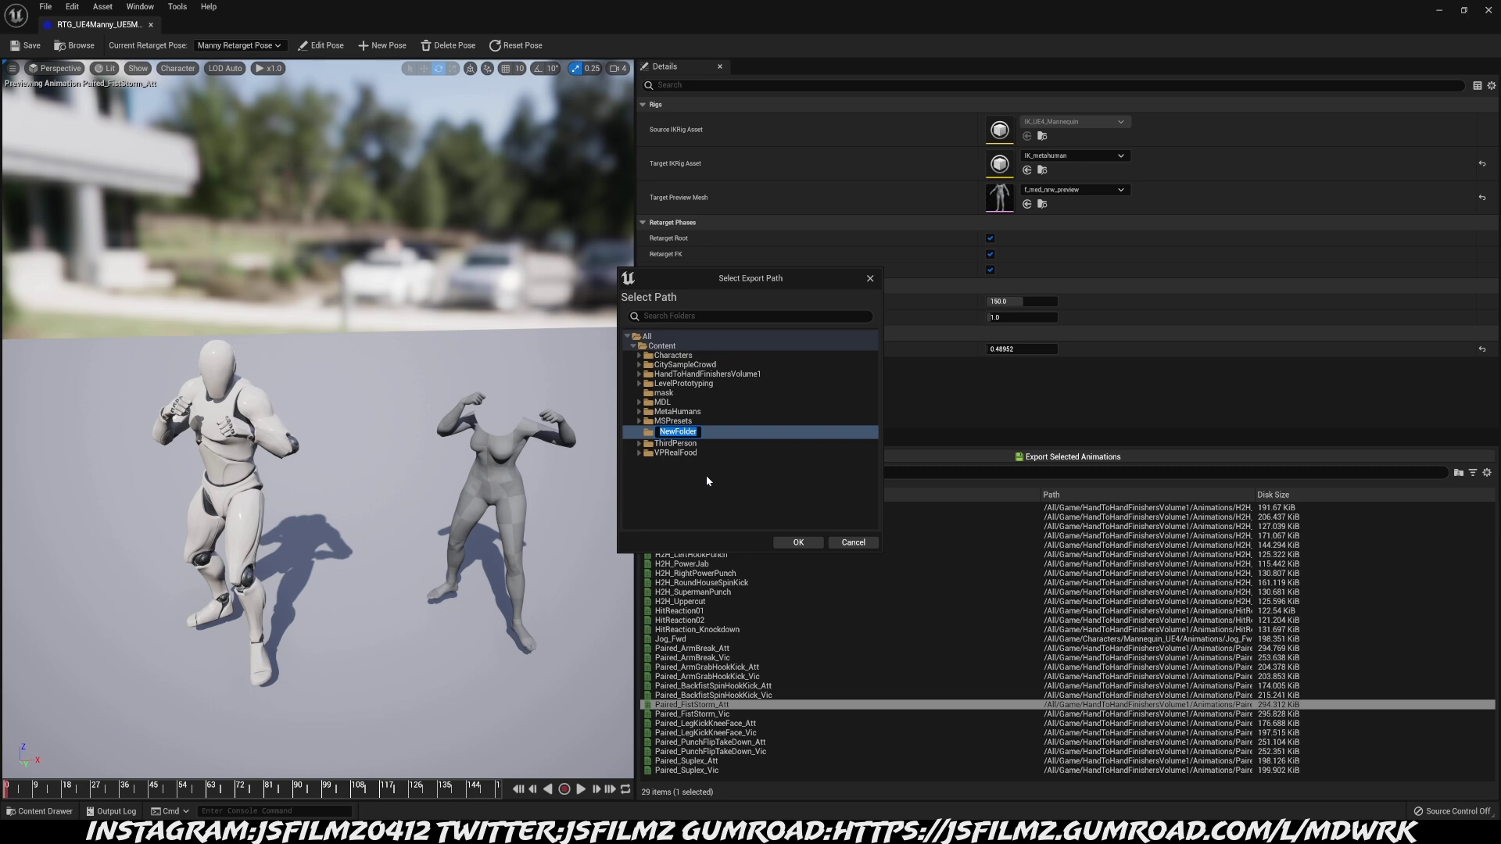
text(nice)
key(Return)
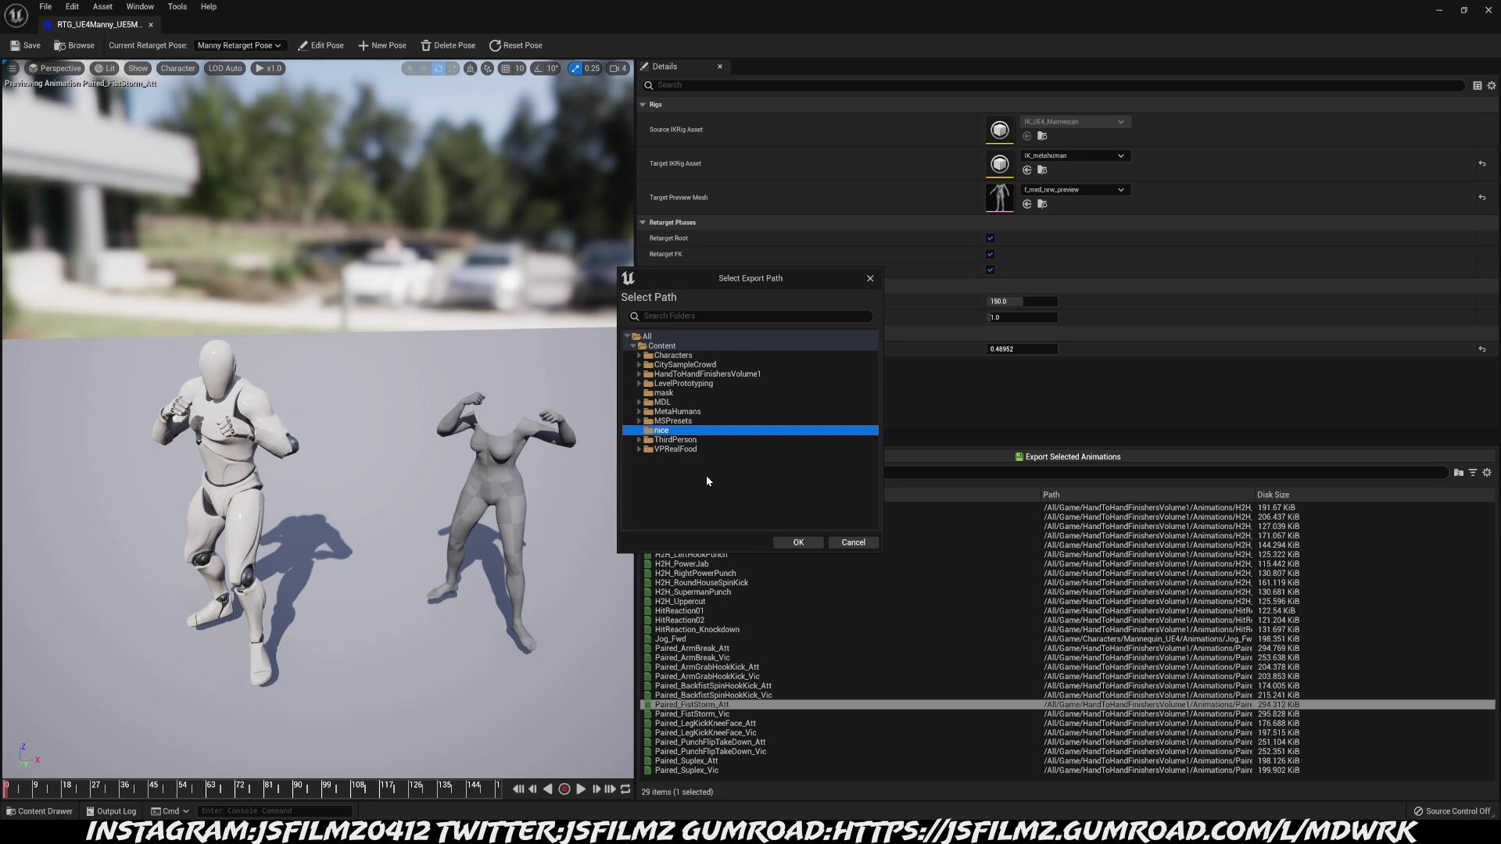
click(790, 544)
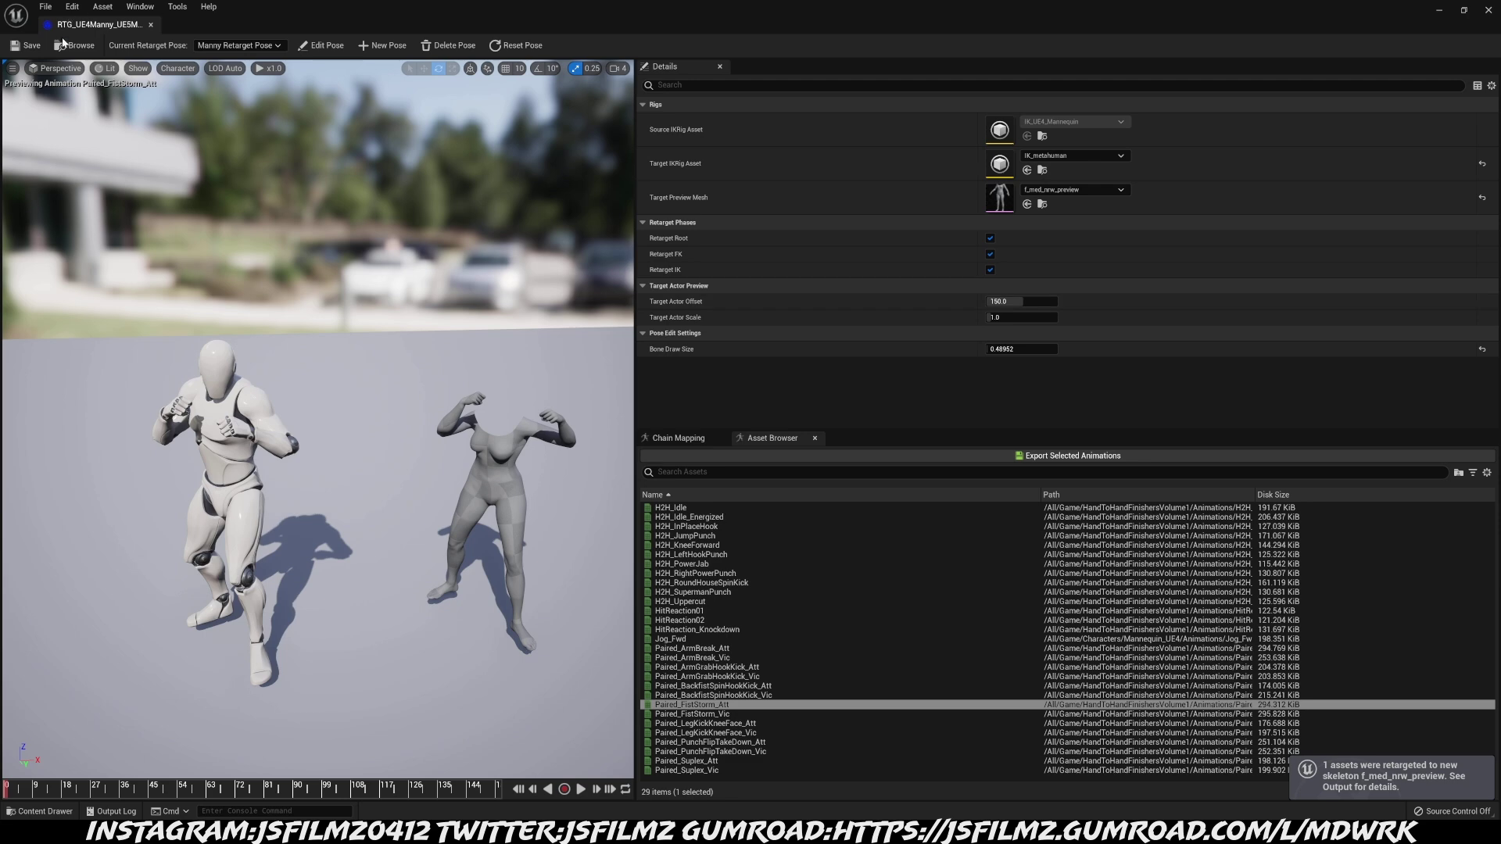
Open the exported Paired_FistStorm_Att_Retargeted animation, pause and scrub through it, and close the animation editor
click(1441, 11)
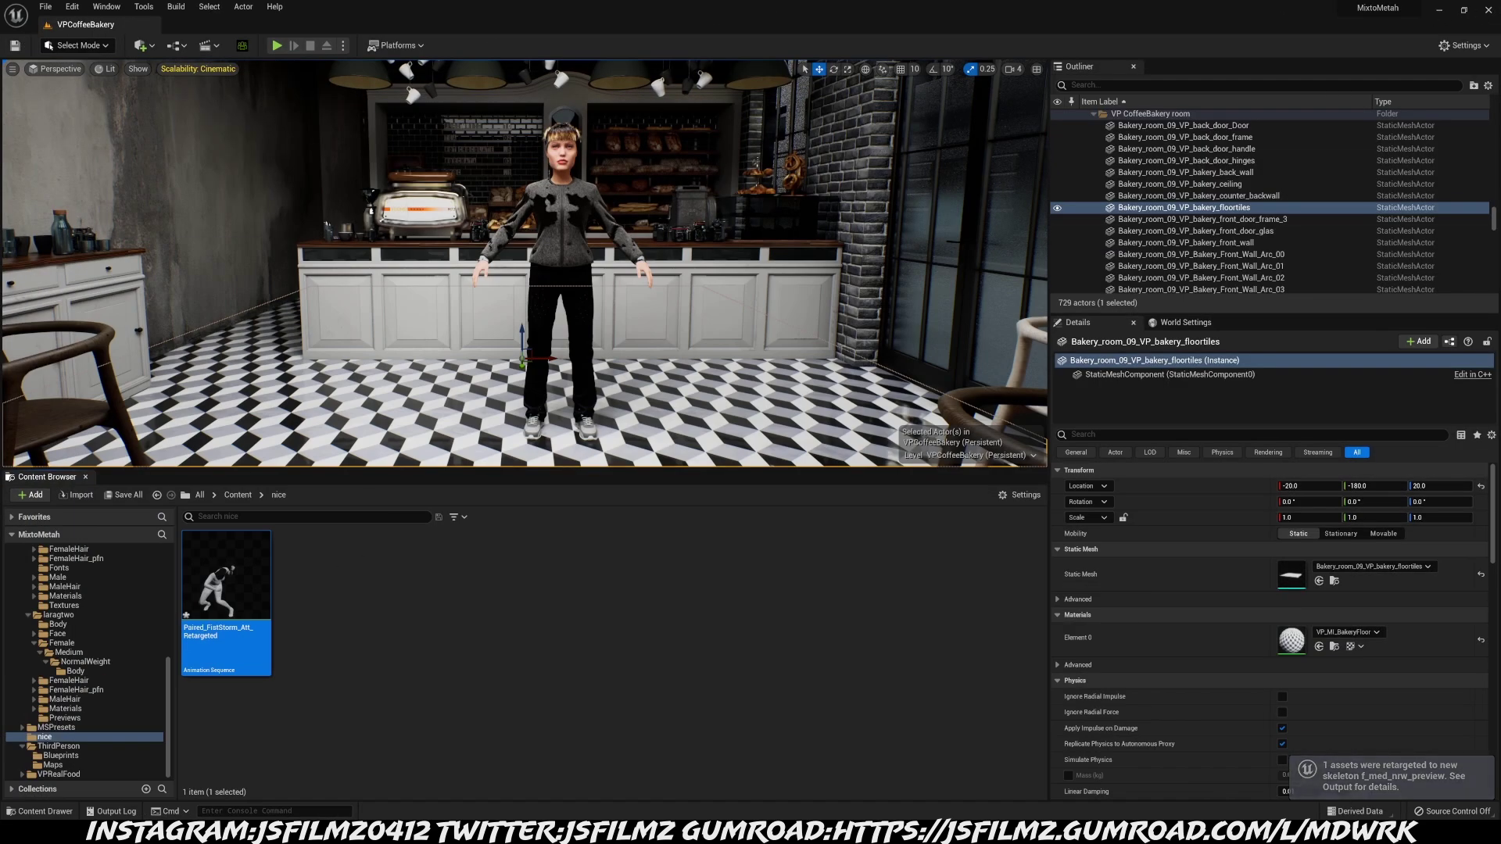
double_click(226, 594)
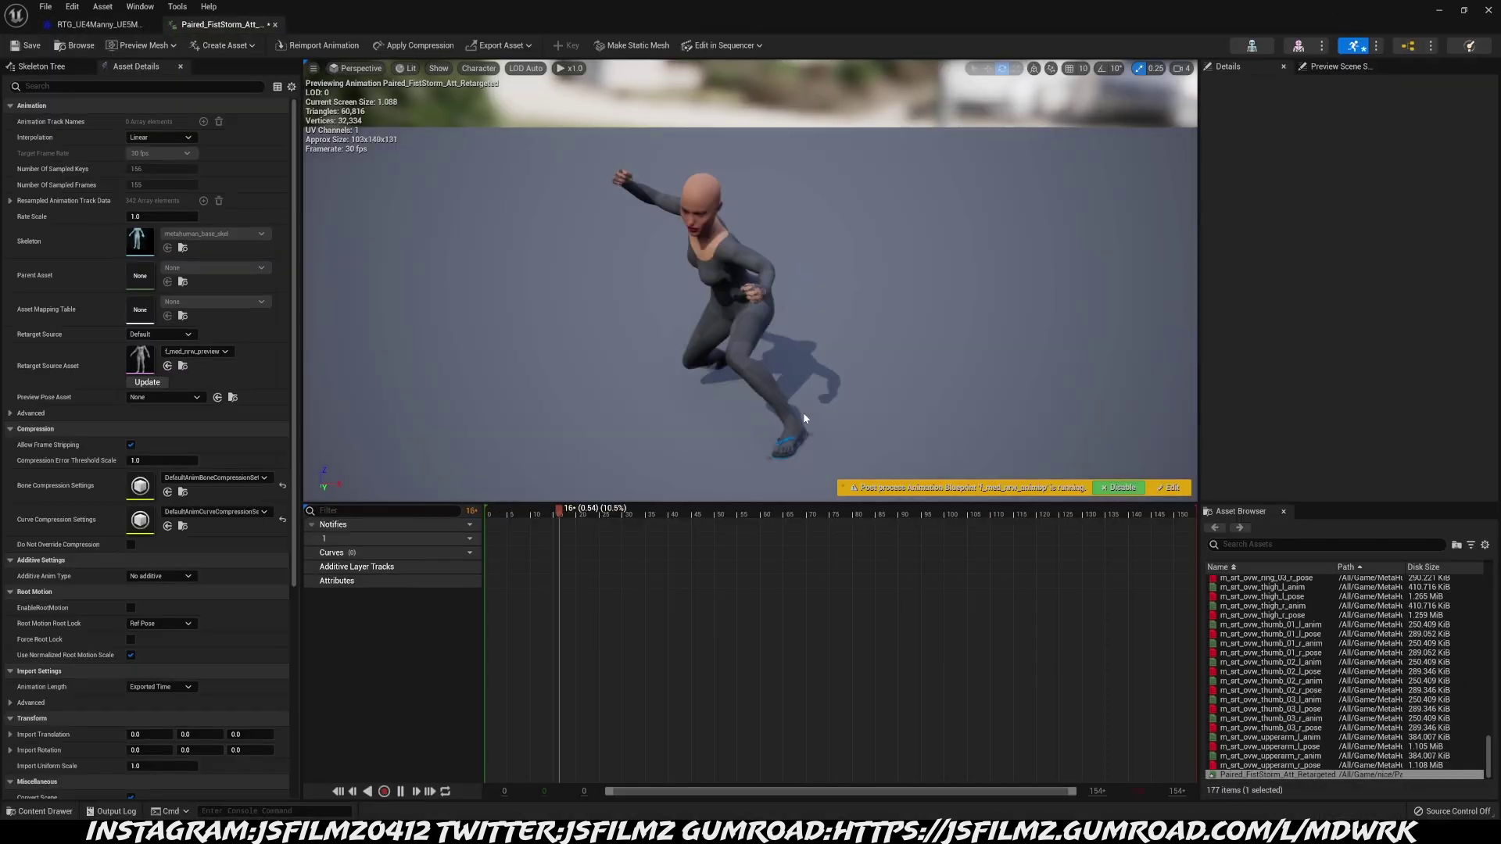
click(401, 791)
drag(609, 512, 757, 522)
click(1489, 11)
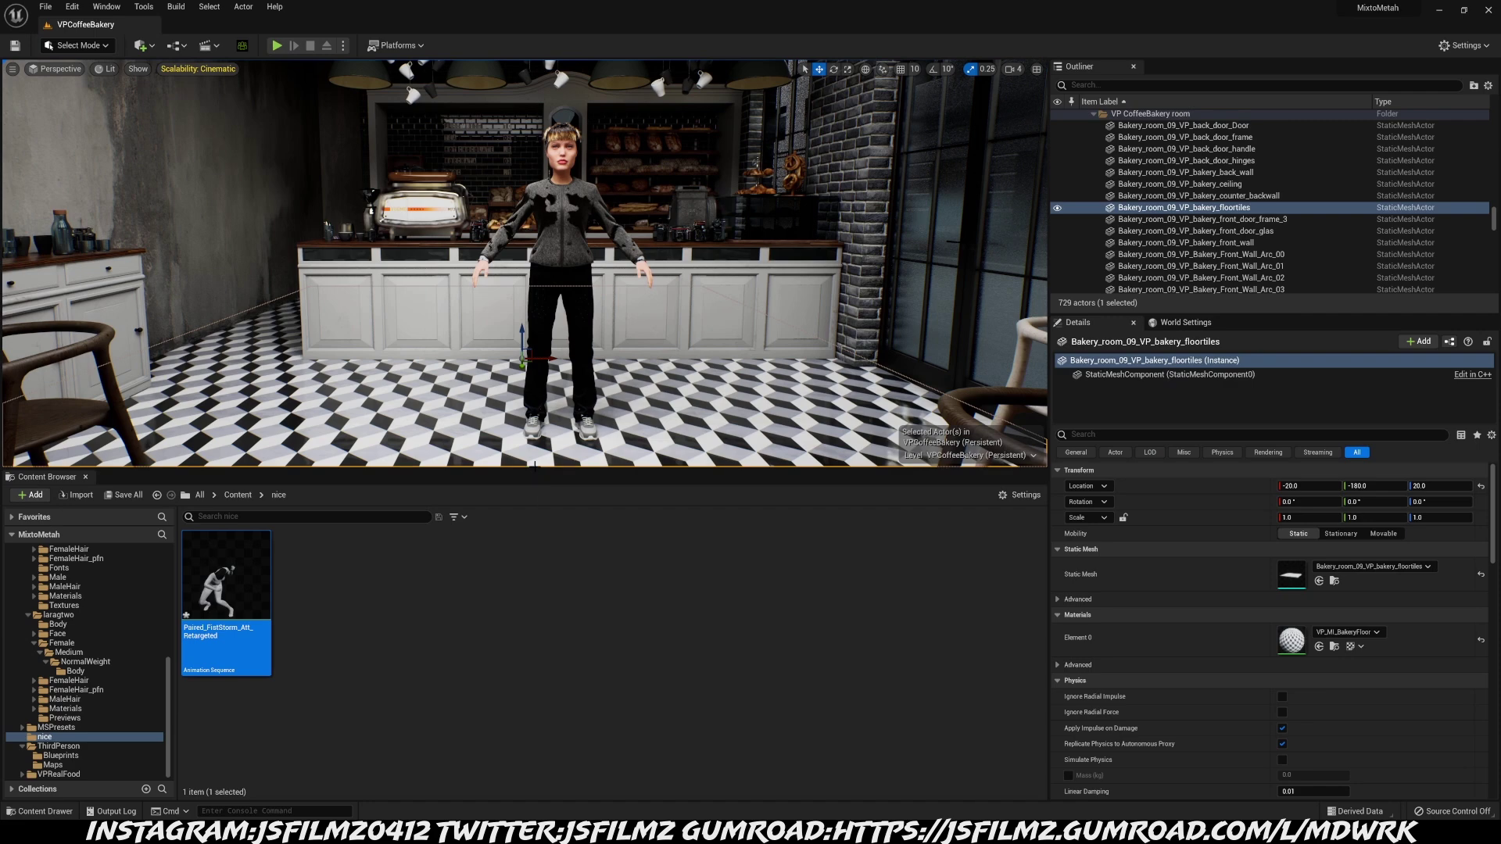
Enlarge the level viewport and add a level sequence named tutoria in the Content folder
drag(534, 466, 536, 603)
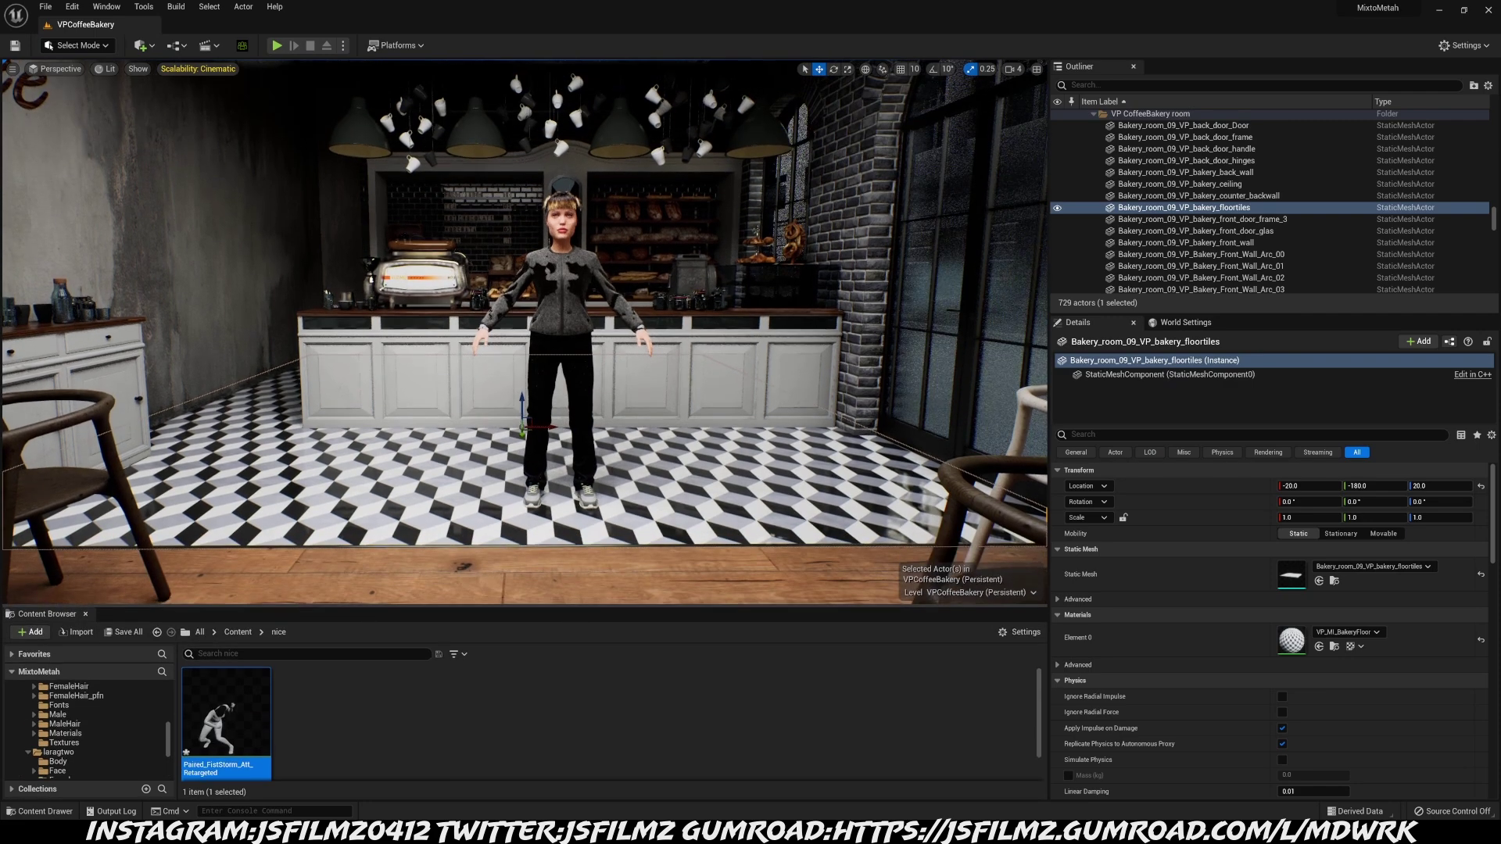
click(546, 213)
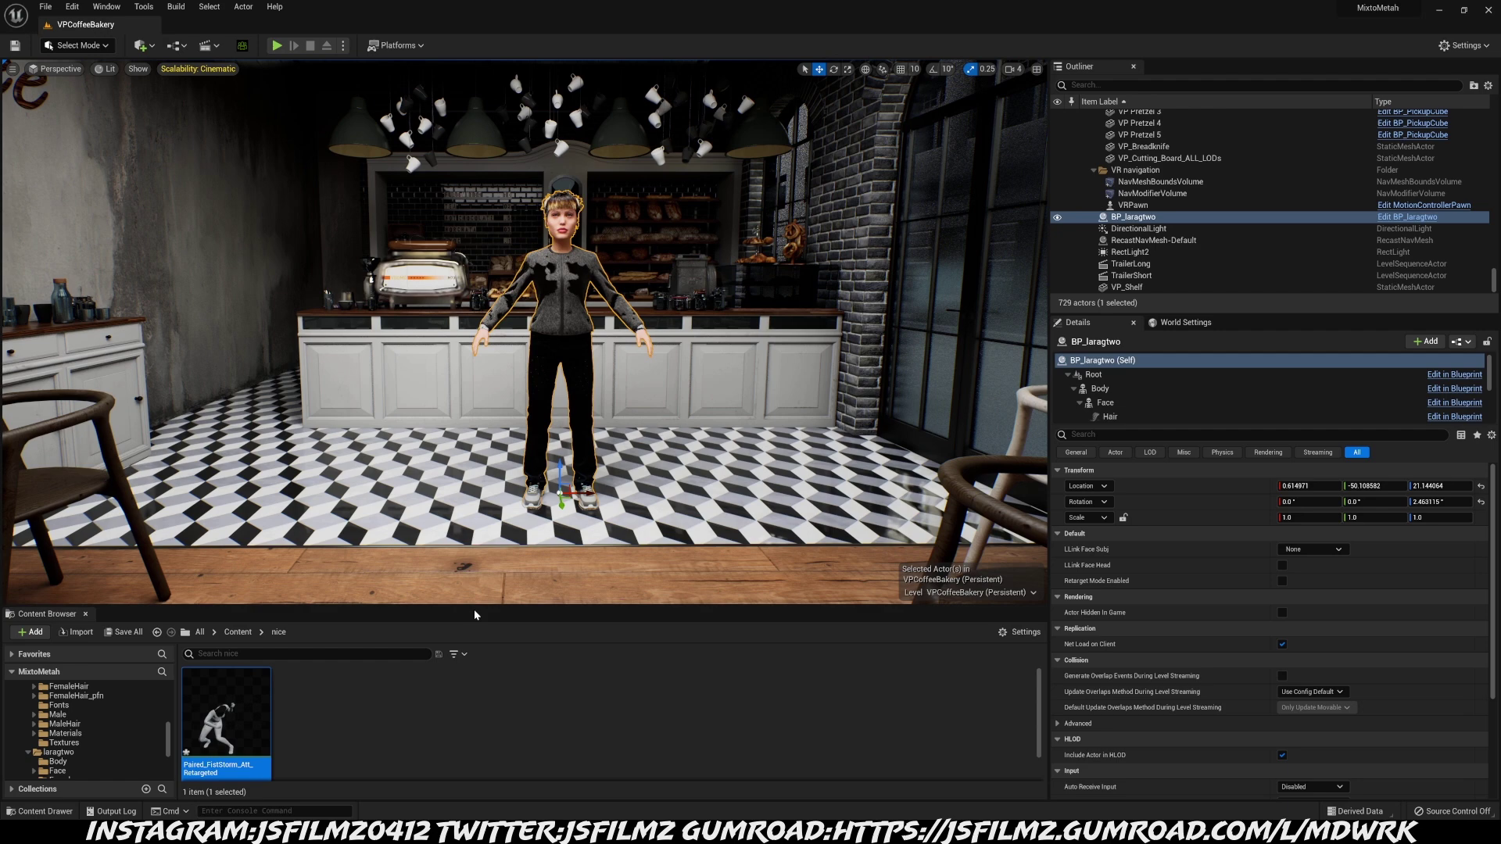
drag(474, 606, 474, 583)
click(206, 45)
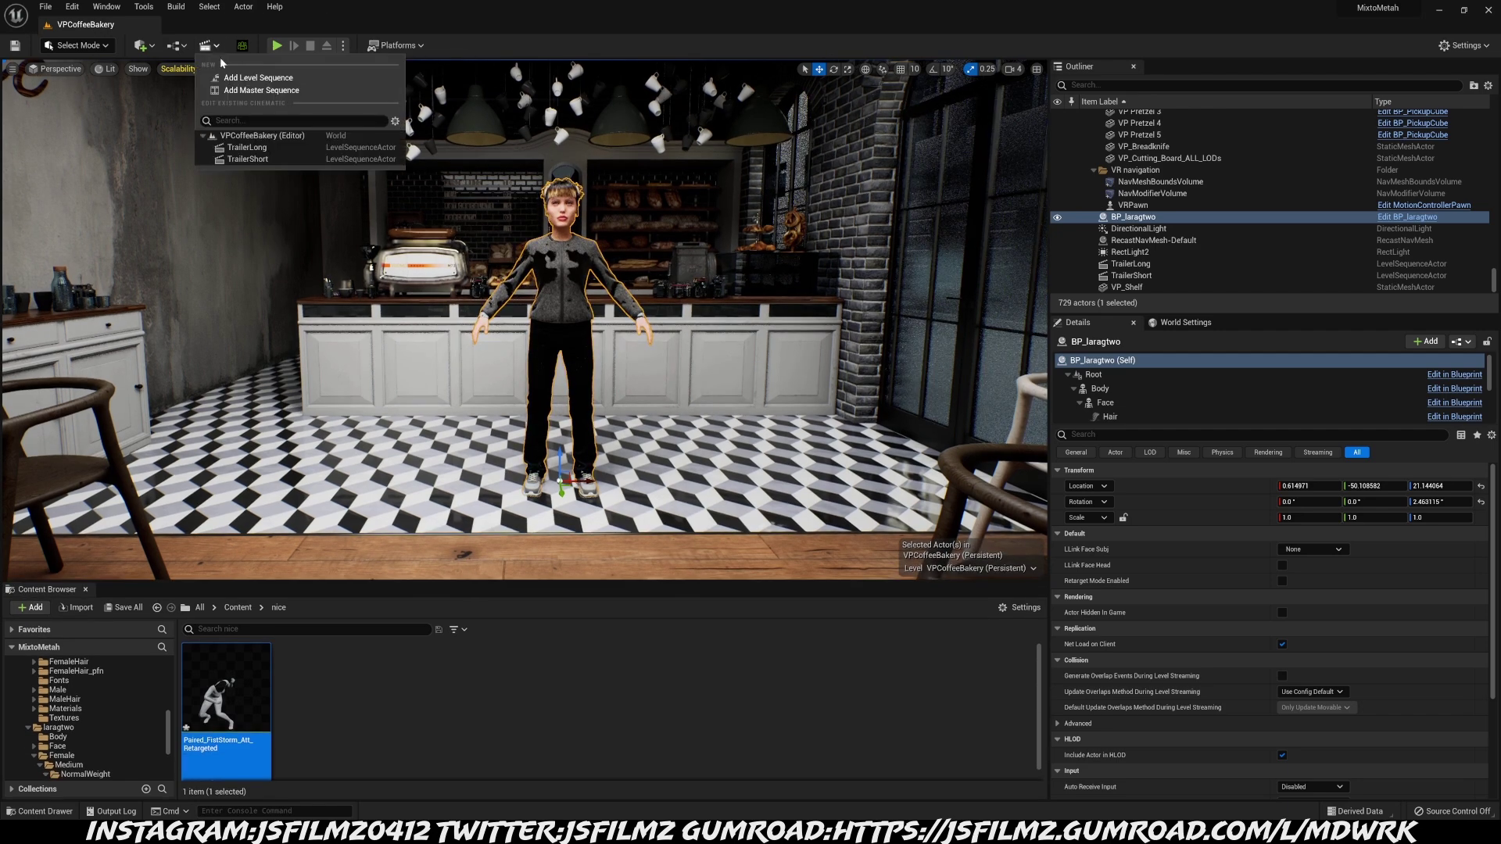
click(232, 78)
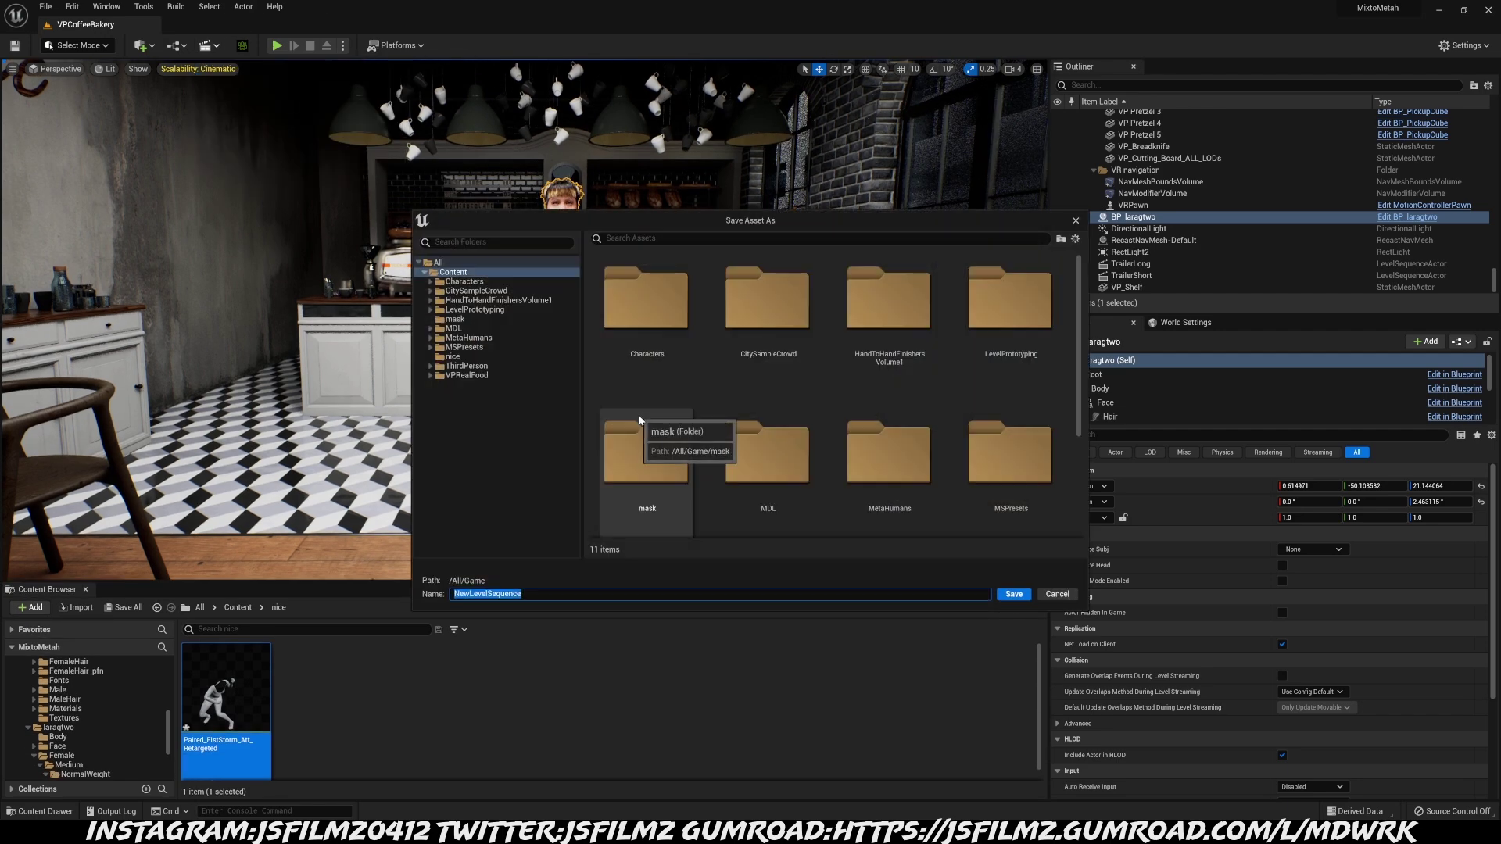
text(tutoria)
key(Return)
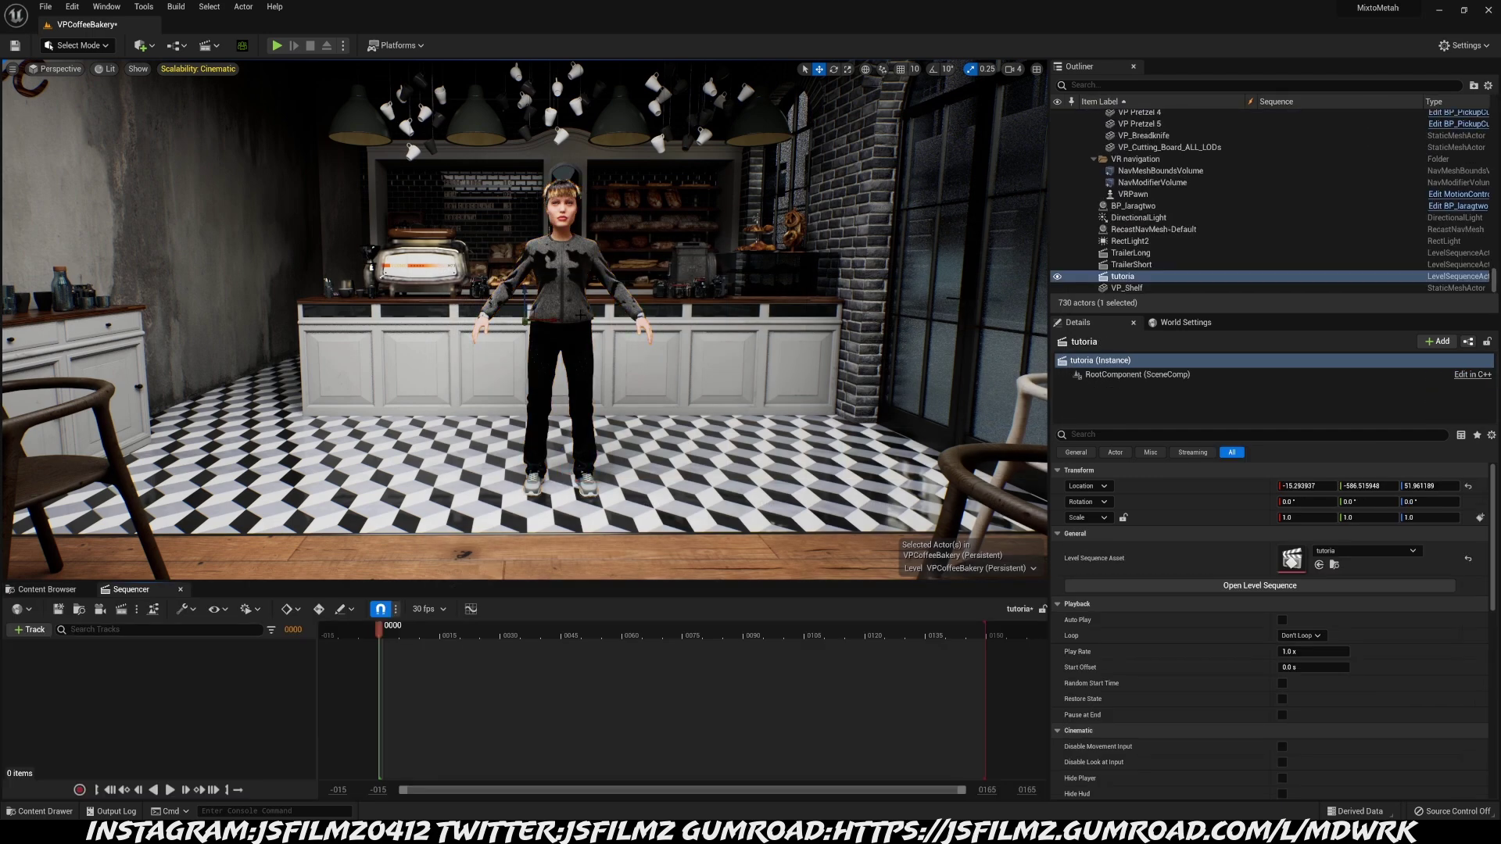
Add BP_laragtwo to the tutoria level sequence as an actor track and enlarge the Sequencer area
click(547, 316)
click(31, 630)
mouse_move(95, 422)
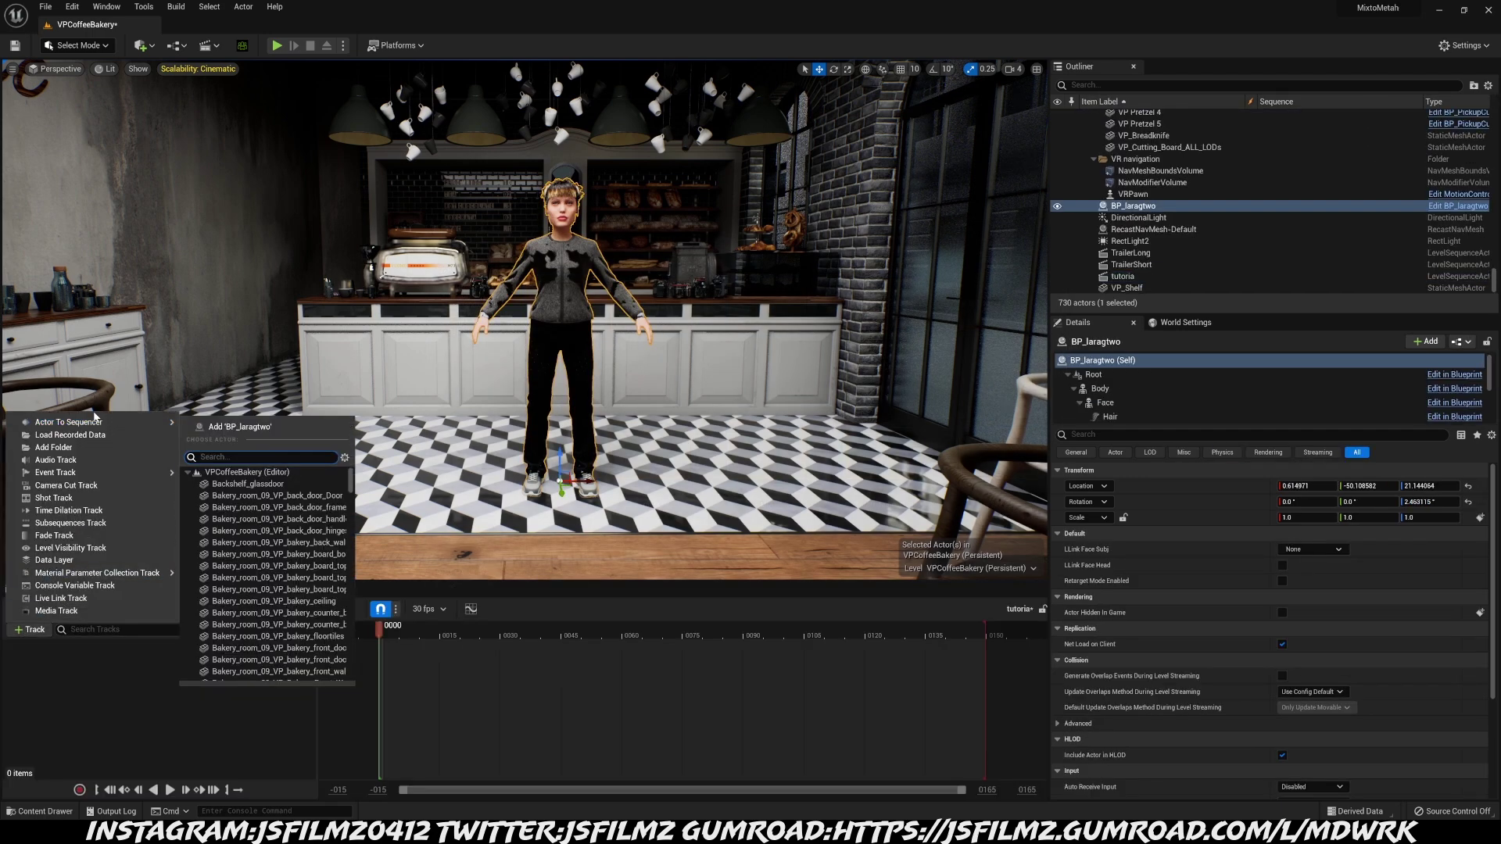
click(222, 427)
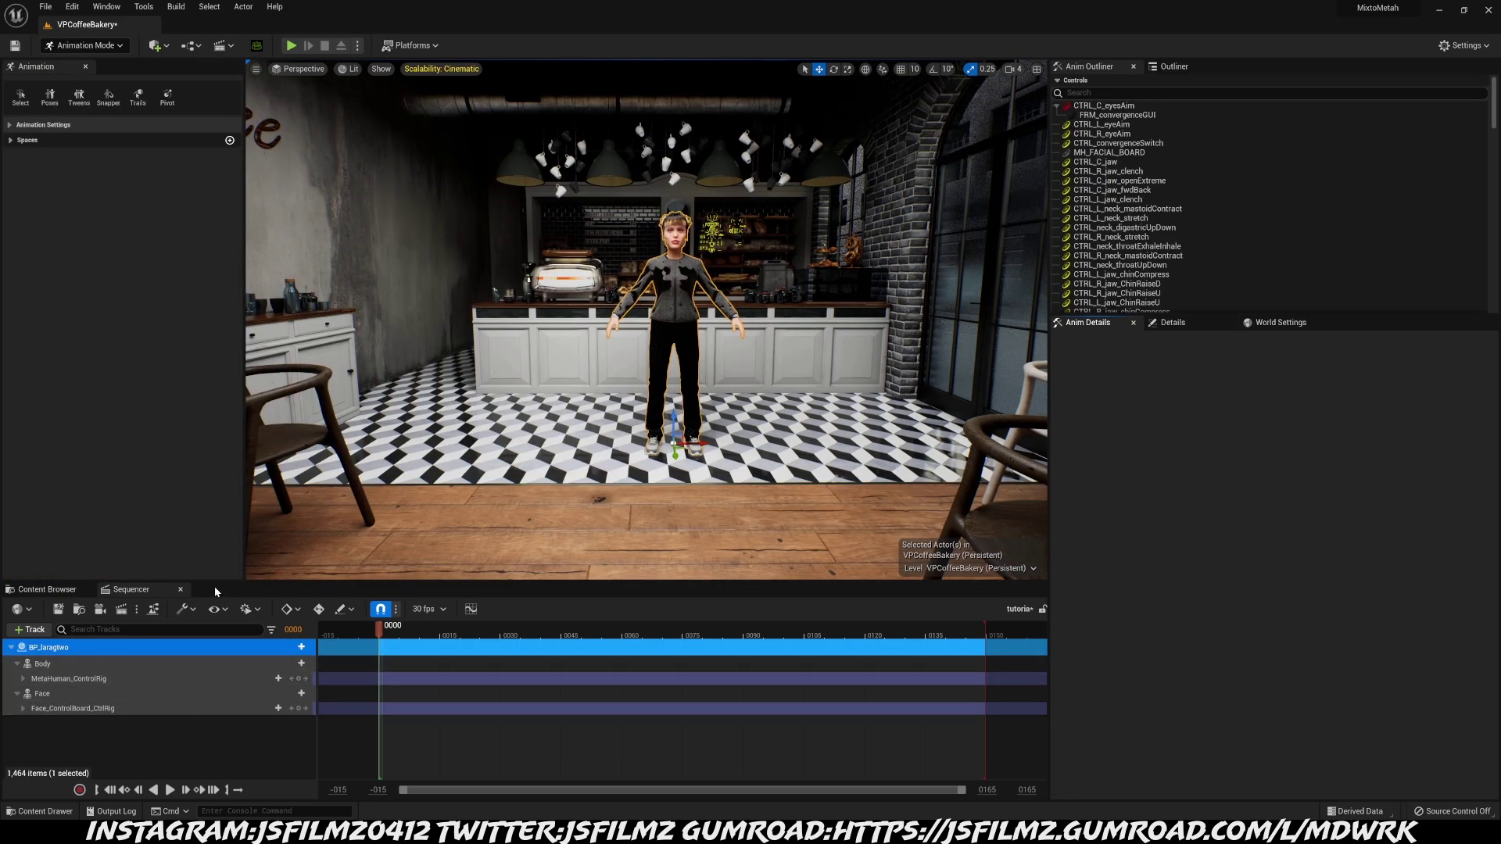
drag(215, 582, 215, 481)
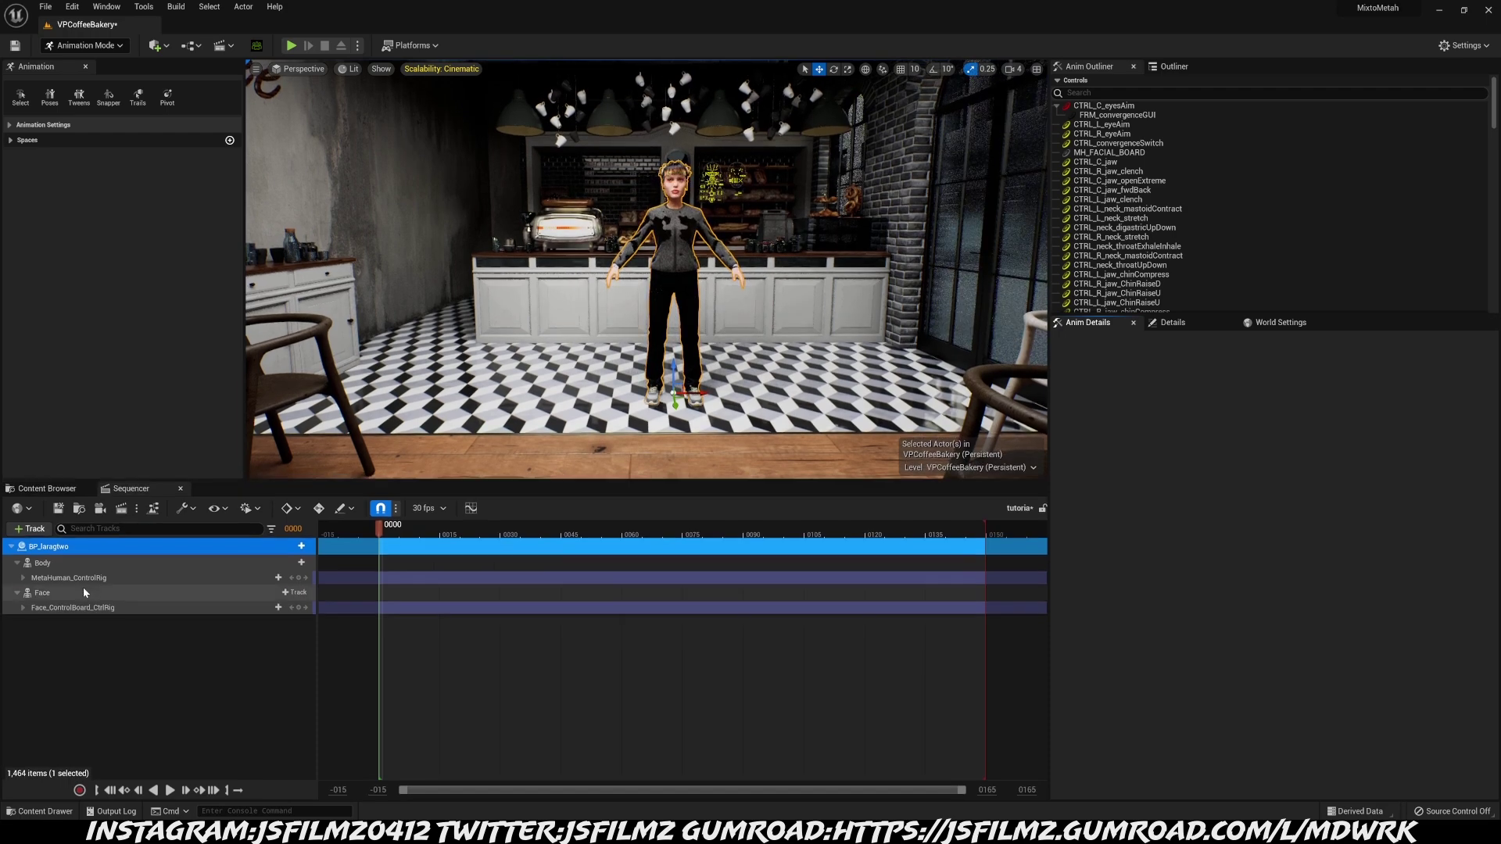
Remove the MetaHuman_ControlRig track from Body and add the Paired_FistStorm_Att_Retargeted animation to Body instead
click(82, 579)
key(Delete)
click(66, 563)
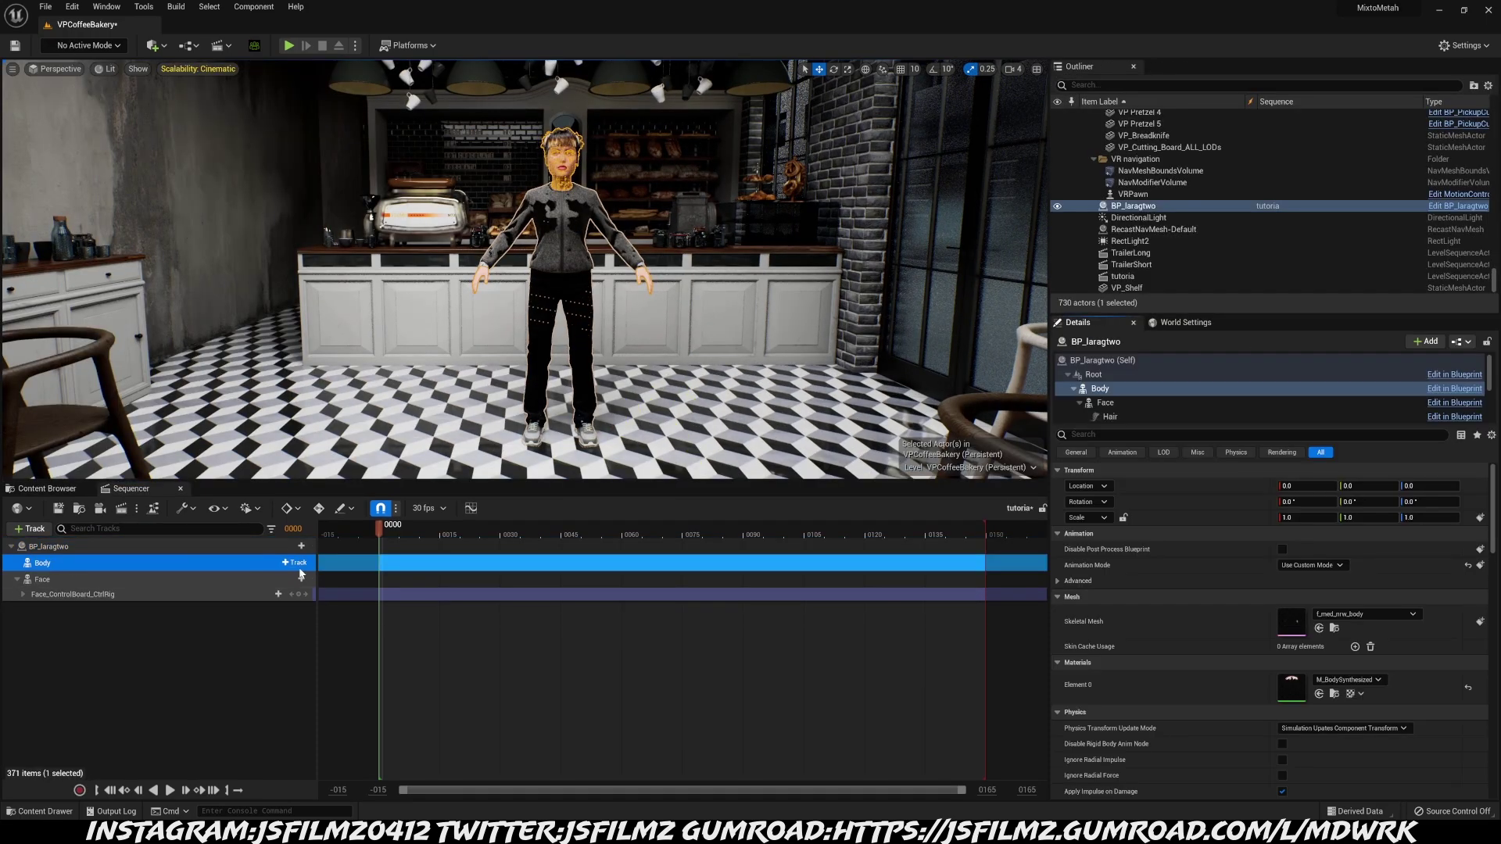
click(301, 562)
mouse_move(386, 247)
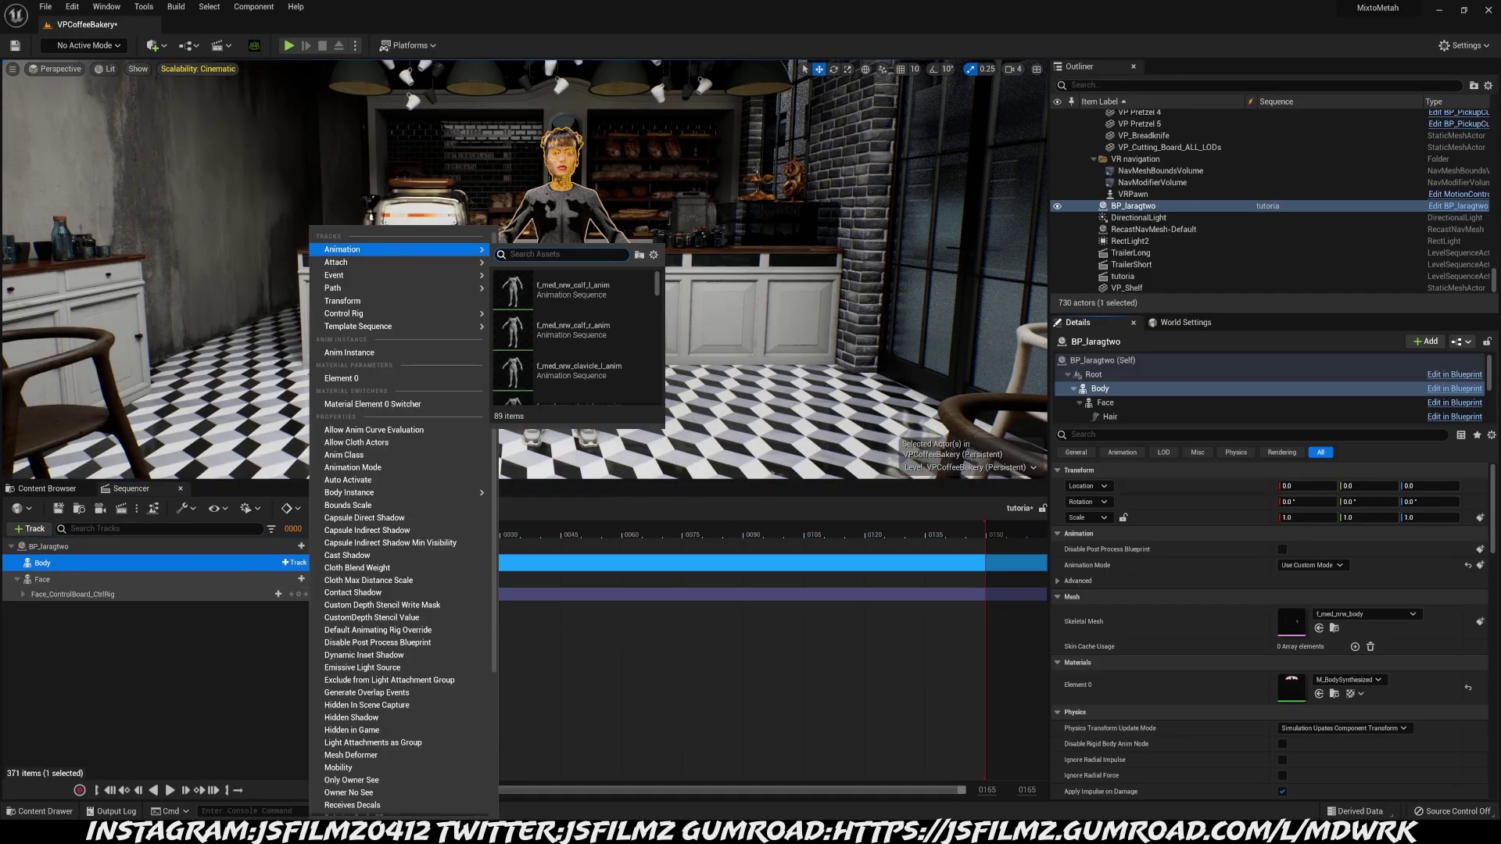
text(att)
key(Return)
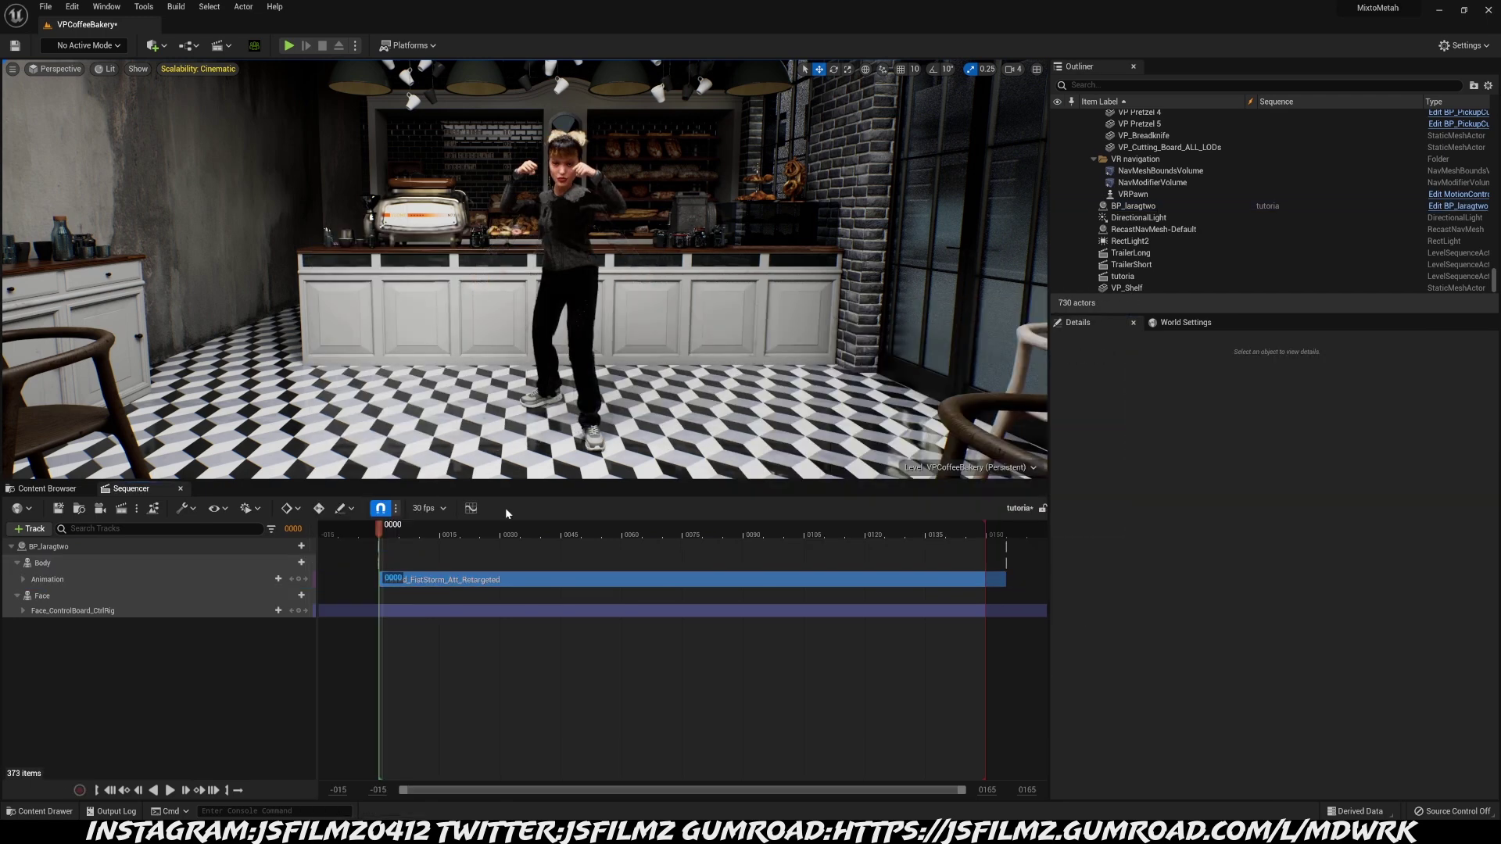
Play the sequence and scrub it to frame 21 to review the retargeted animation on BP_laragtwo
key(space)
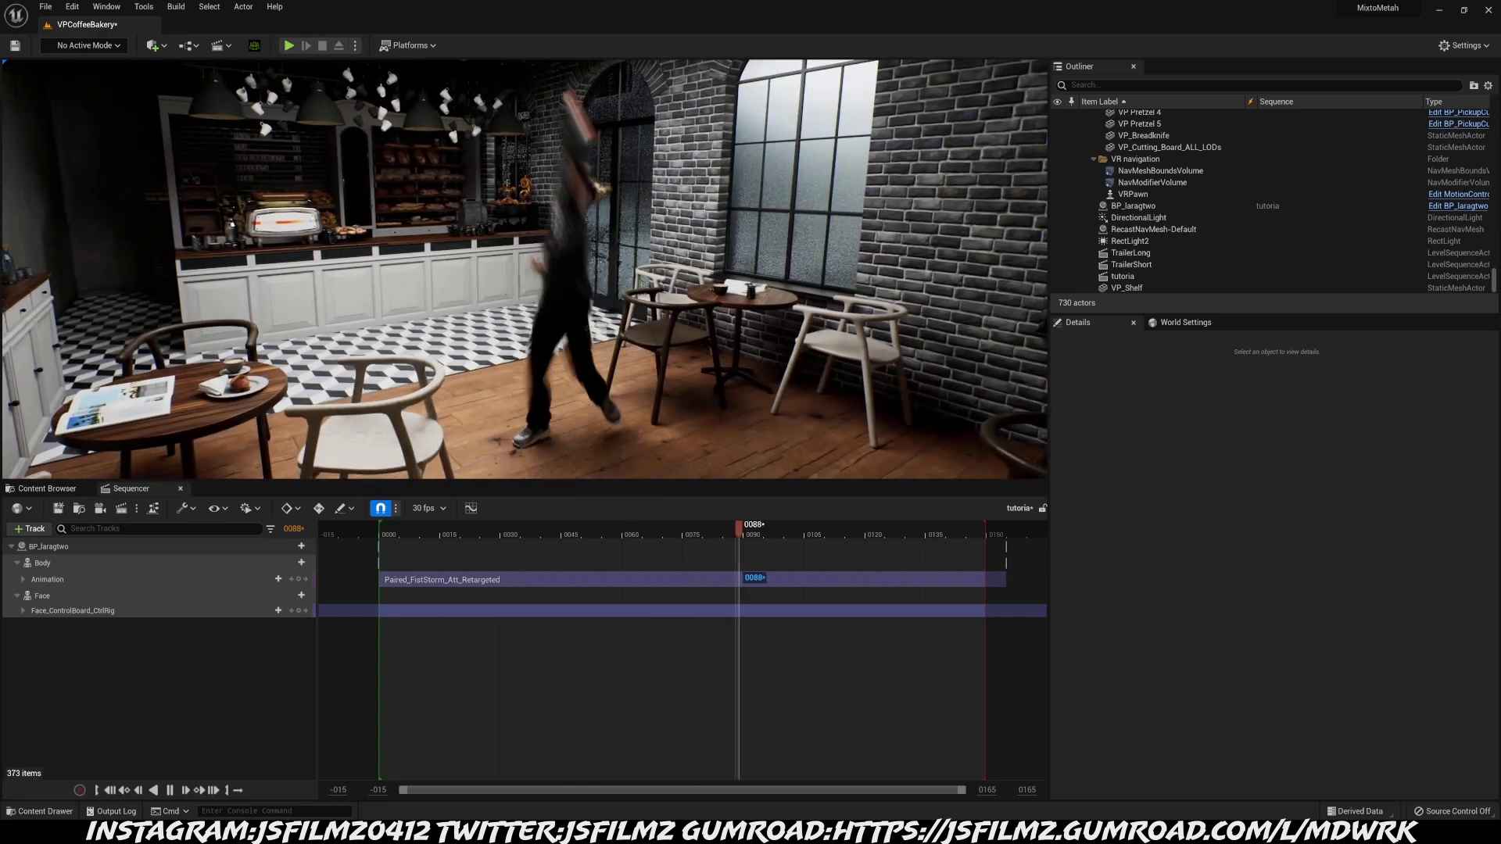
click(529, 528)
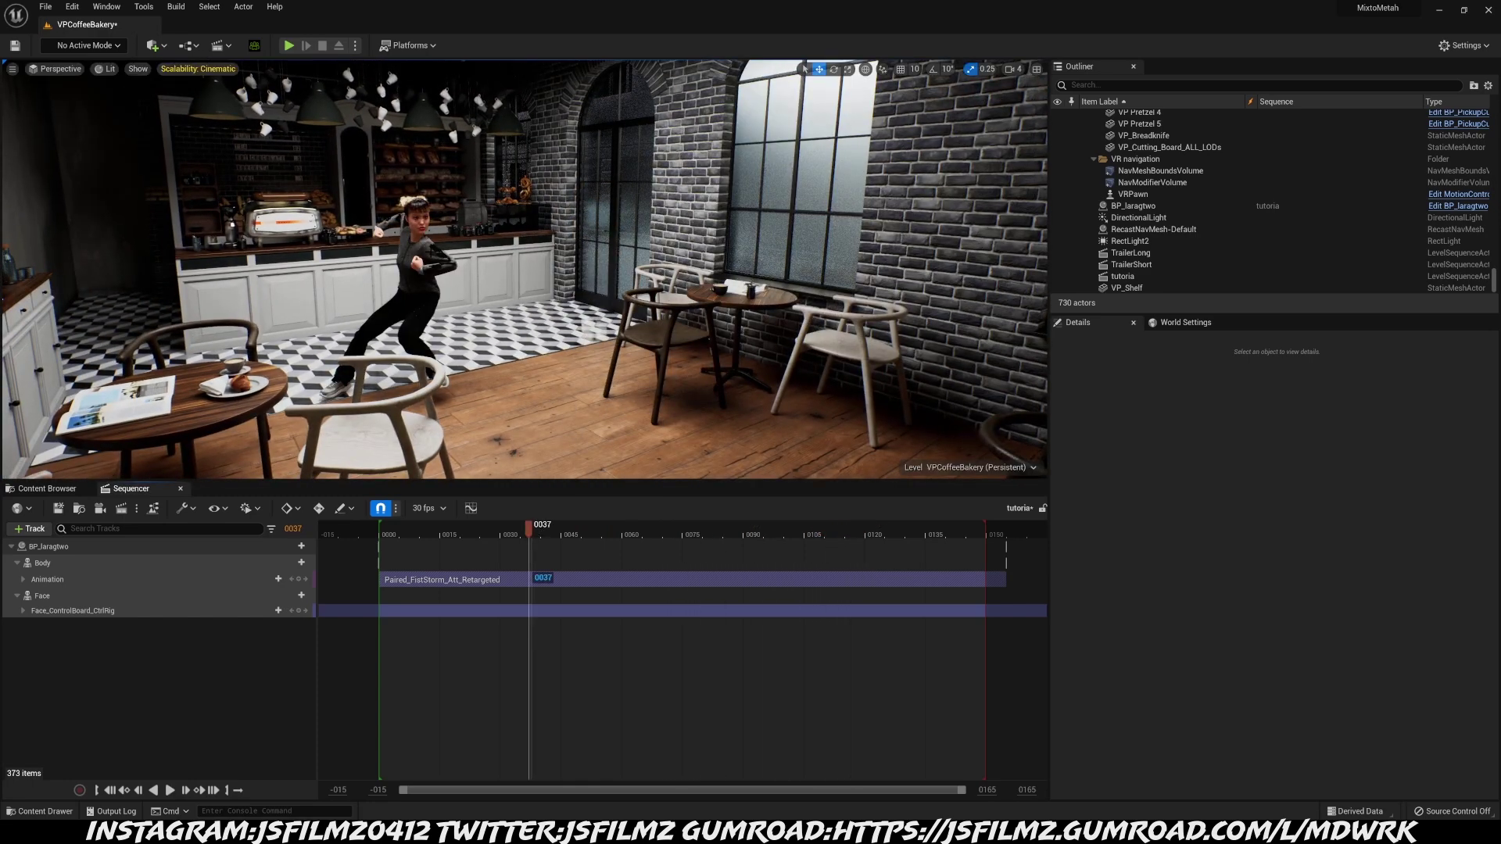
click(439, 395)
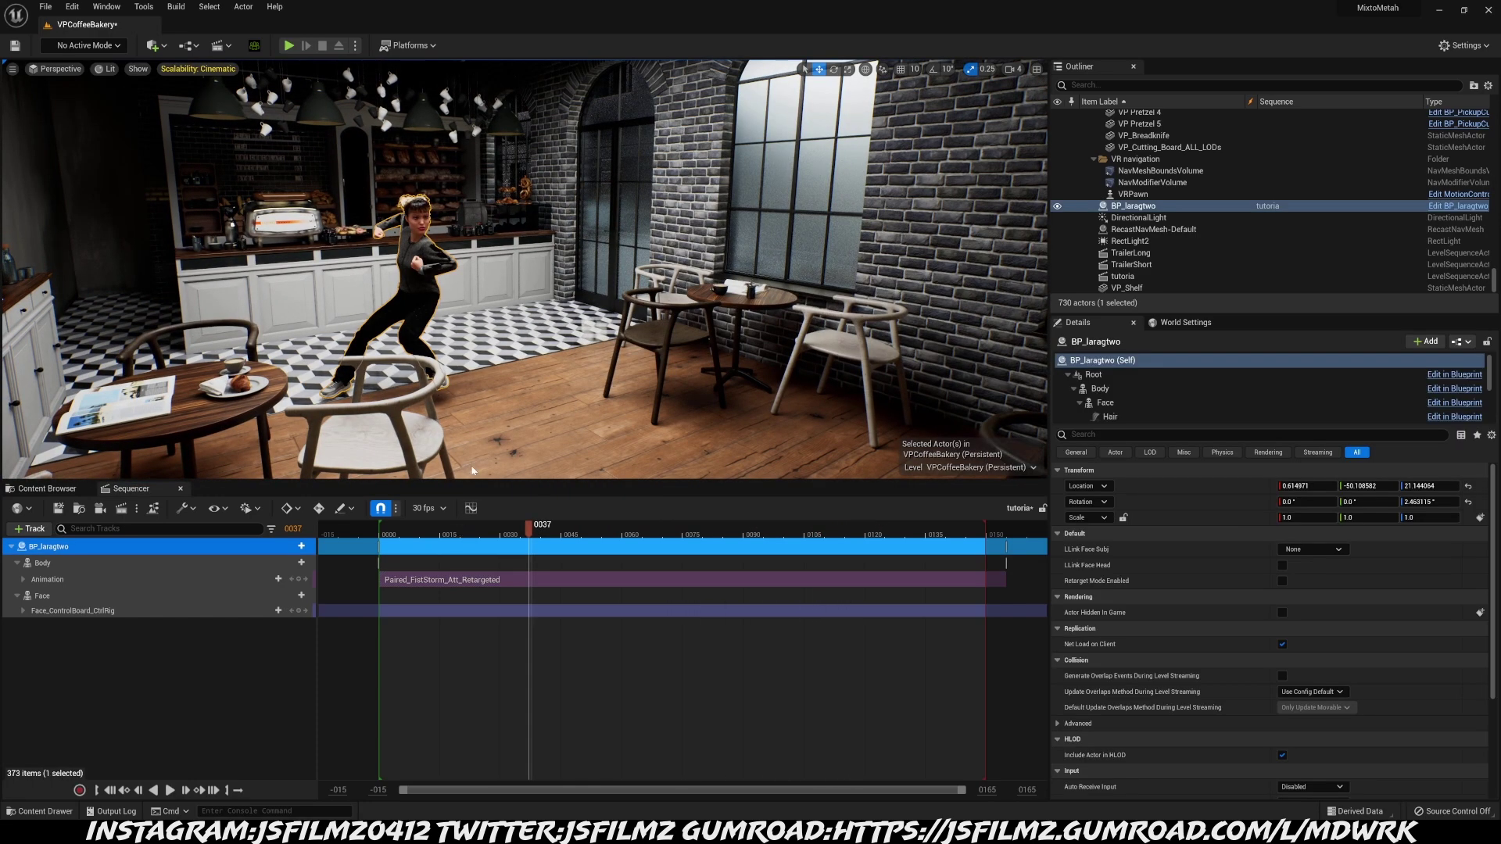
mouse_move(472, 470)
right_down()
mouse_move(516, 467)
mouse_move(467, 468)
right_up()
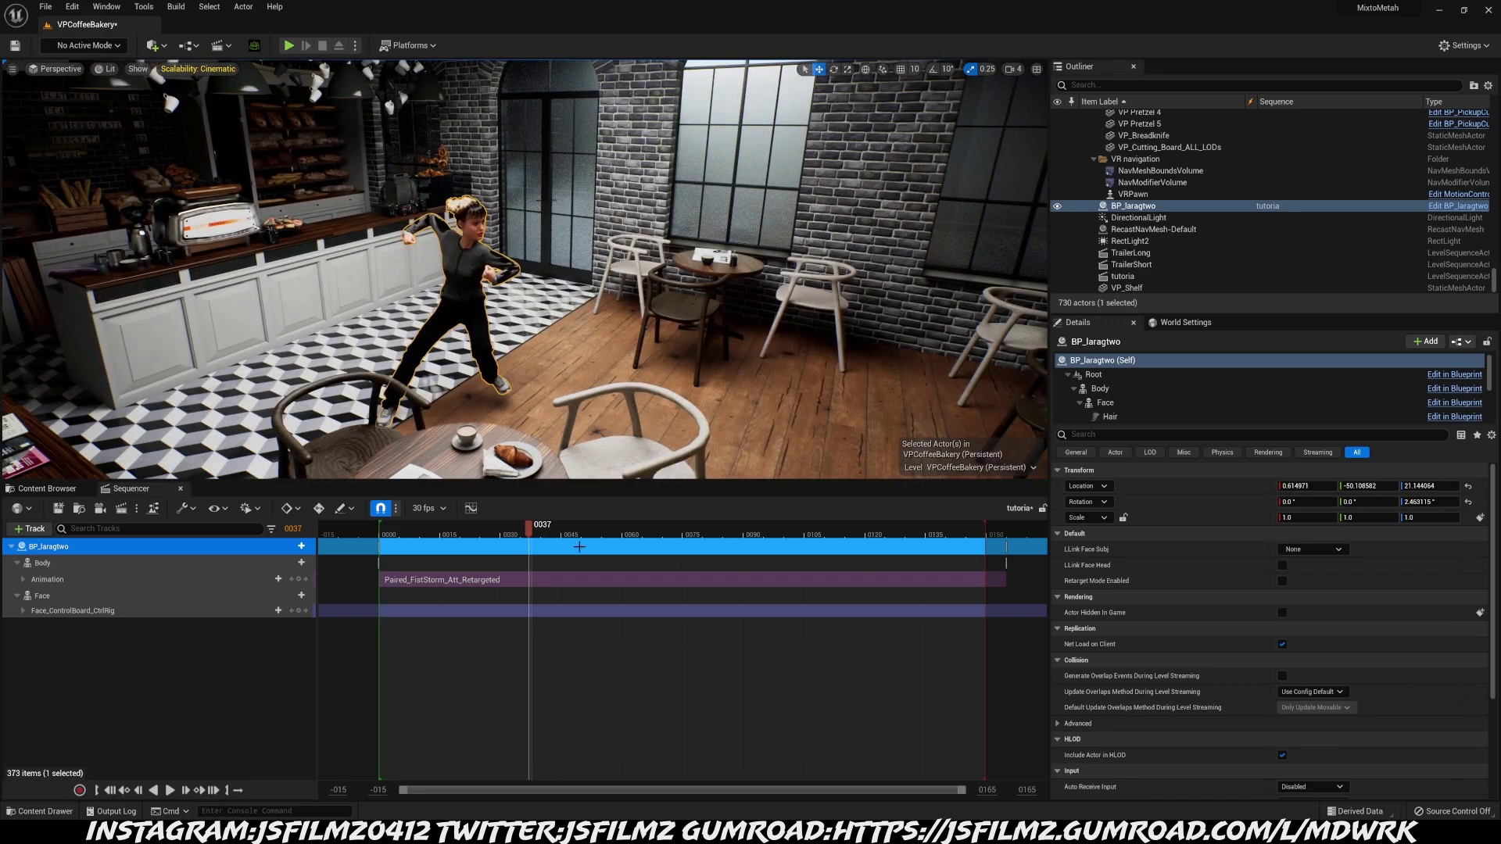
ctrl+scroll(547, 545, down, 3)
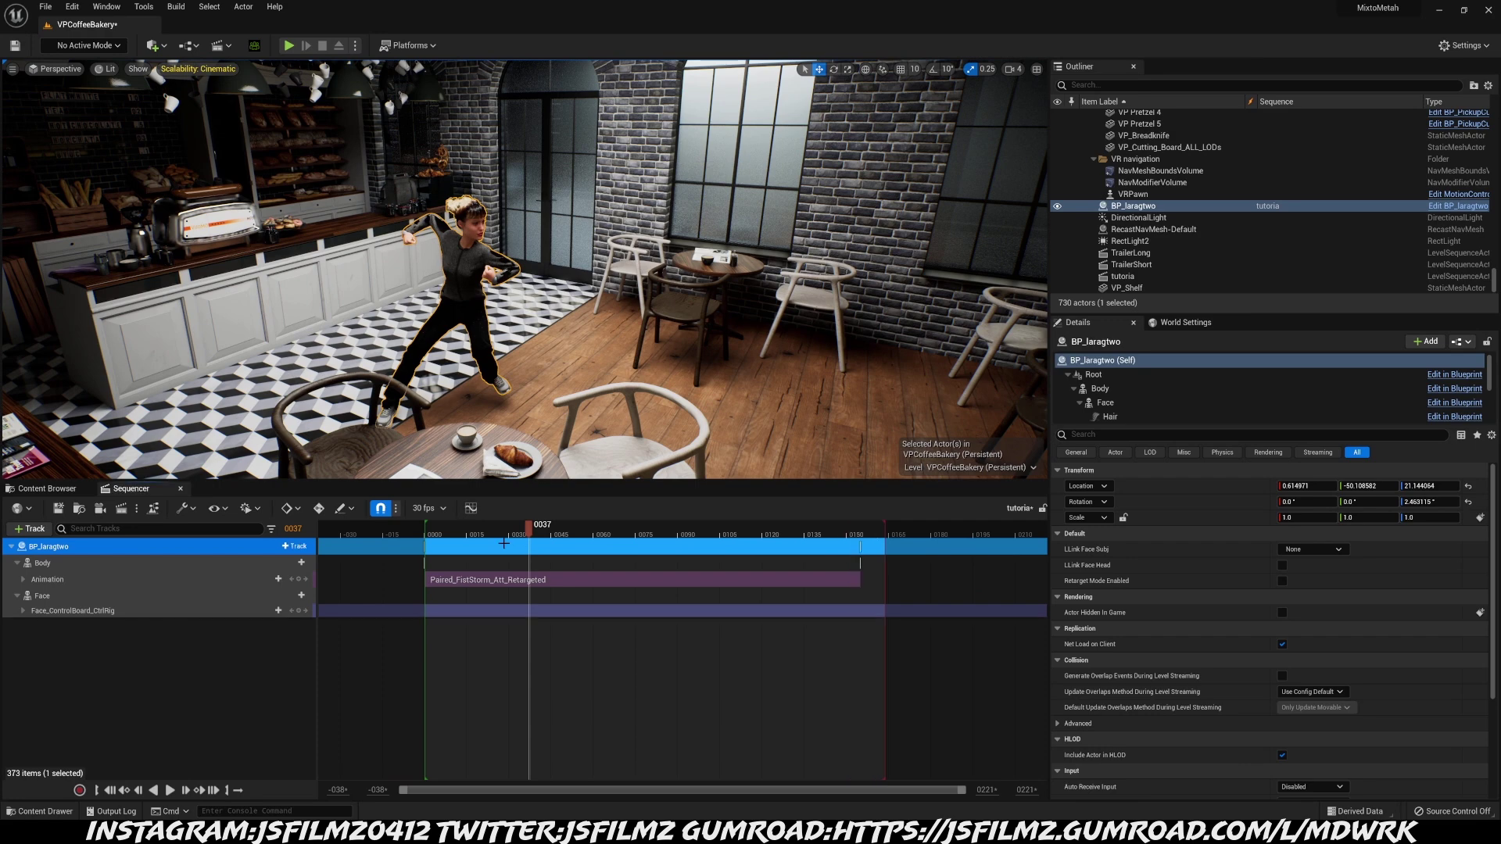
key(space)
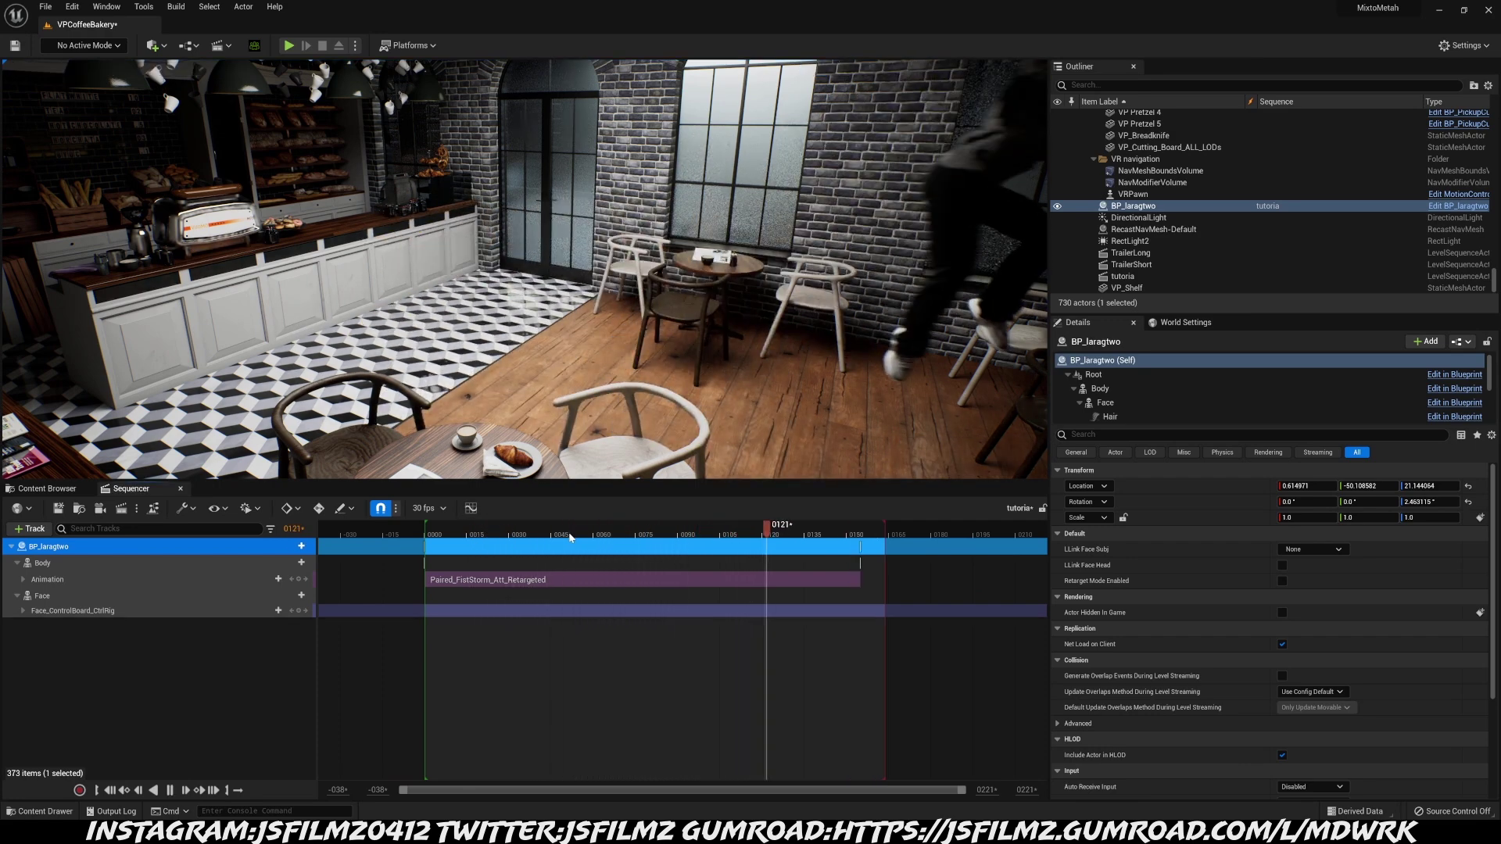
key(space)
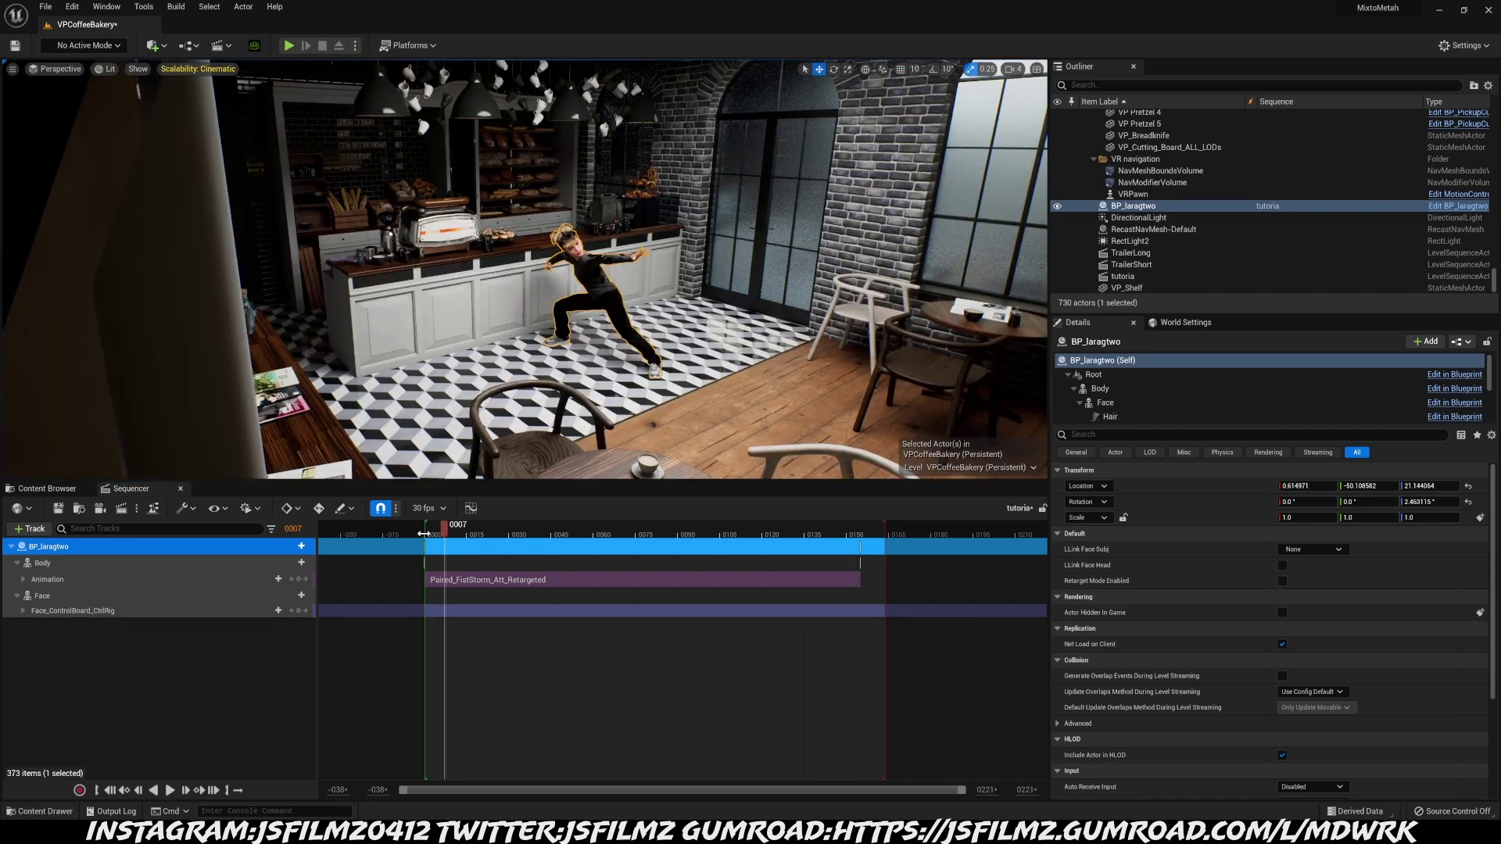
click(432, 532)
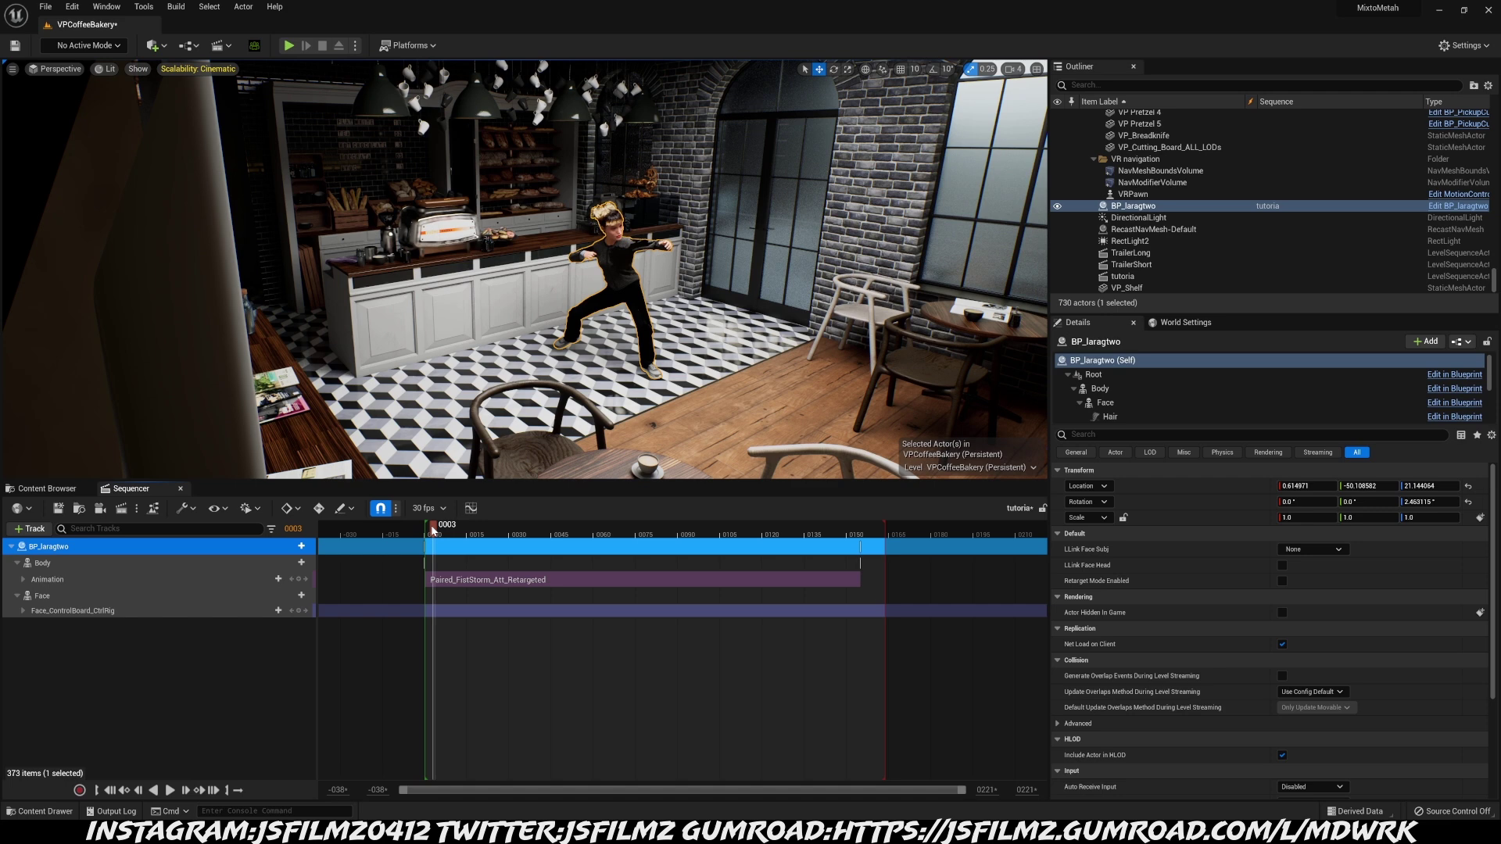
drag(474, 536, 484, 534)
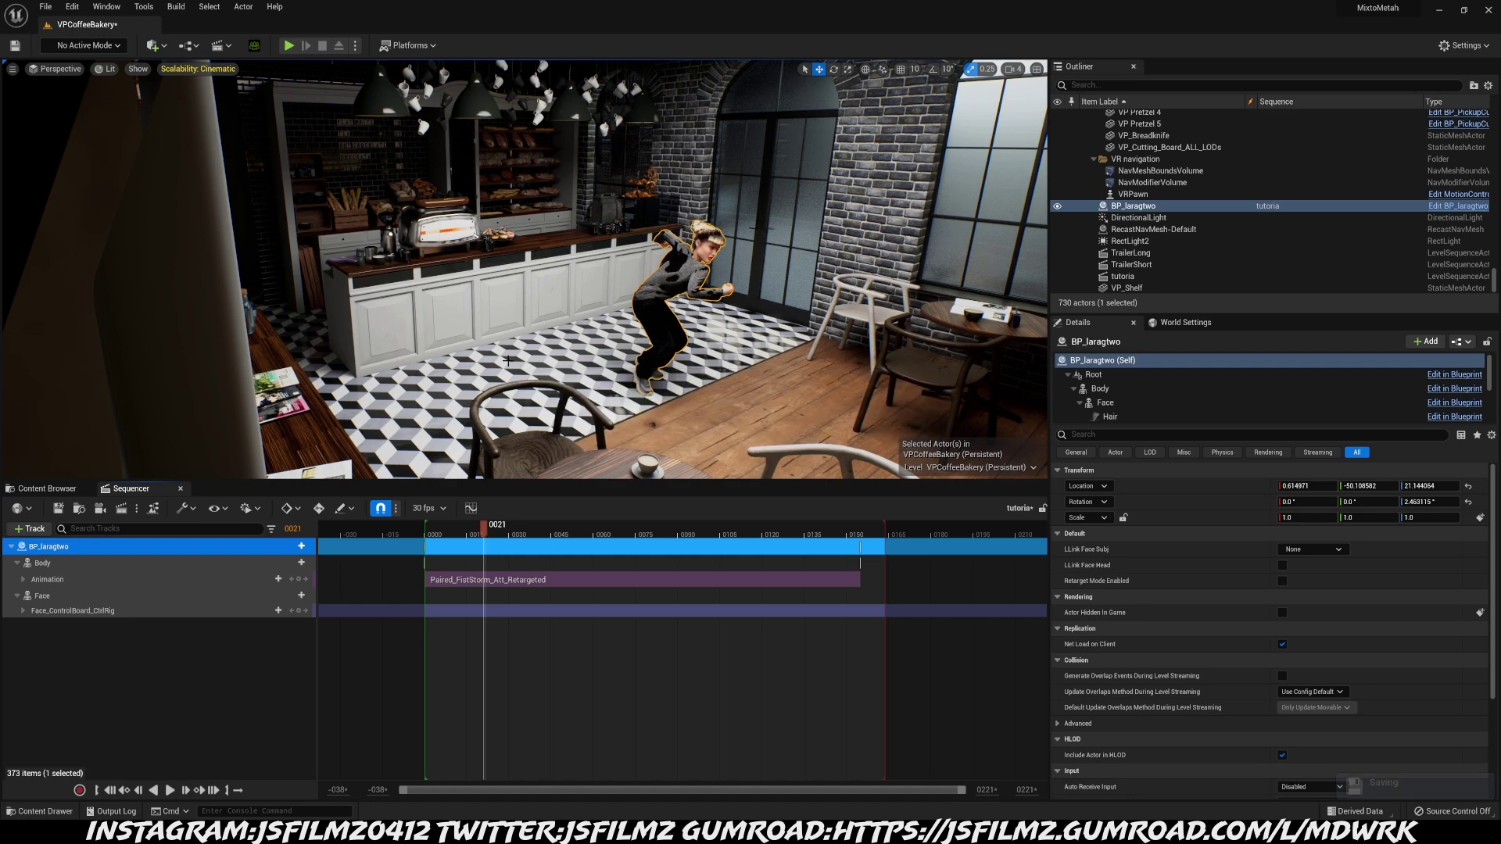
Set the suggested r.raytracing.normal console variable to 0.2 and scrub the sequence to frame 38 to check the character
key(w)
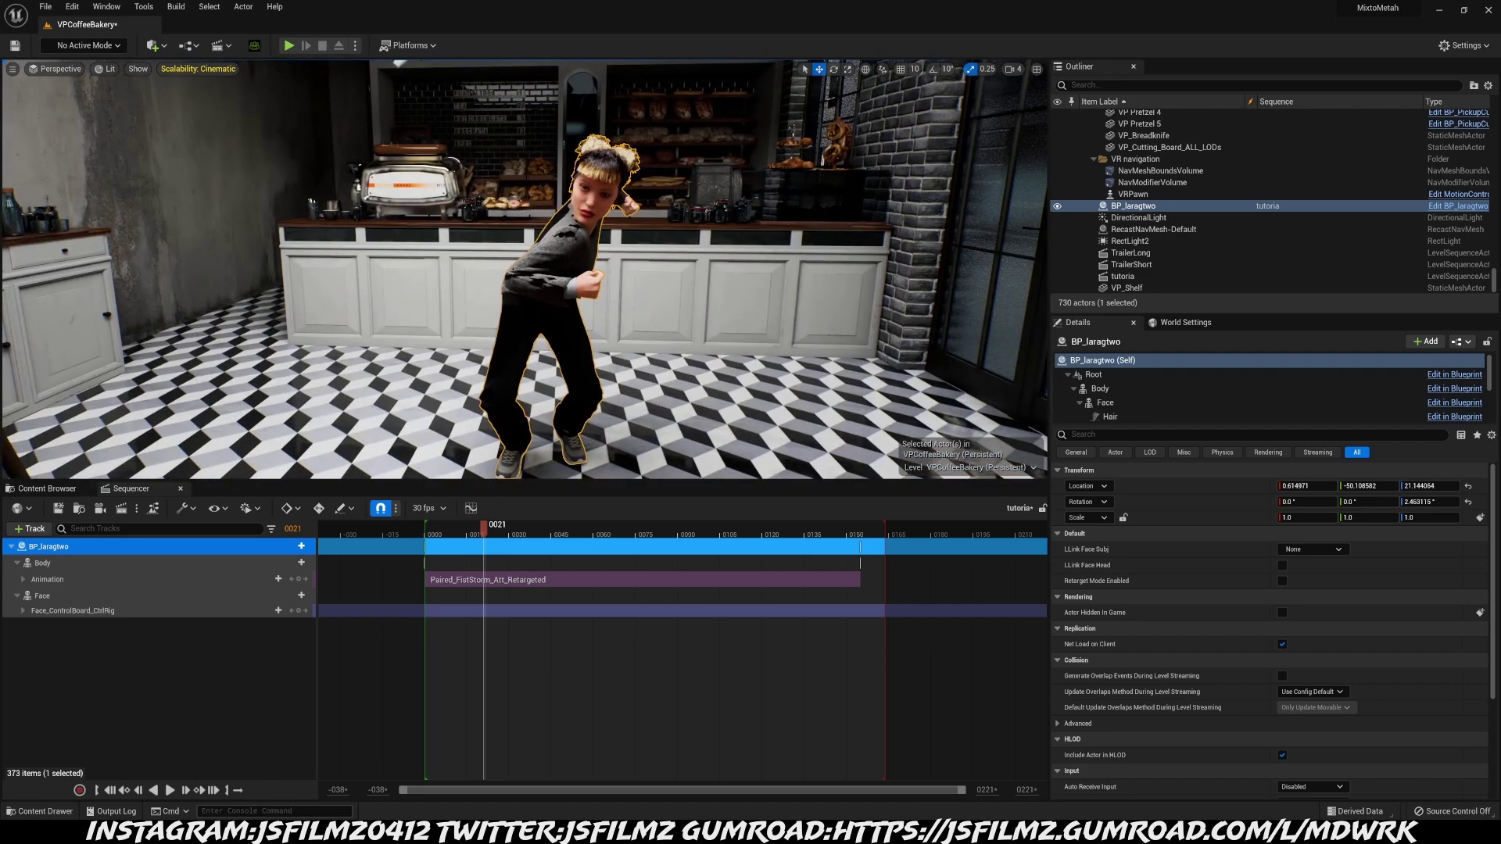
text(r.ra)
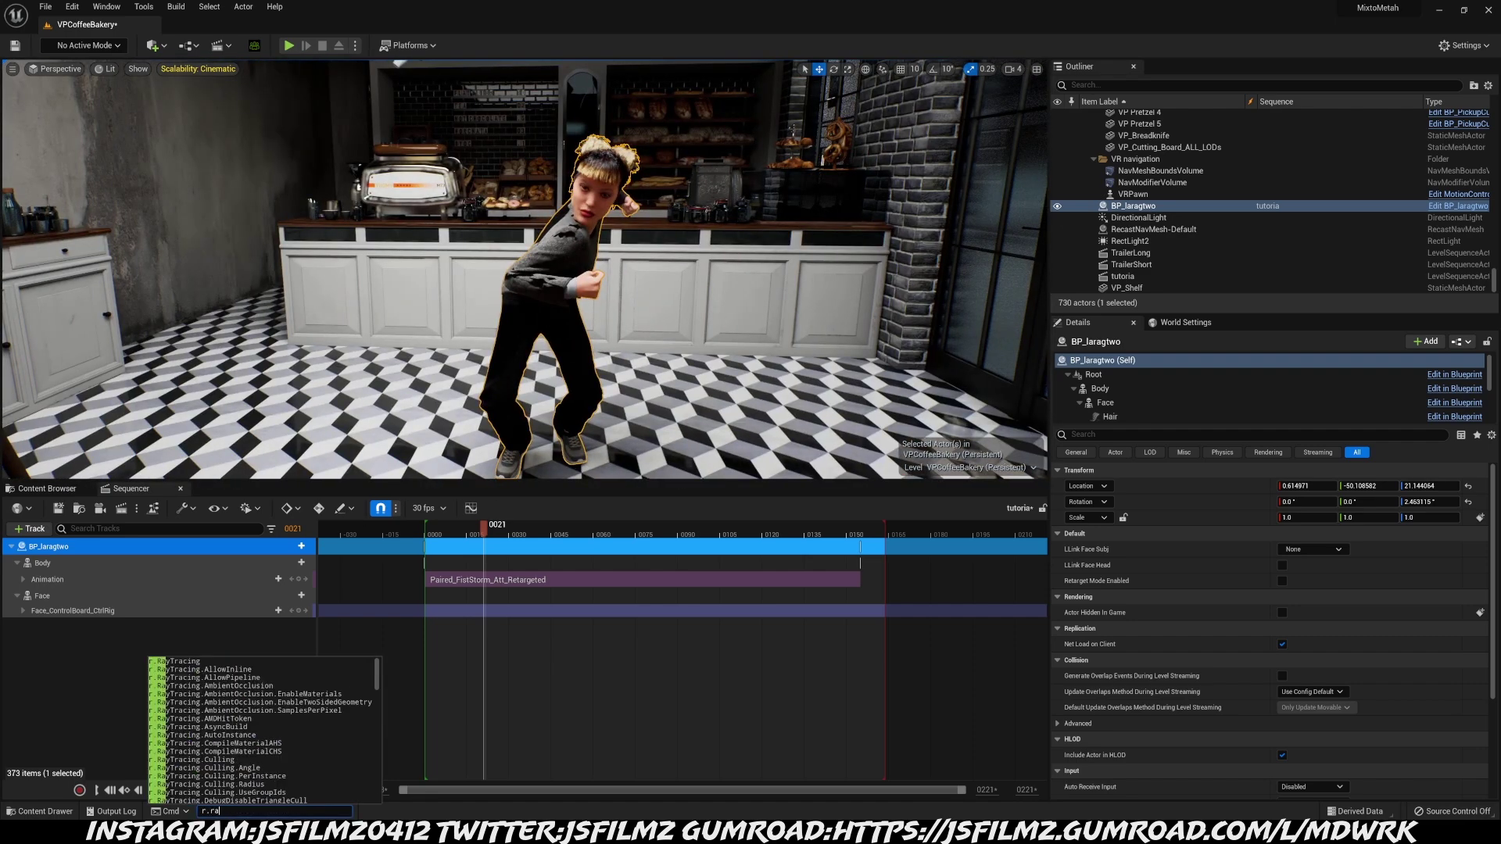
text(ytracing.normal)
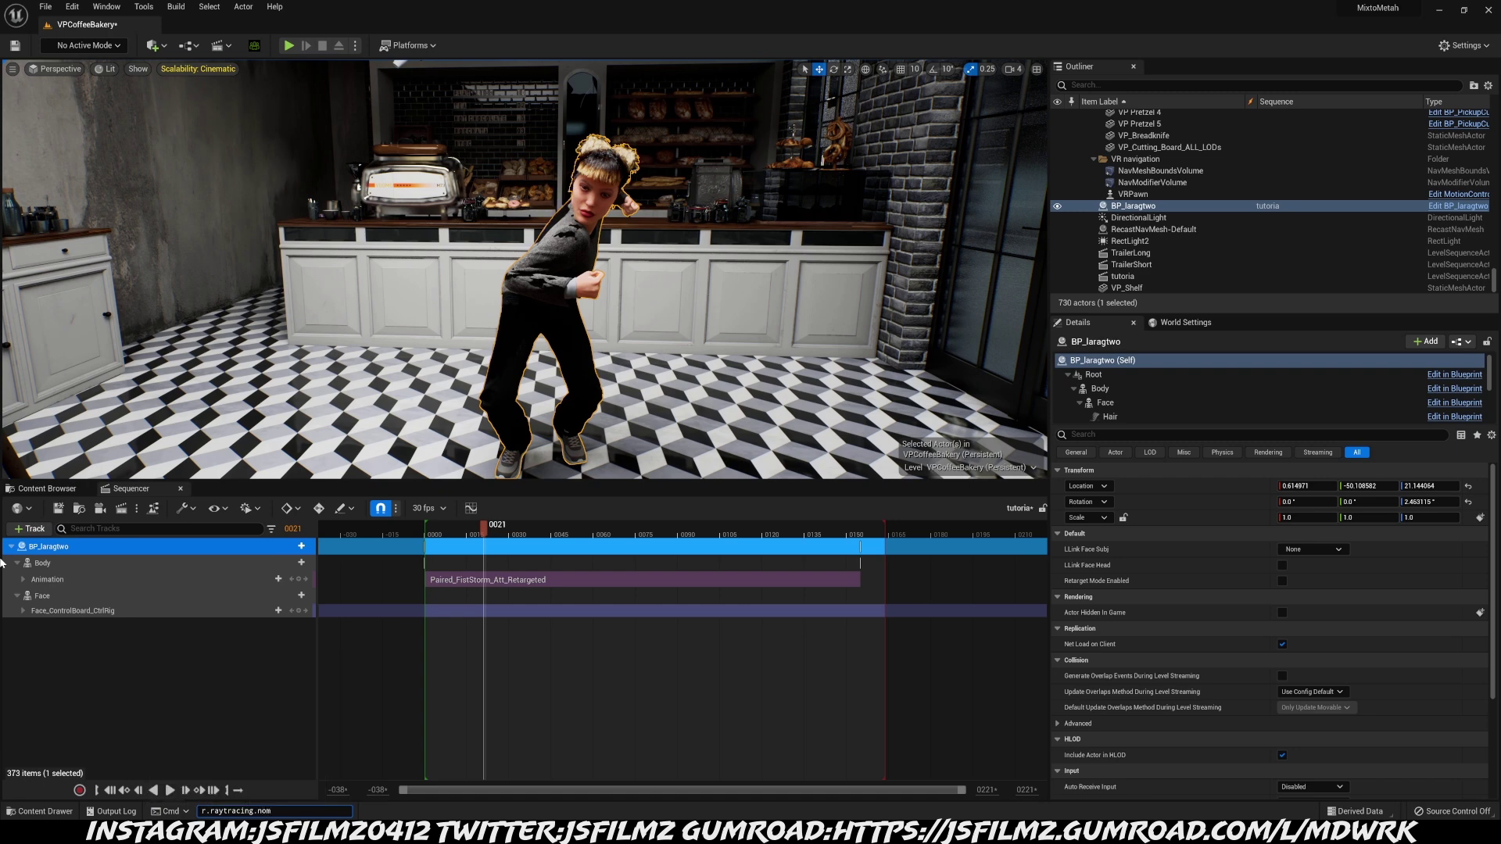
key(Down)
text(0.2)
key(Return)
drag(483, 525, 532, 530)
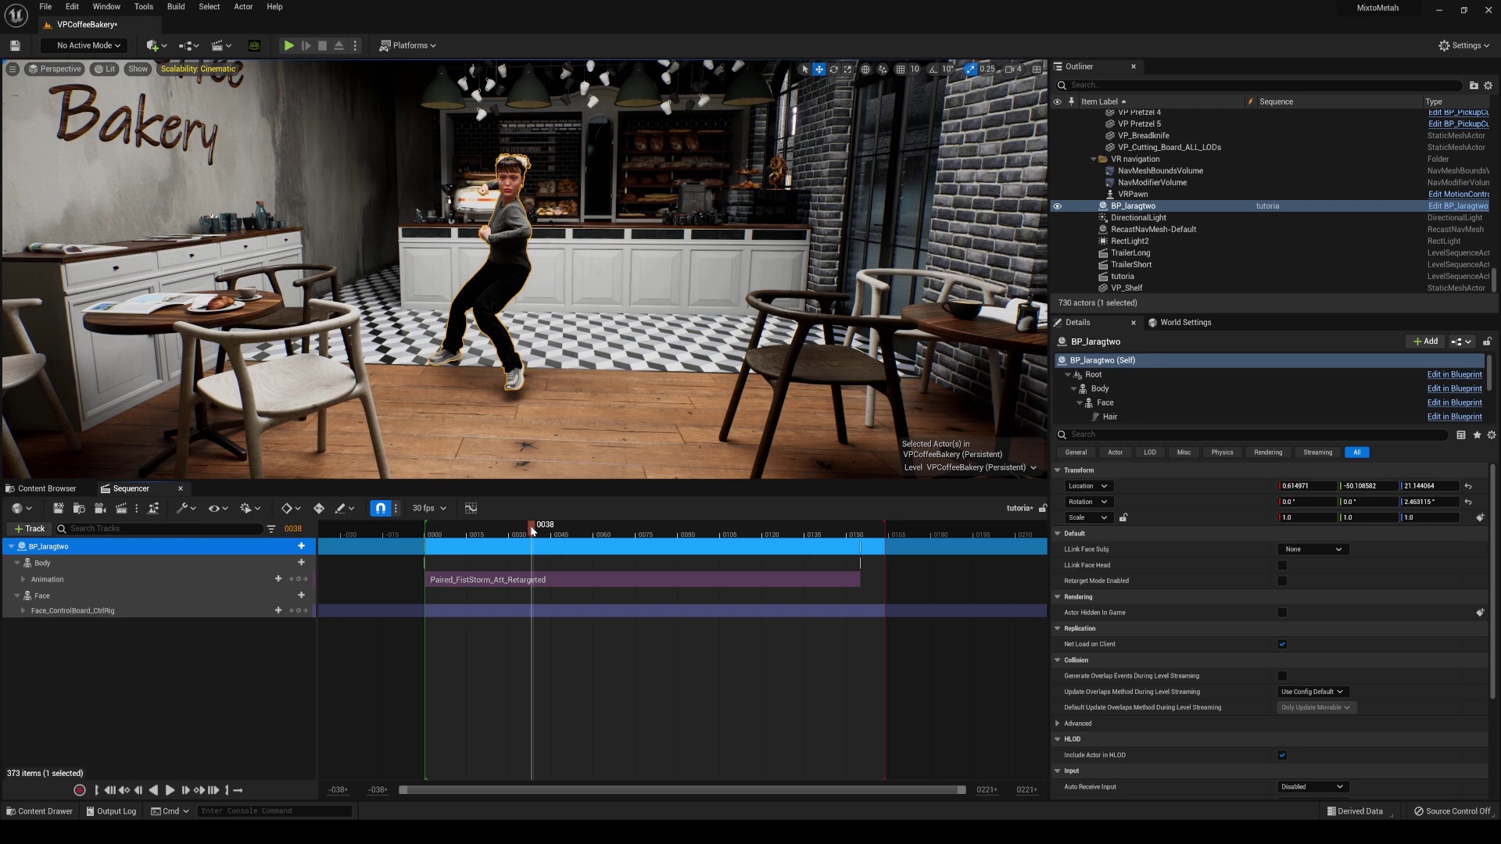